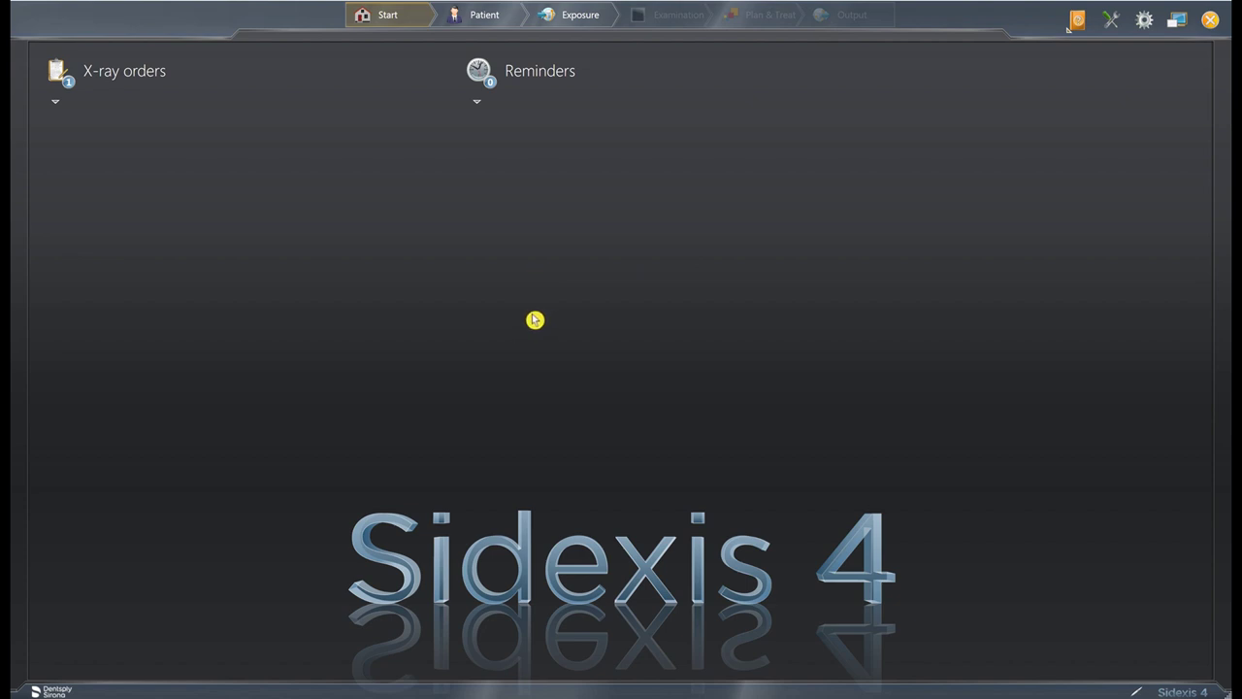
Step: Register the IO demo patient with card ID starting 48 for a new exposure
click(486, 15)
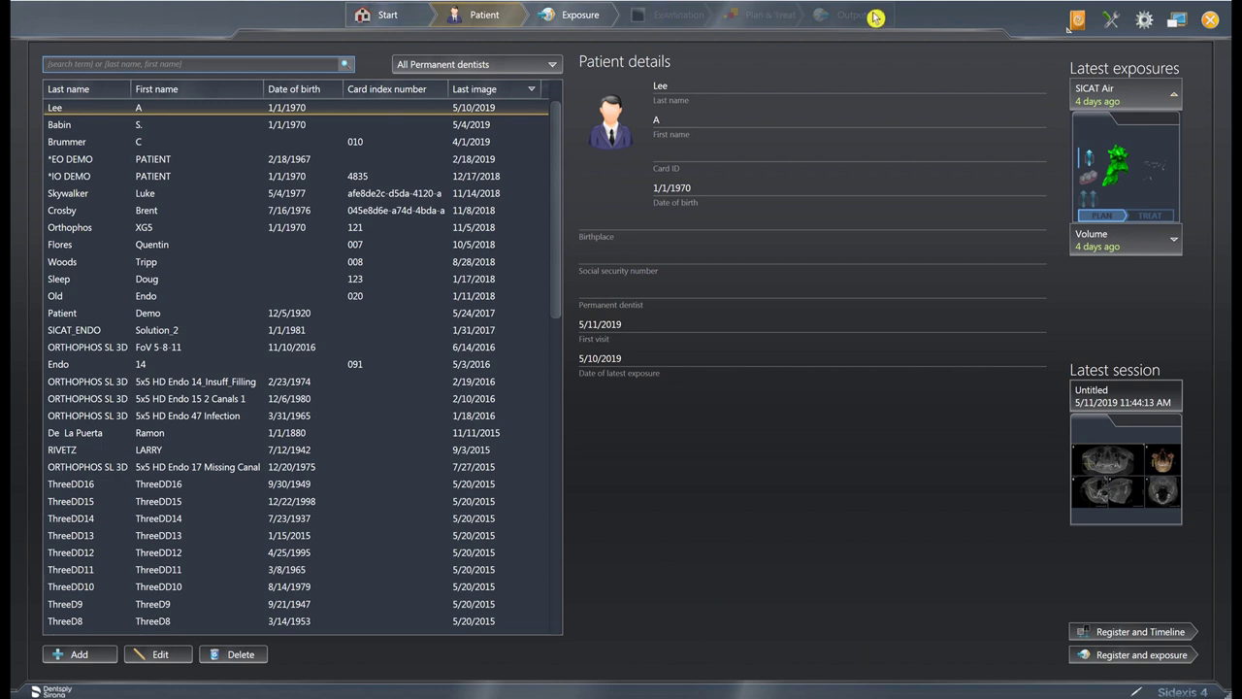
click(88, 178)
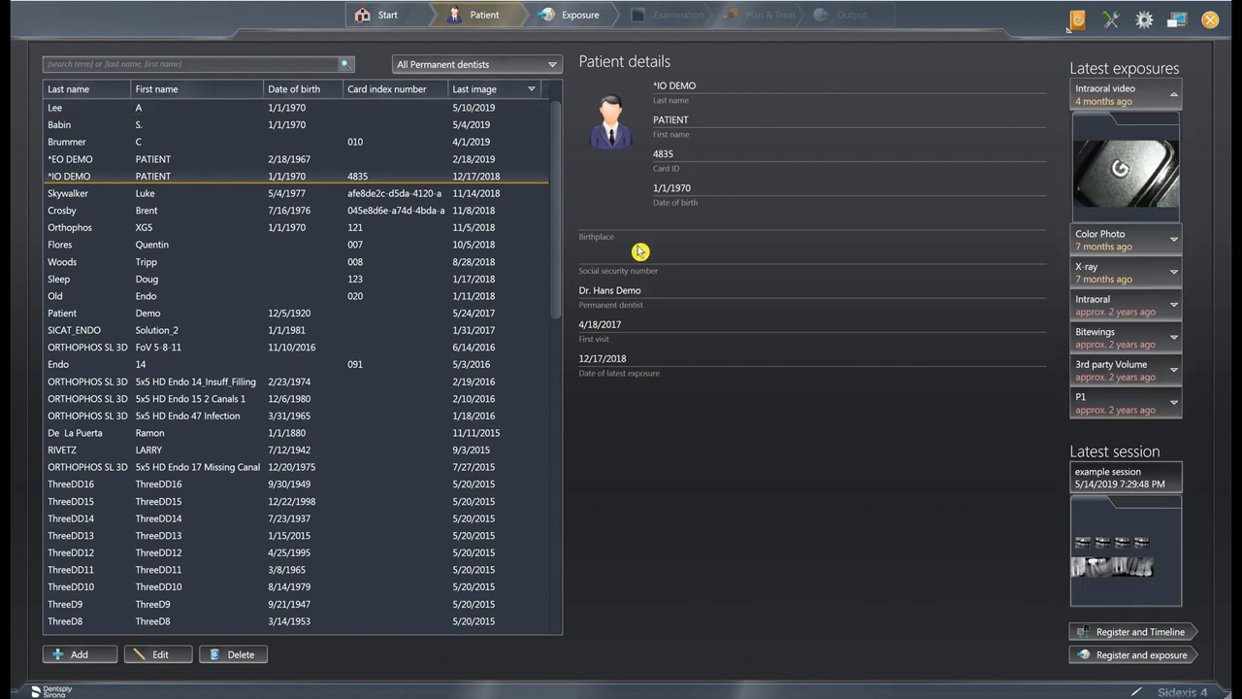
click(1147, 656)
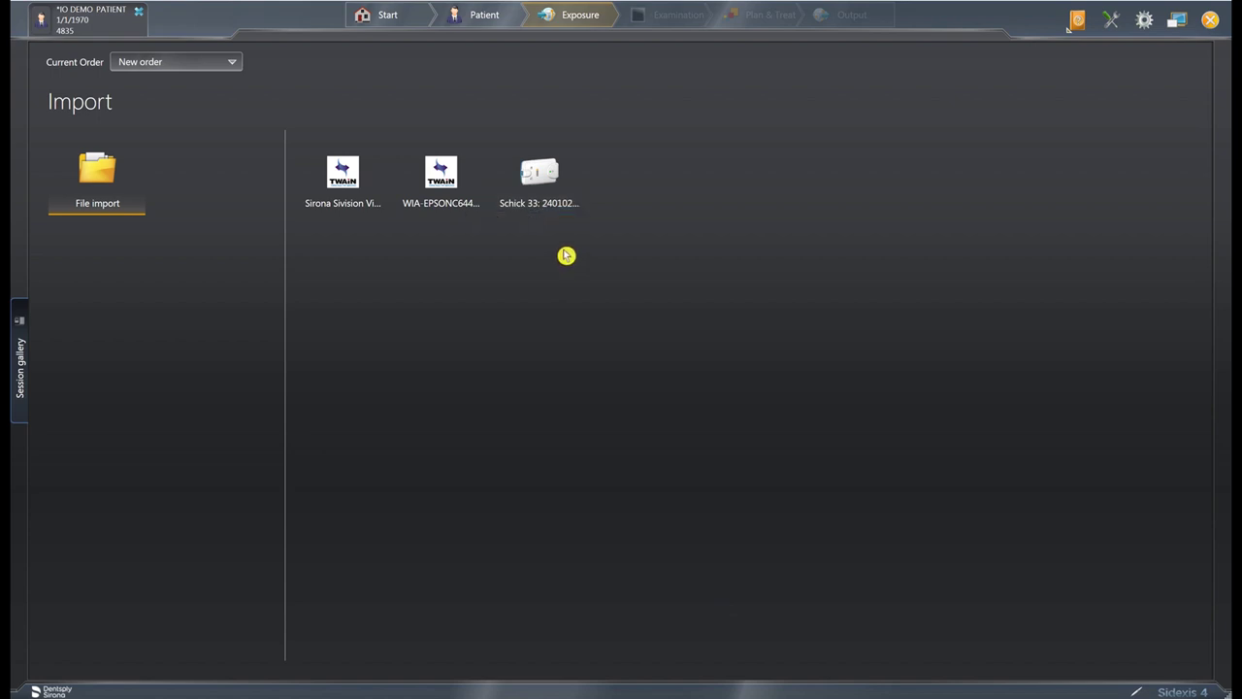
Step: Choose the Schick 33 intraoral sensor and start acquisition with the Bitewings template
click(530, 213)
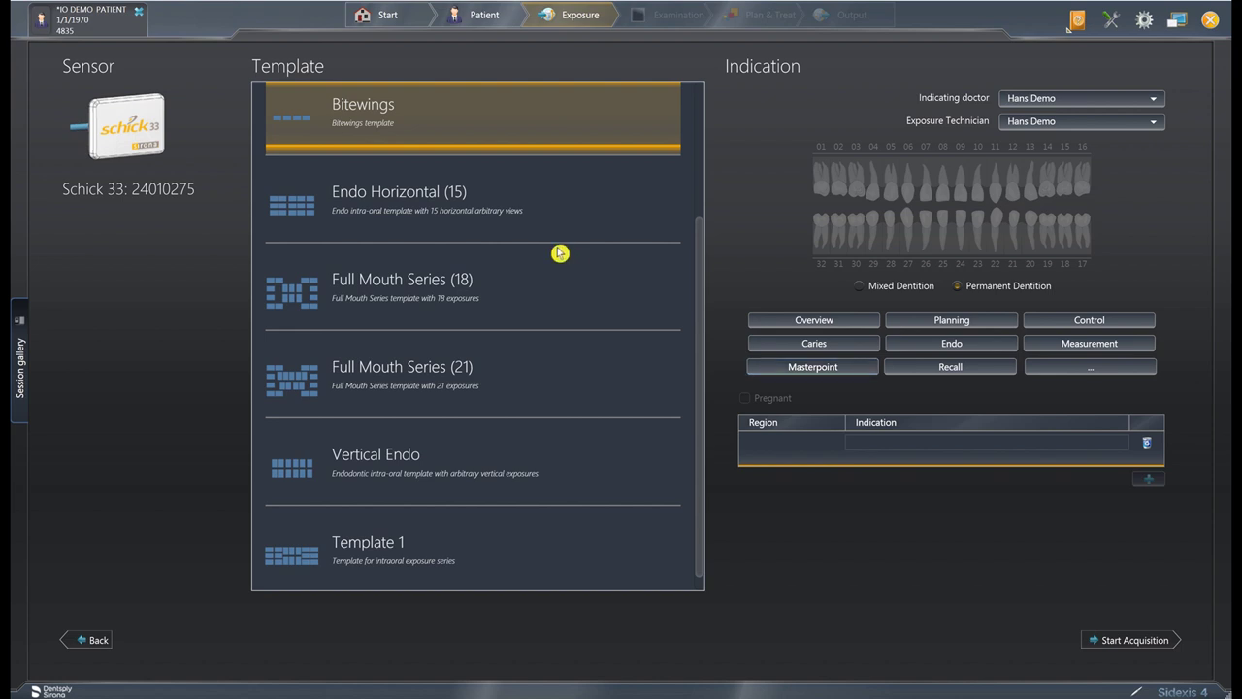
scroll(560, 254, up, 2)
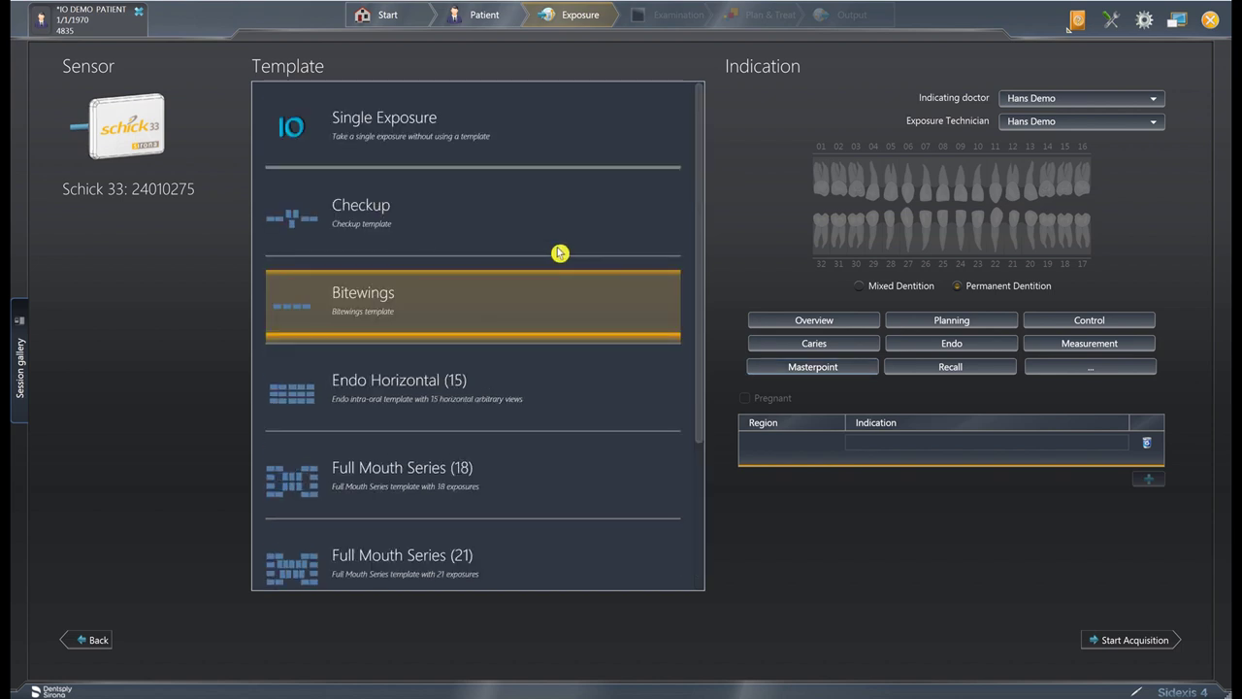
scroll(560, 253, down, 2)
scroll(560, 253, up, 2)
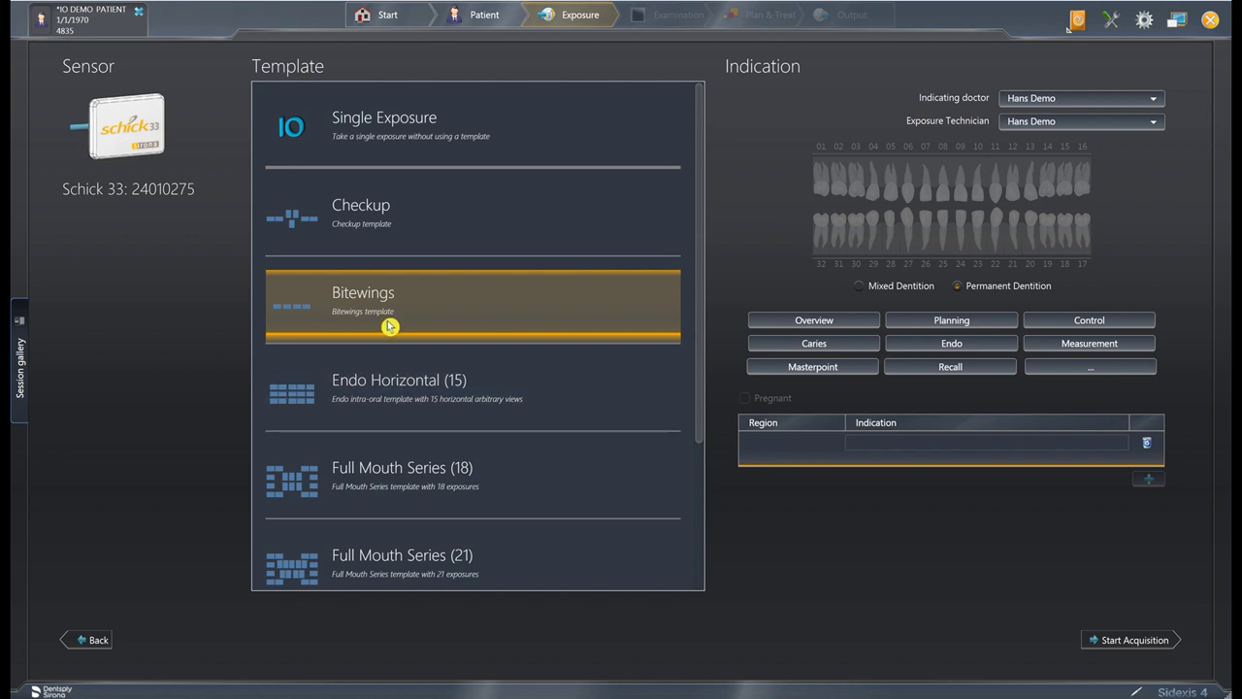
click(1115, 644)
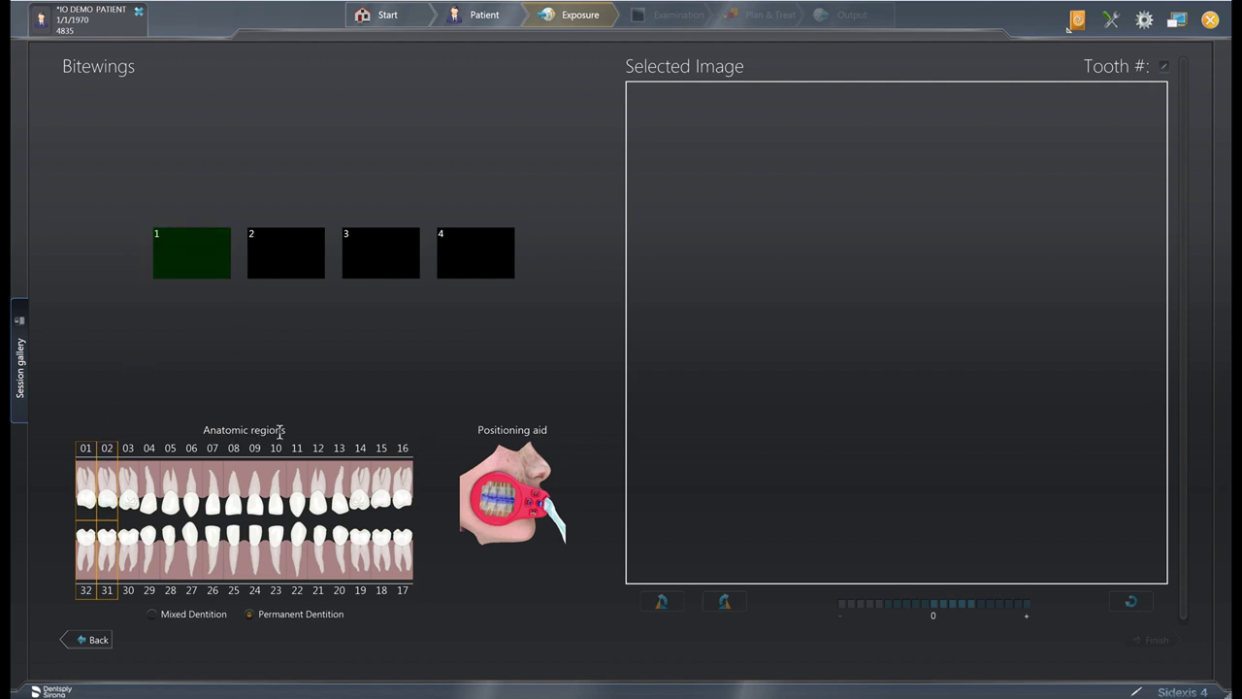
Step: Switch among bitewing exposure positions 1, 2 and 3 to compare their anatomic regions and positioning aids
click(88, 488)
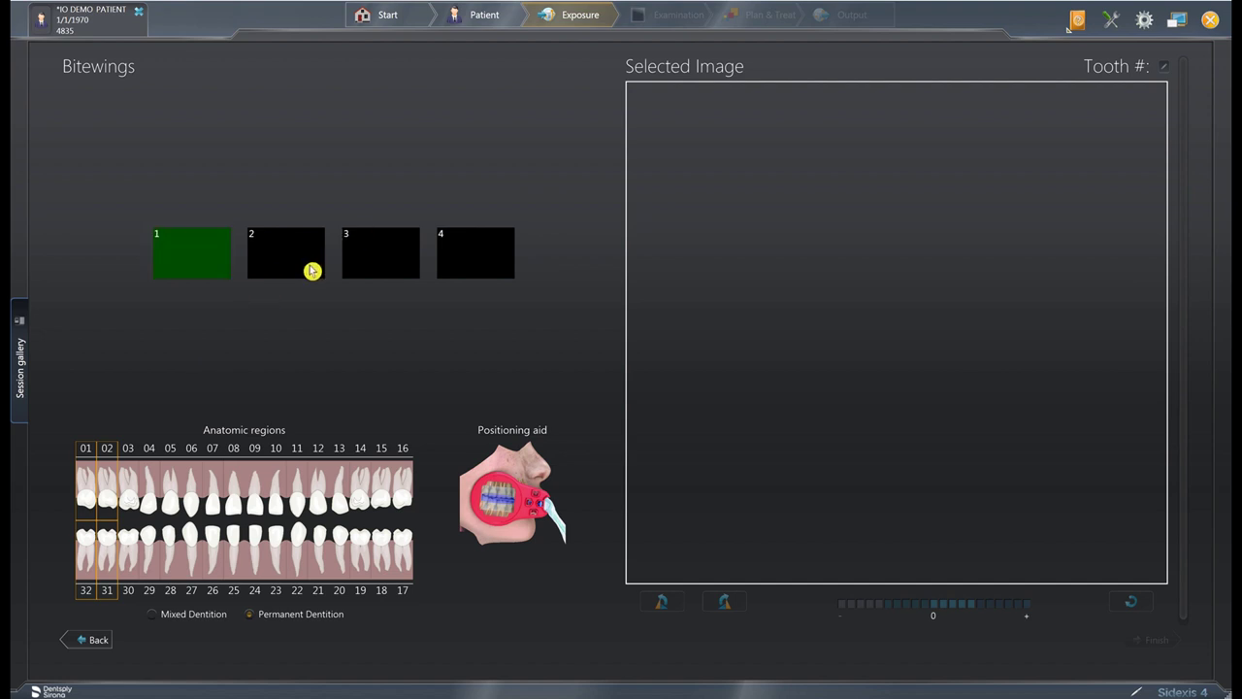
click(312, 270)
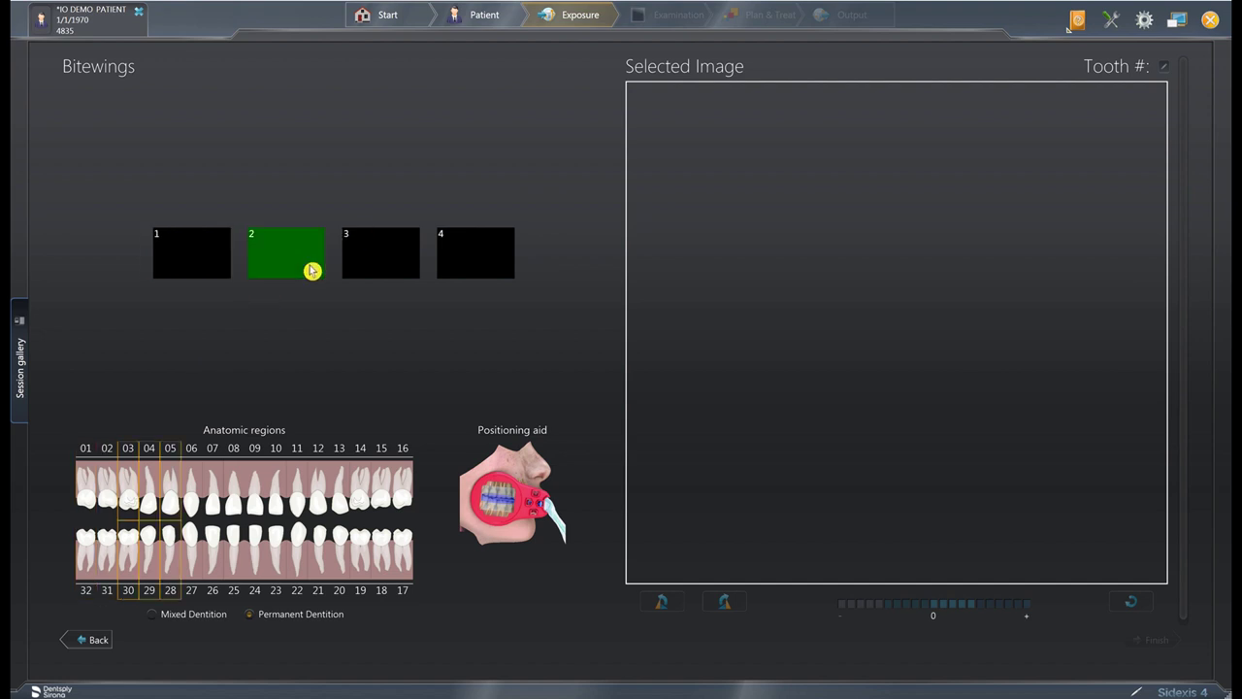
click(398, 260)
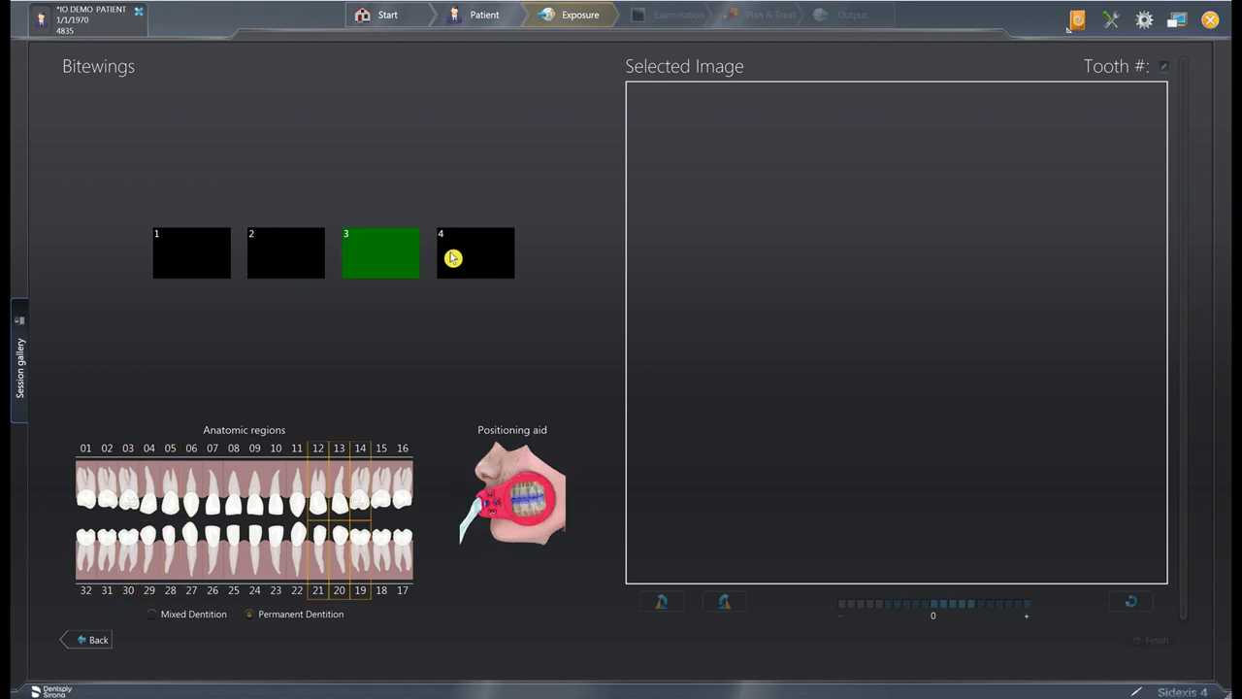
click(309, 264)
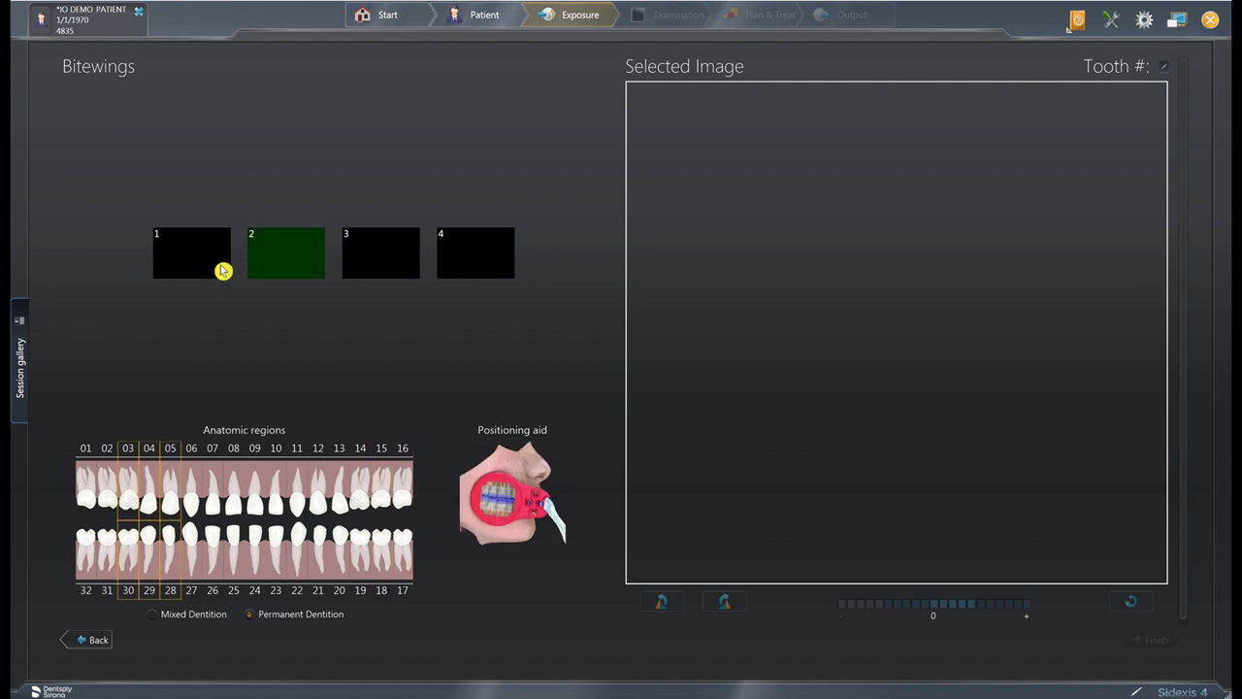
click(223, 269)
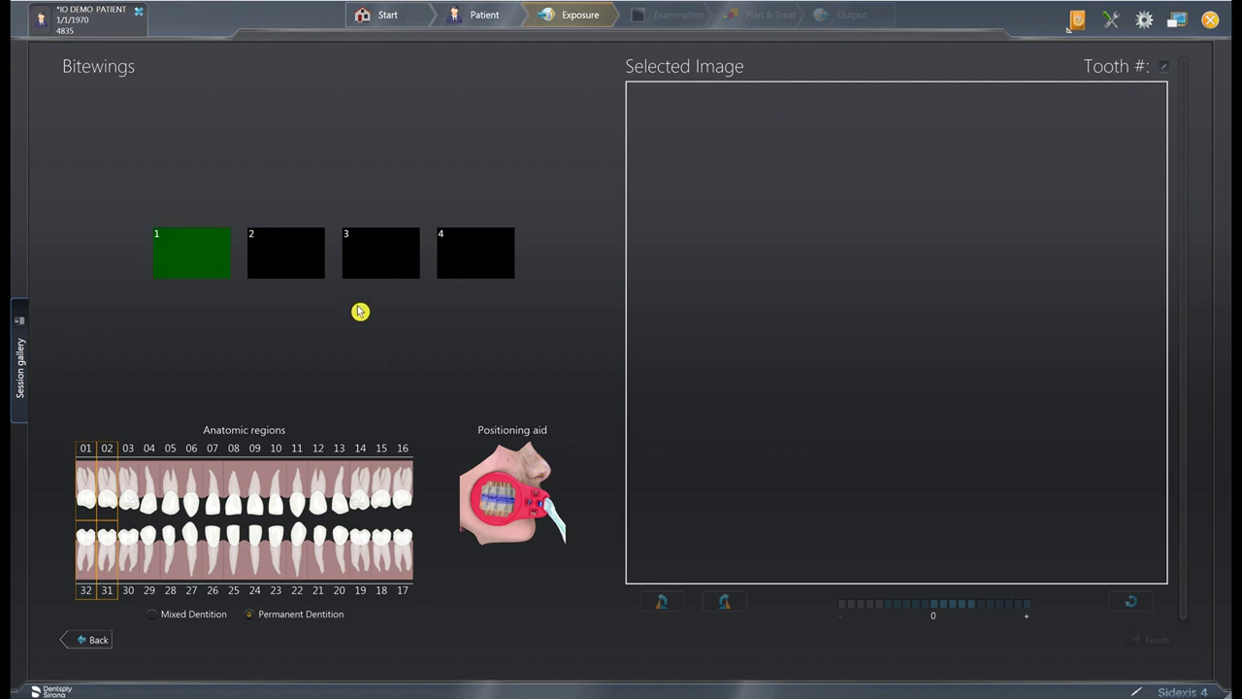
click(392, 263)
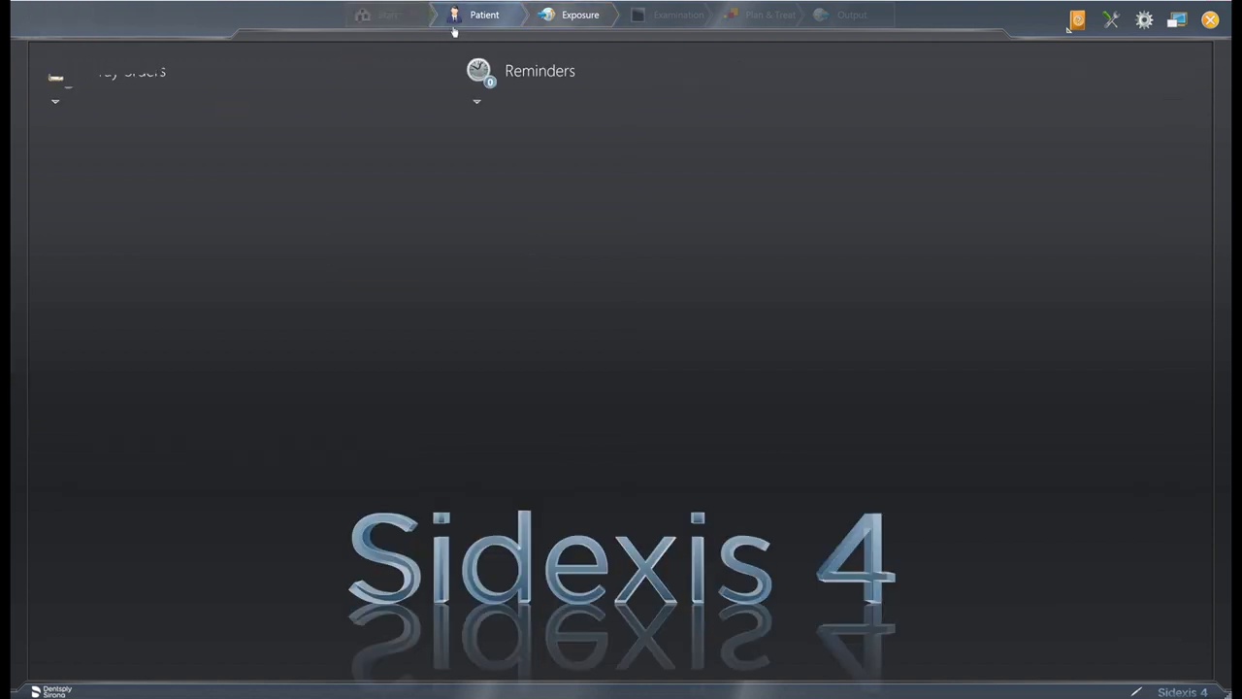
Step: Register the IO demo patient from the patient list and open the exposures timeline
click(468, 19)
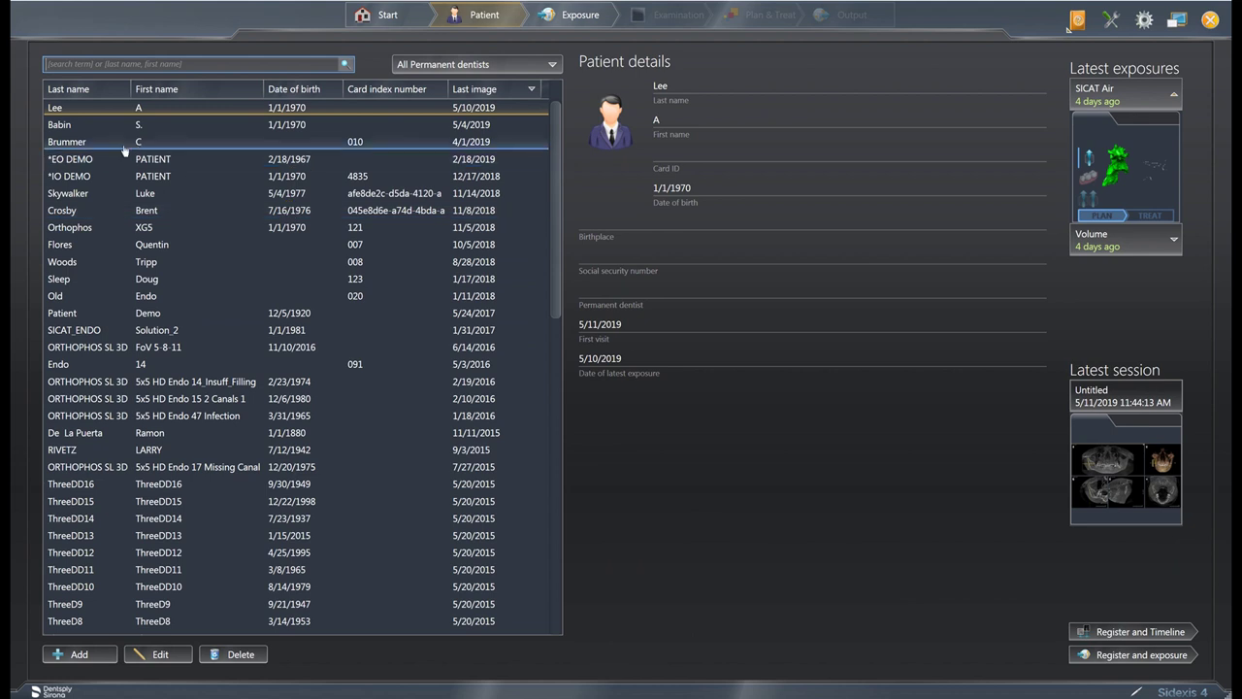
click(86, 178)
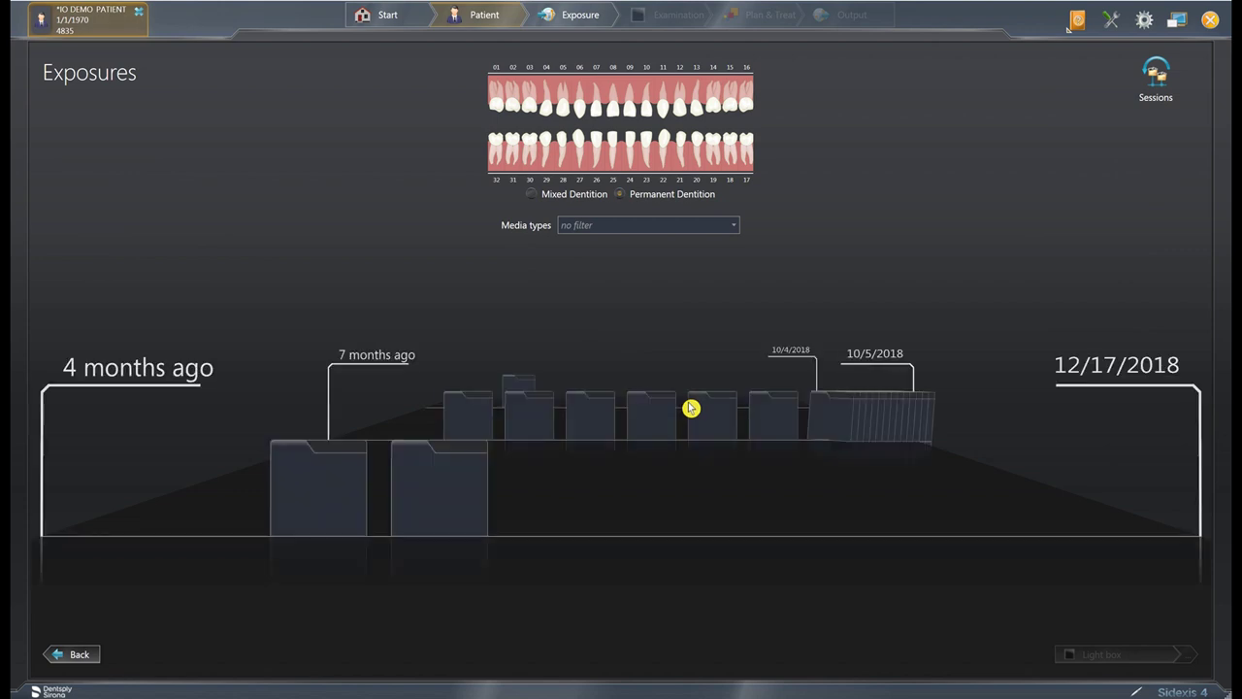
mouse_move(646, 438)
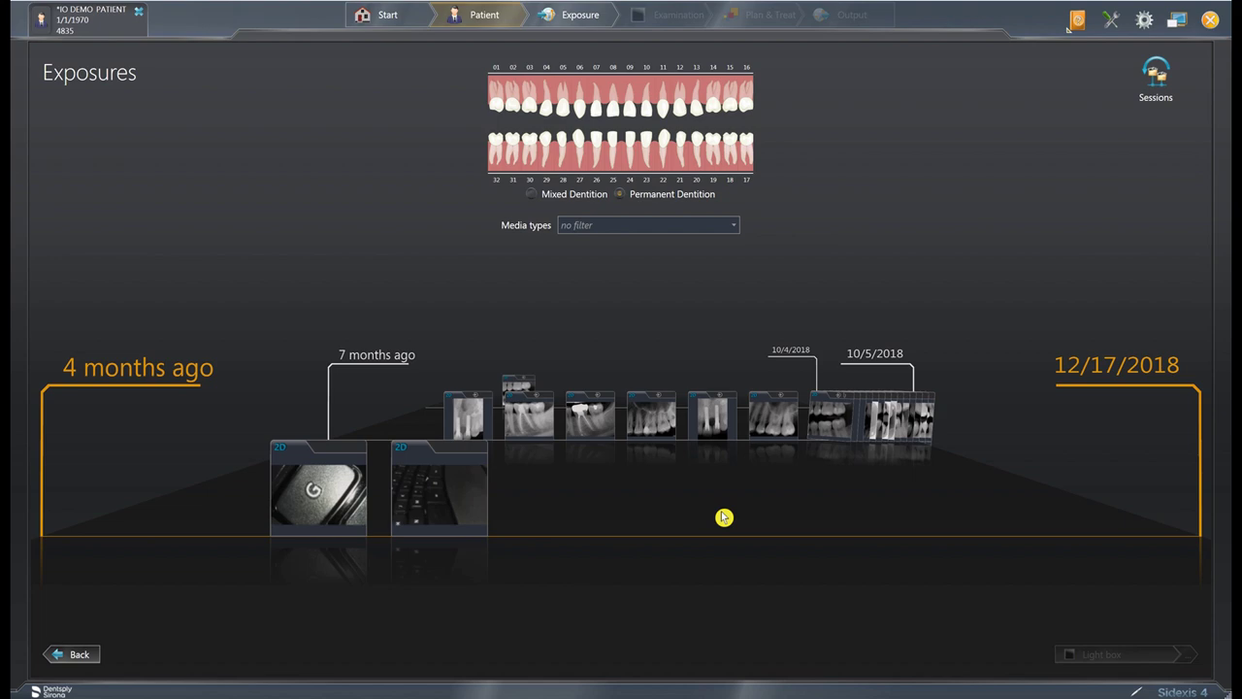
Step: Browse the patient's exposure timeline from the newest images to the oldest and return to the newest
scroll(724, 518, up, 3)
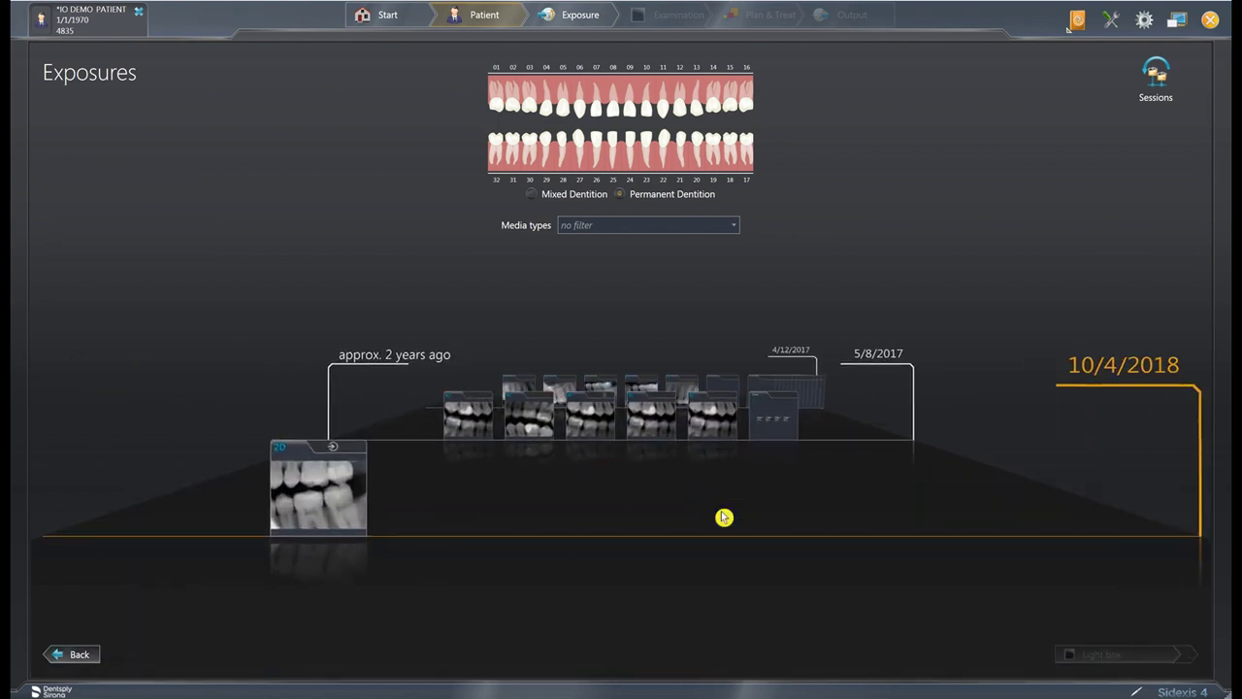
scroll(724, 517, up, 3)
scroll(715, 513, up, 2)
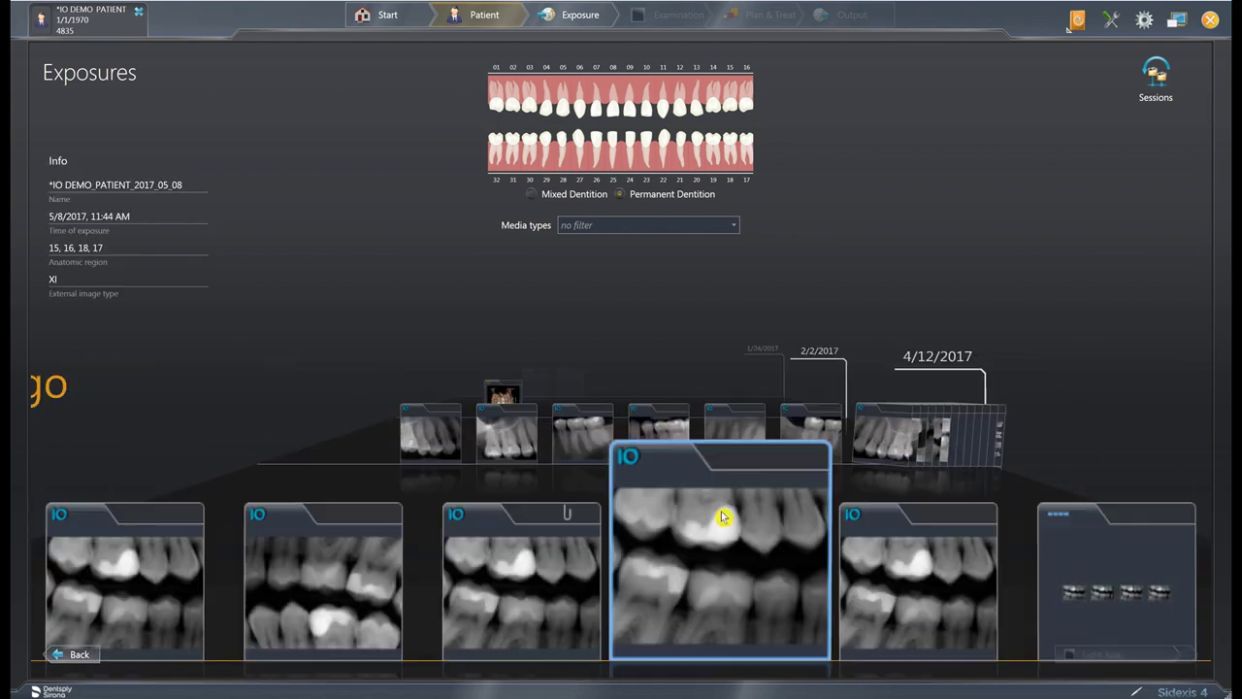
scroll(694, 522, up, 2)
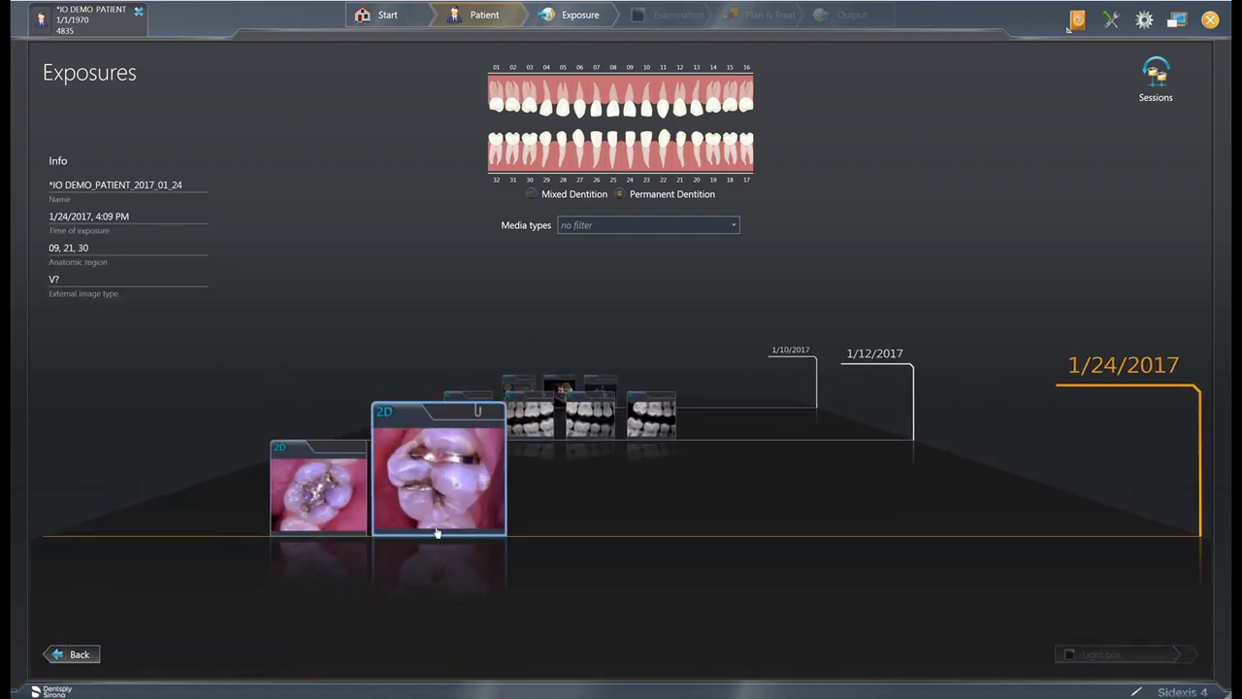
scroll(434, 534, up, 2)
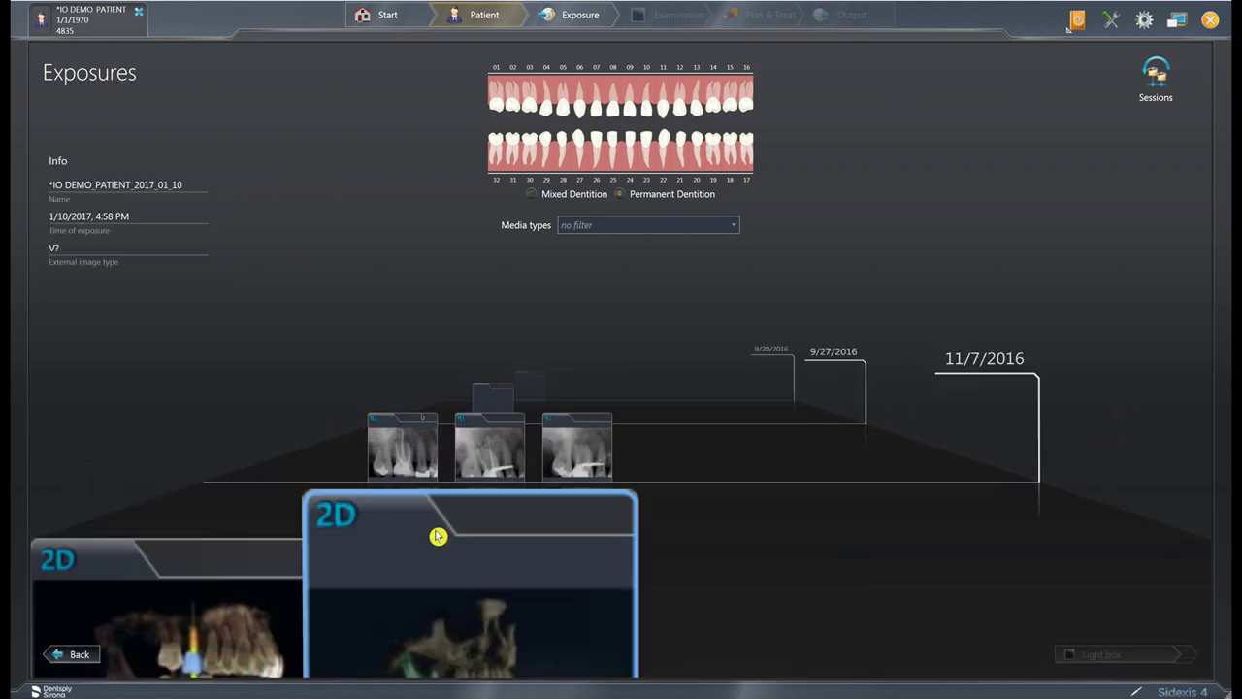
scroll(440, 513, up, 3)
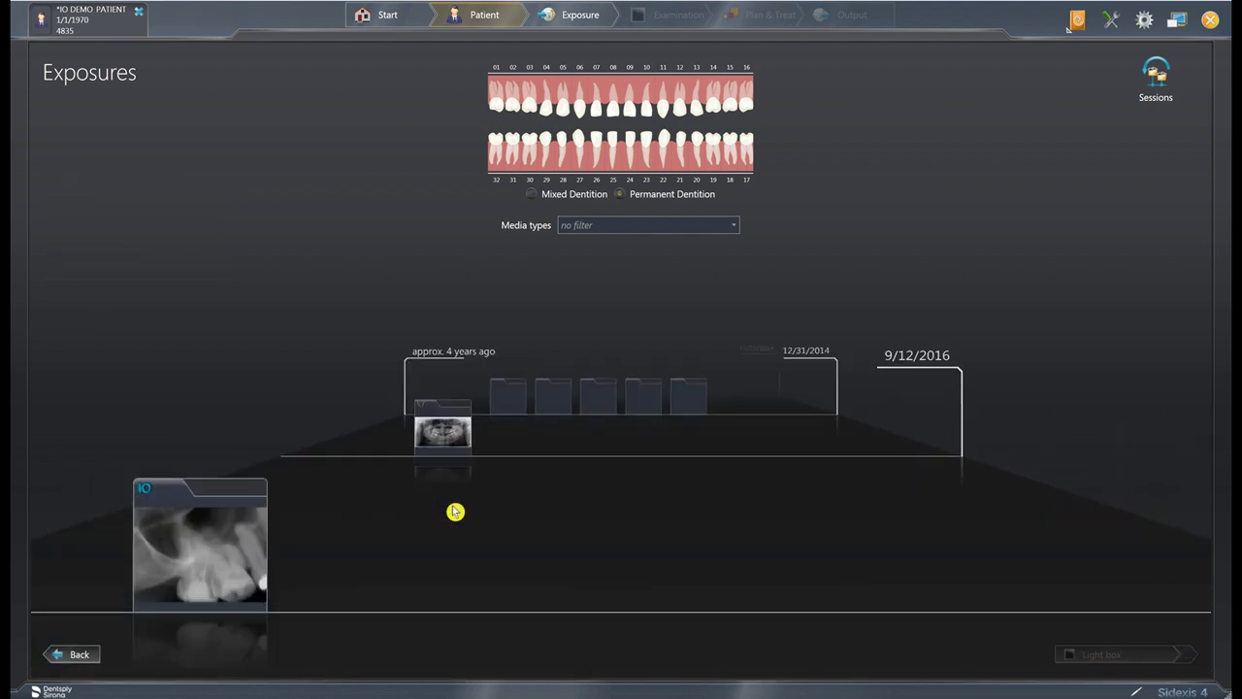
scroll(327, 518, up, 3)
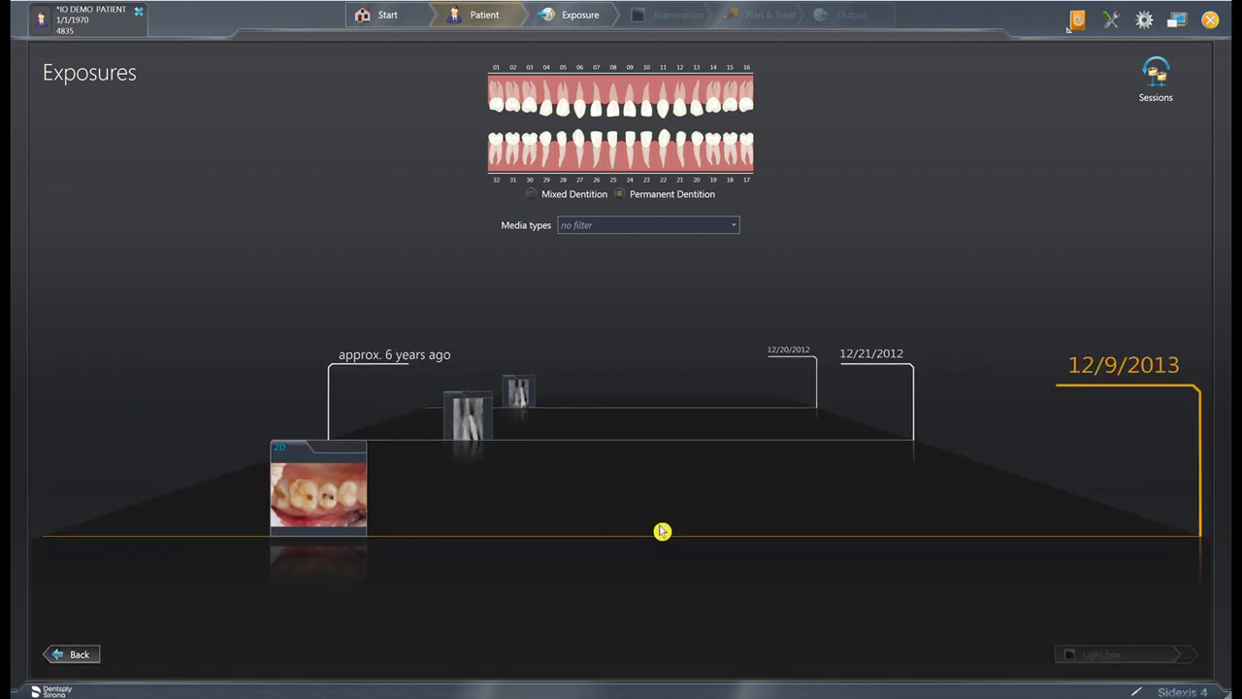
scroll(655, 532, up, 2)
scroll(618, 518, up, 1)
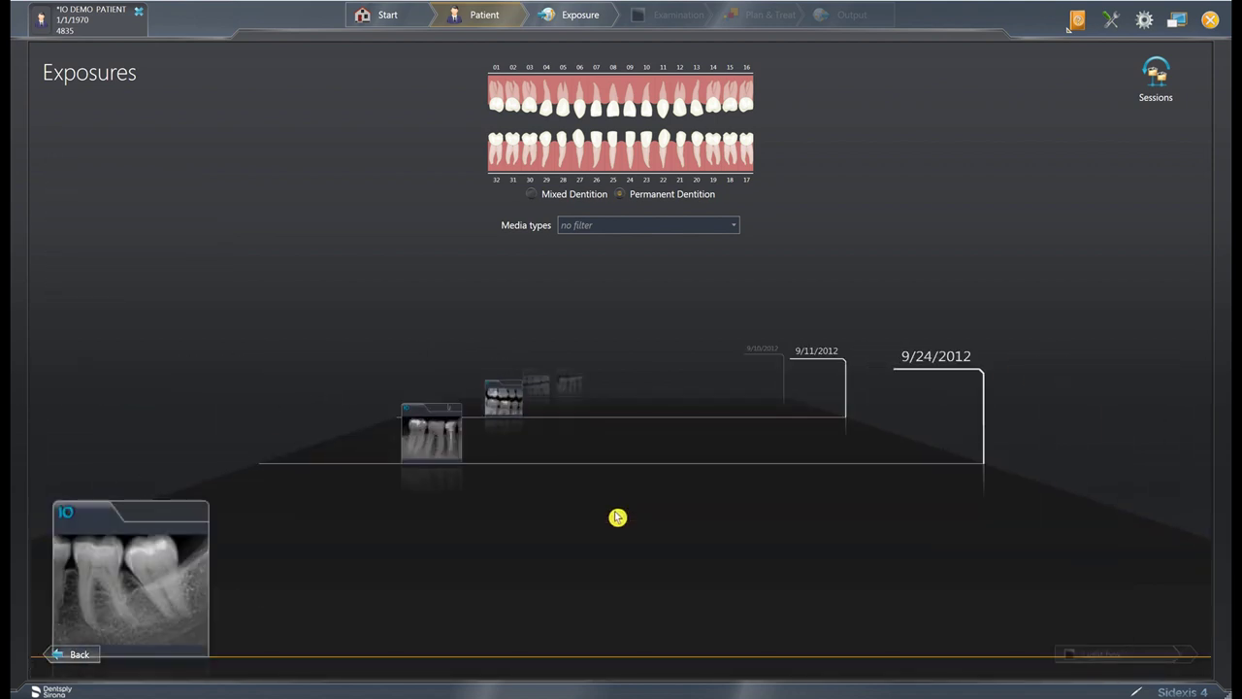
scroll(619, 517, up, 2)
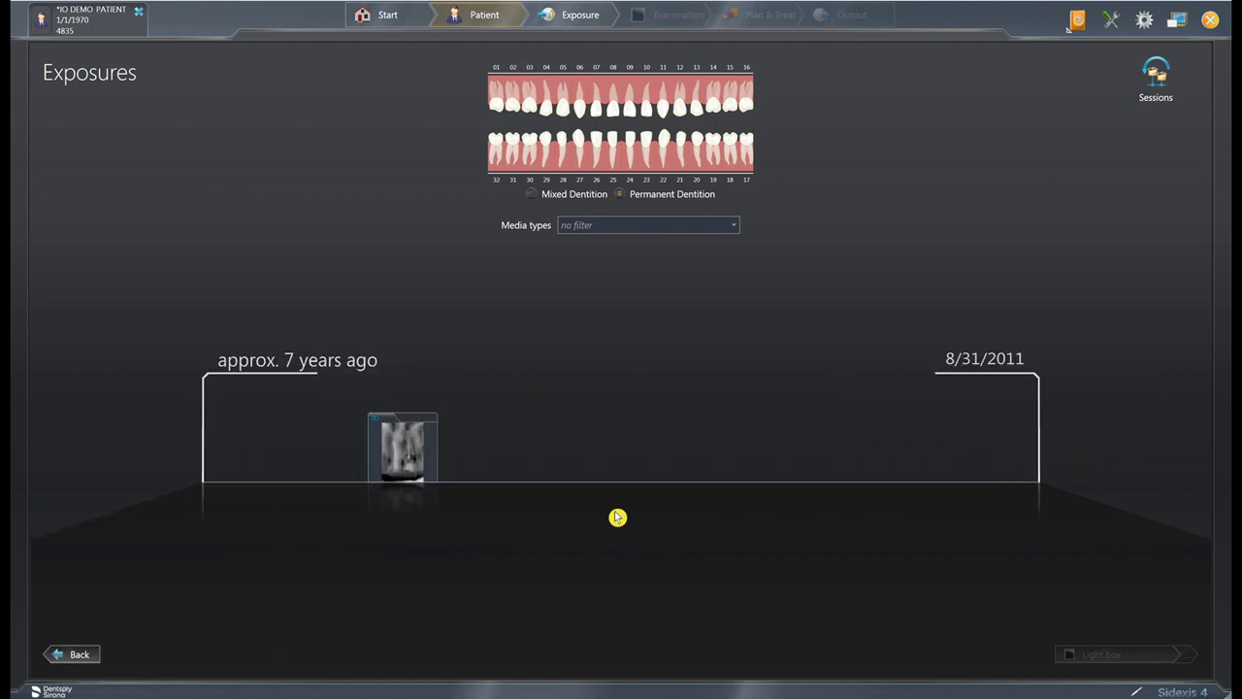
scroll(618, 518, down, 5)
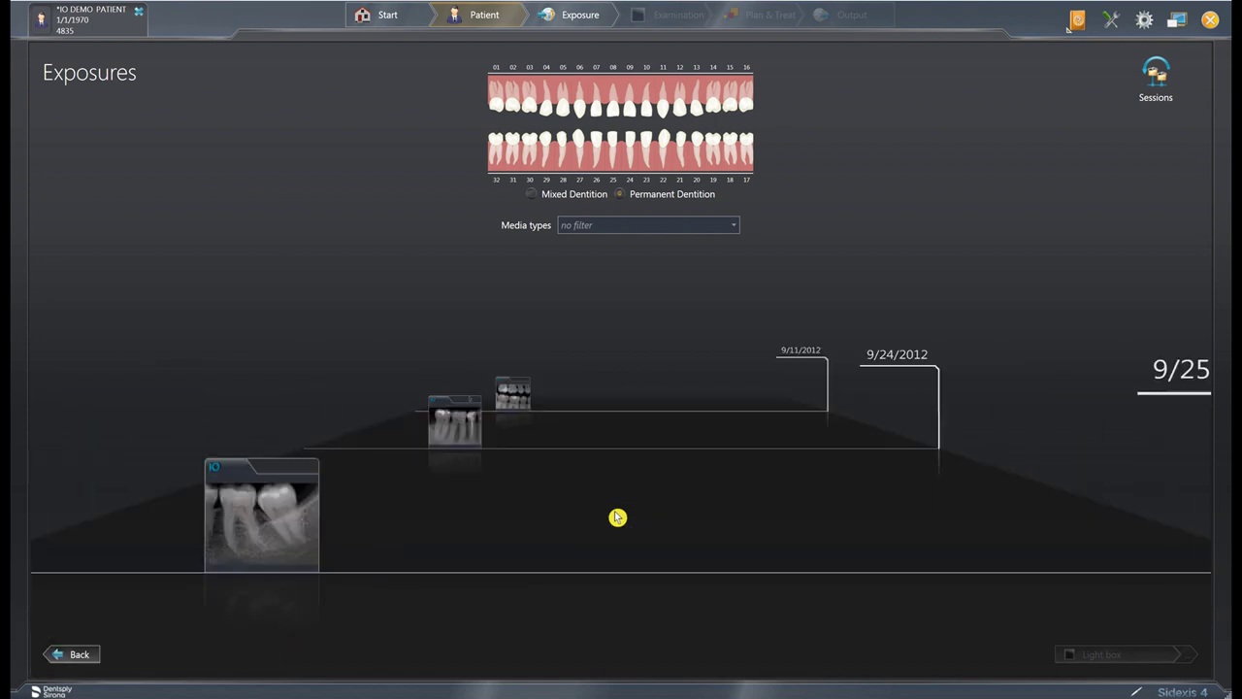
scroll(619, 517, down, 1)
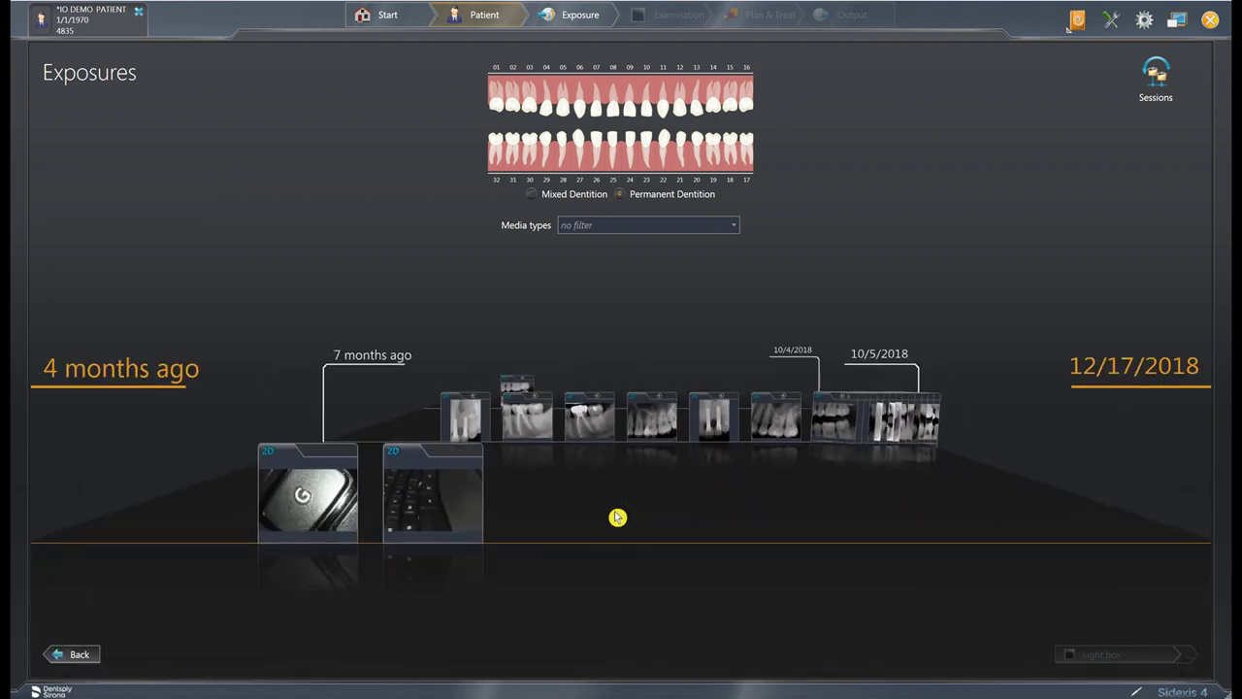
Step: Collect the first three 2D exposures dated 10/5/2018 in the light box selection
scroll(626, 427, down, 1)
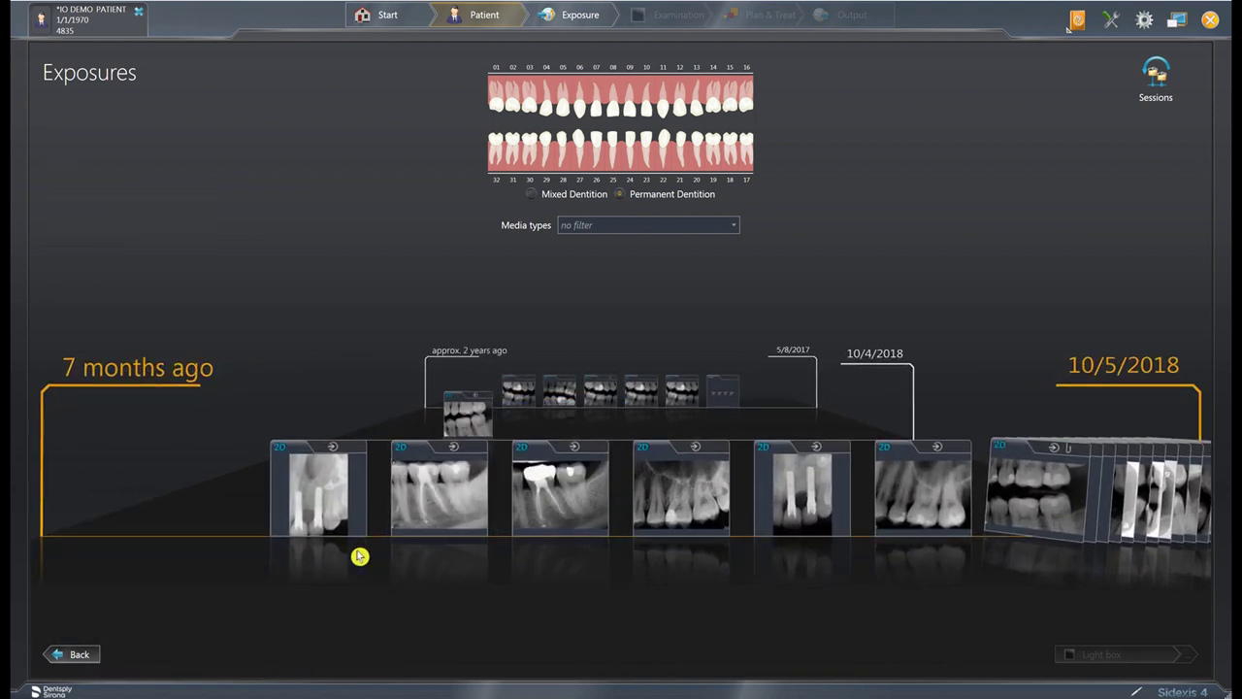
click(326, 495)
drag(332, 498, 304, 624)
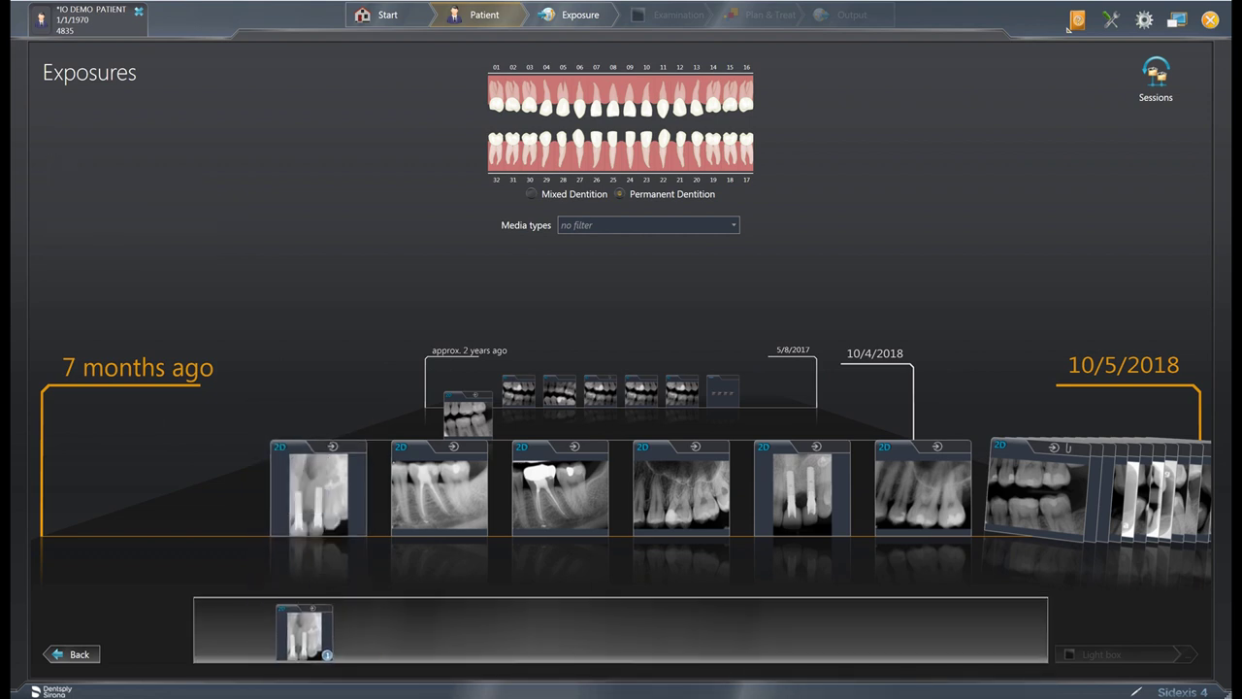
click(438, 470)
click(442, 491)
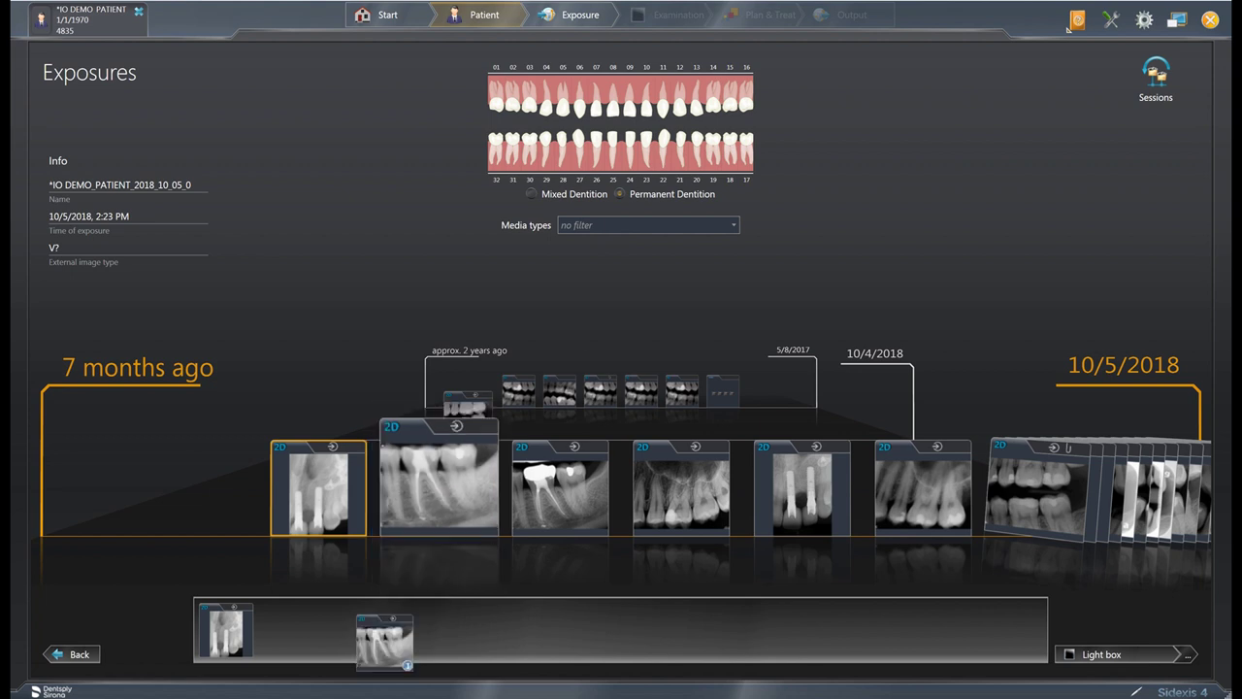
double_click(560, 491)
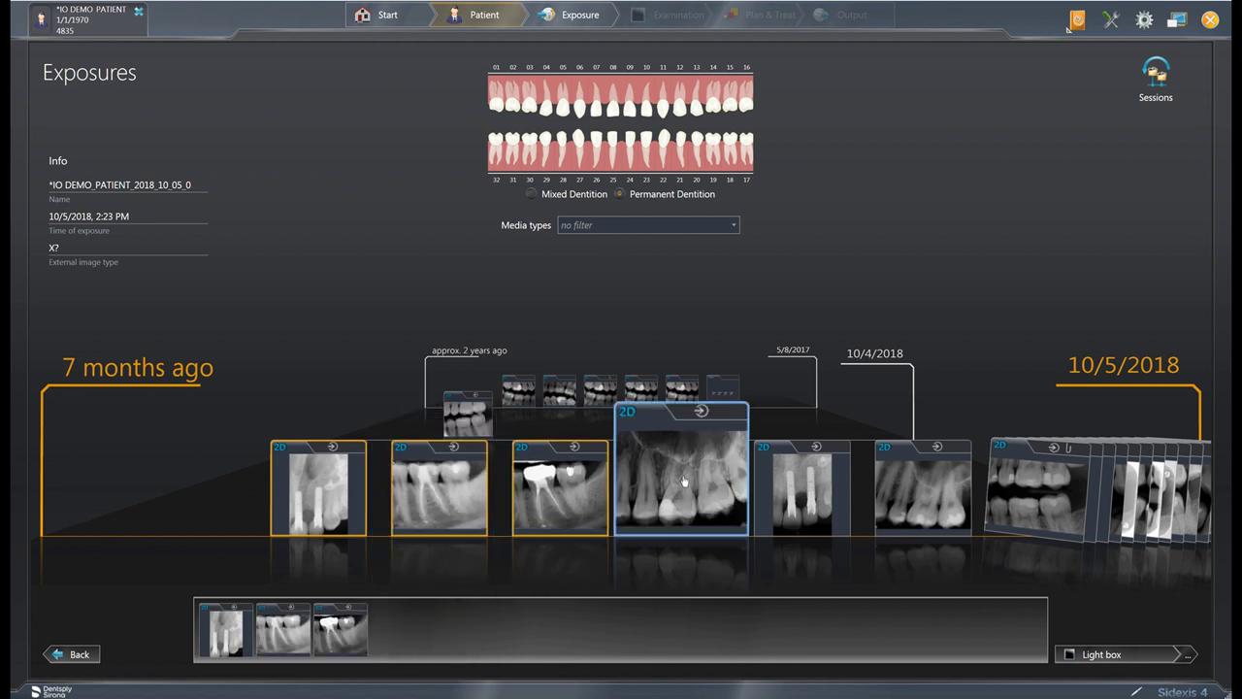
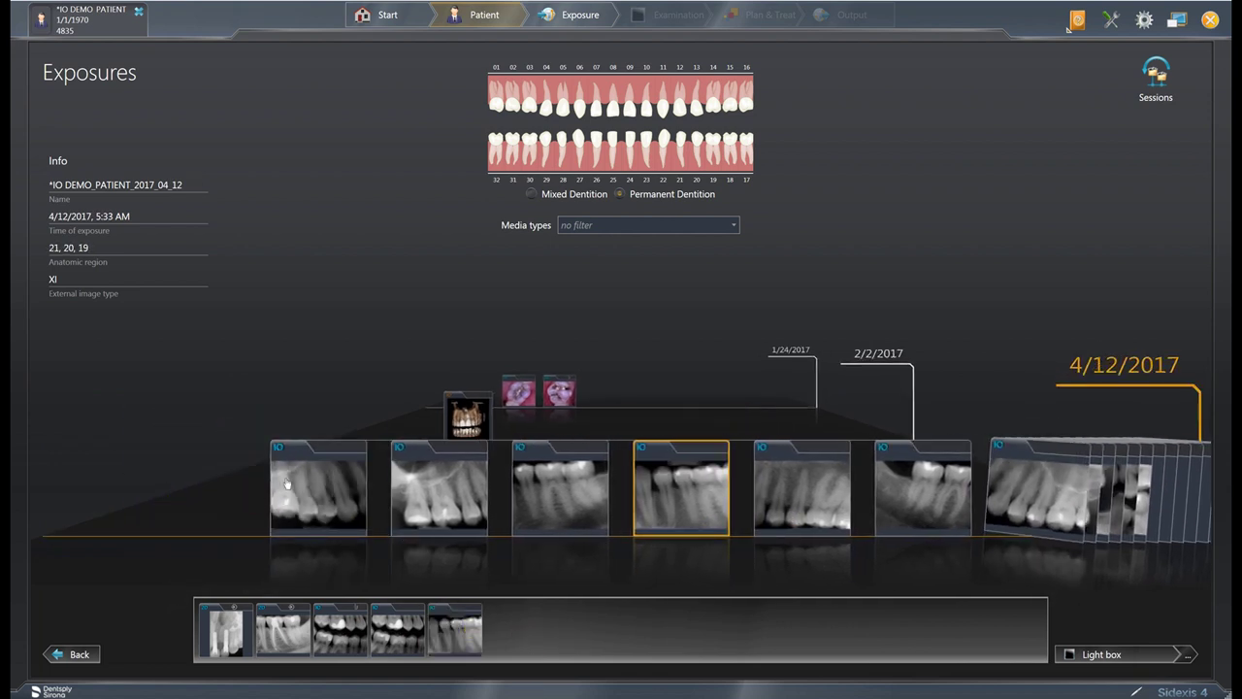
Step: Add the 4/12/2017 exposure of teeth 05, 04 and 03 to the light box selection
click(318, 495)
scroll(636, 598, down, 2)
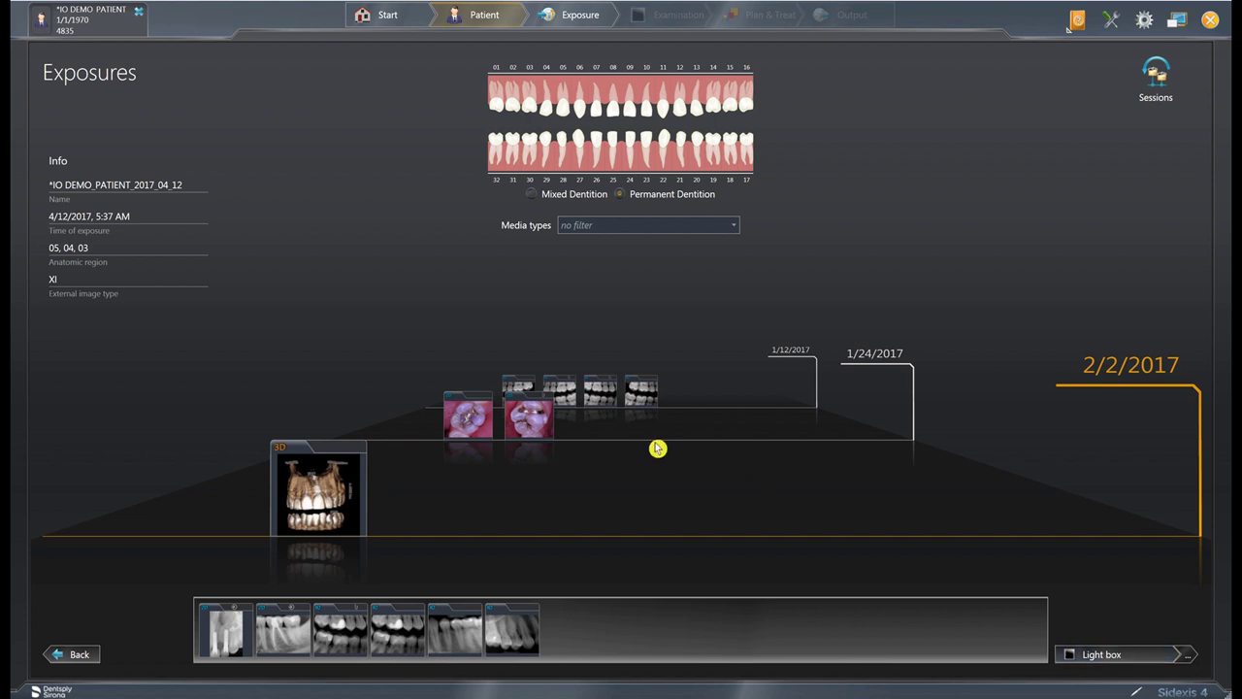
scroll(649, 481, down, 1)
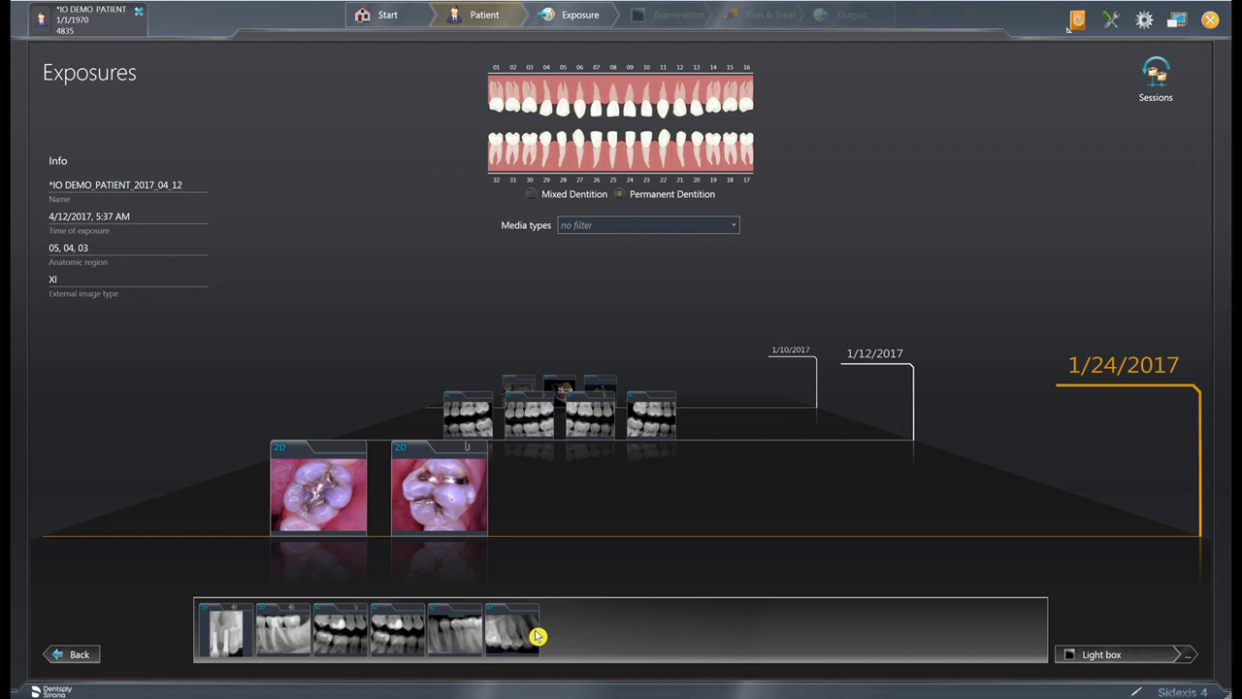
Step: Replace the collected exposures with the four-image bitewing series dated 5/8/2017
scroll(540, 547, up, 2)
scroll(832, 558, up, 1)
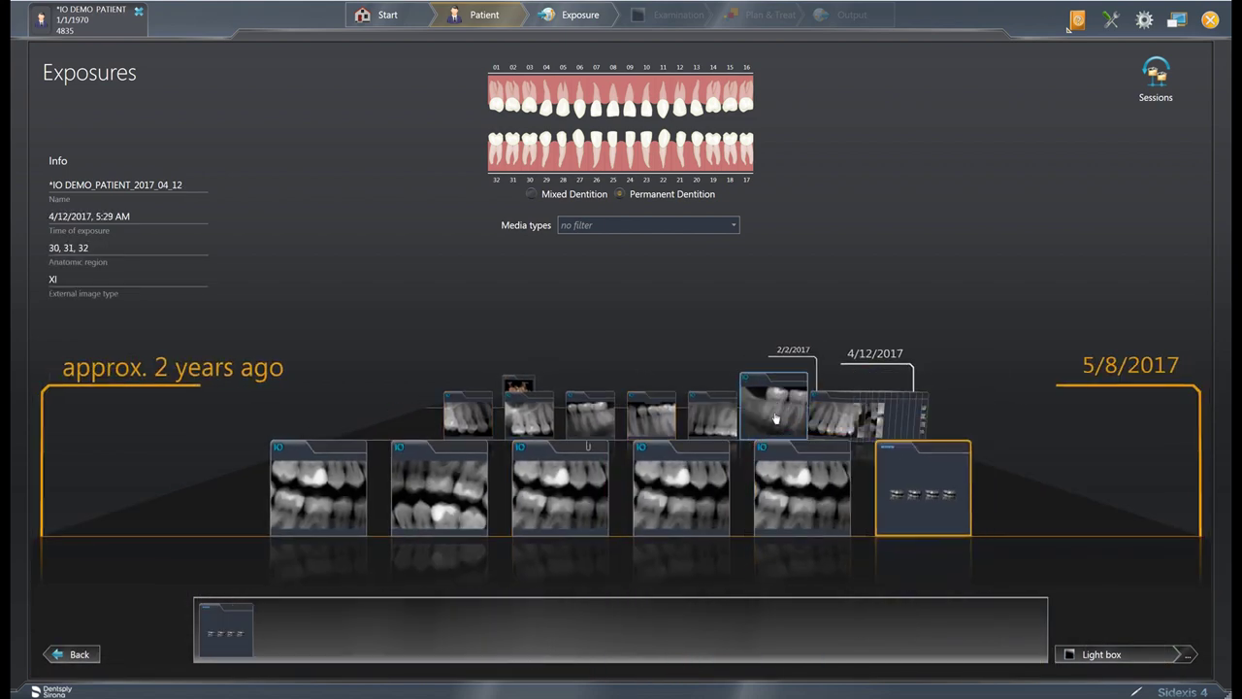
scroll(166, 546, down, 1)
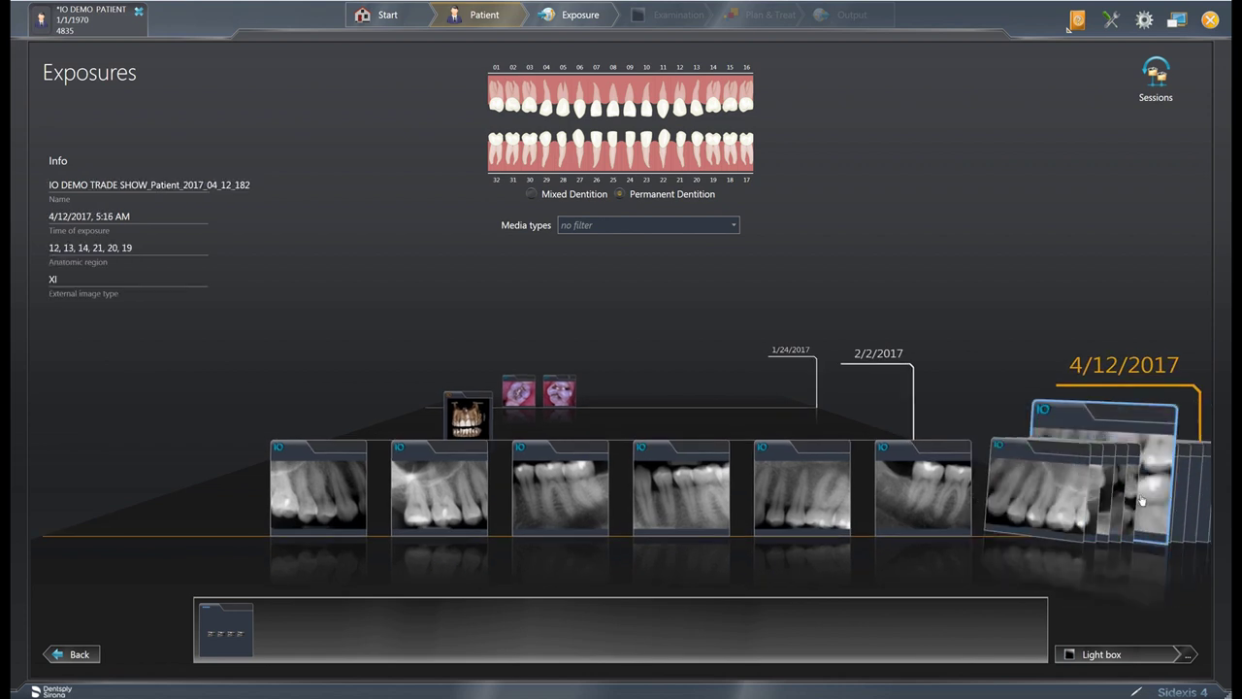
Step: Replace the light box selection with all individual intraoral exposures dated 4/12/2017
click(310, 500)
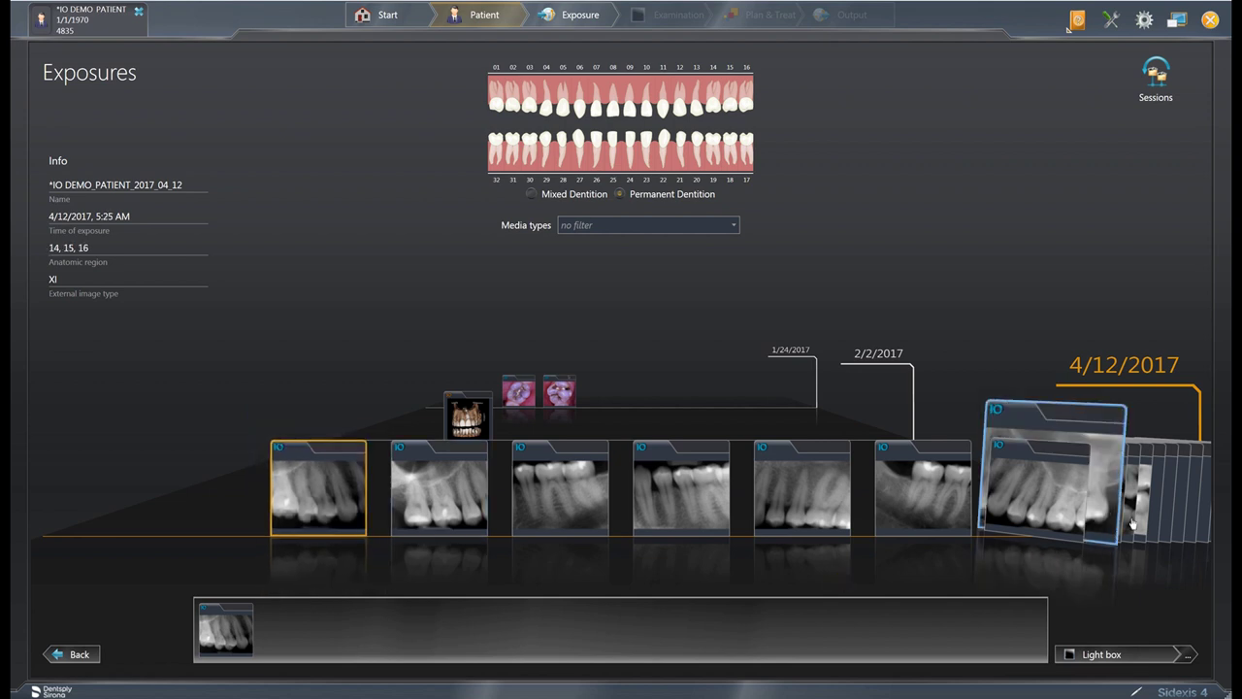
click(1205, 524)
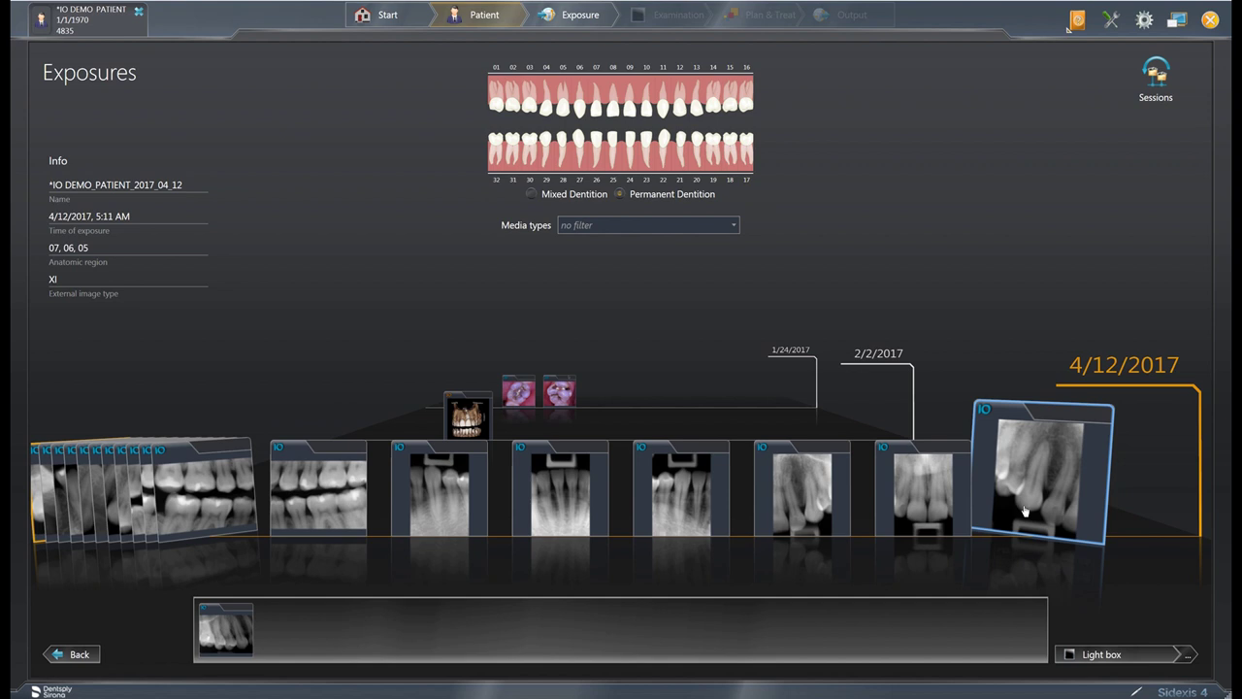
scroll(1025, 511, down, 1)
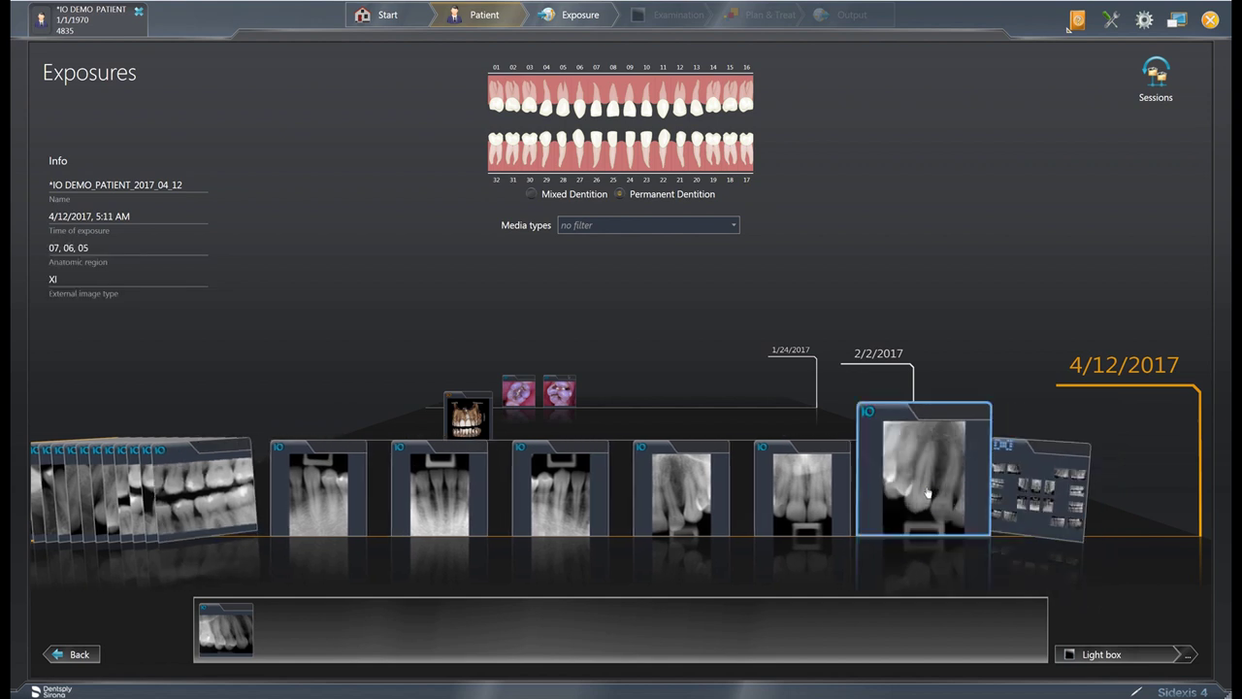
key(ctrl+a)
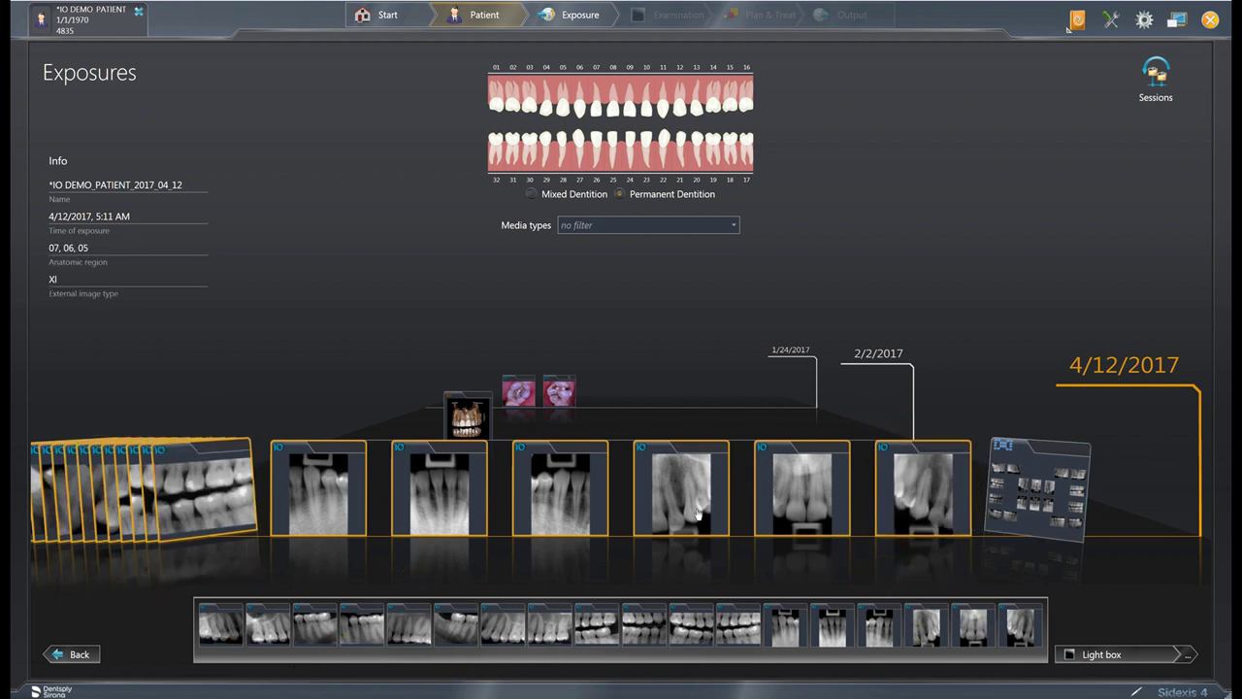
Step: Select only the full mouth series dated 4/12/2017 and open it in the light box
click(838, 507)
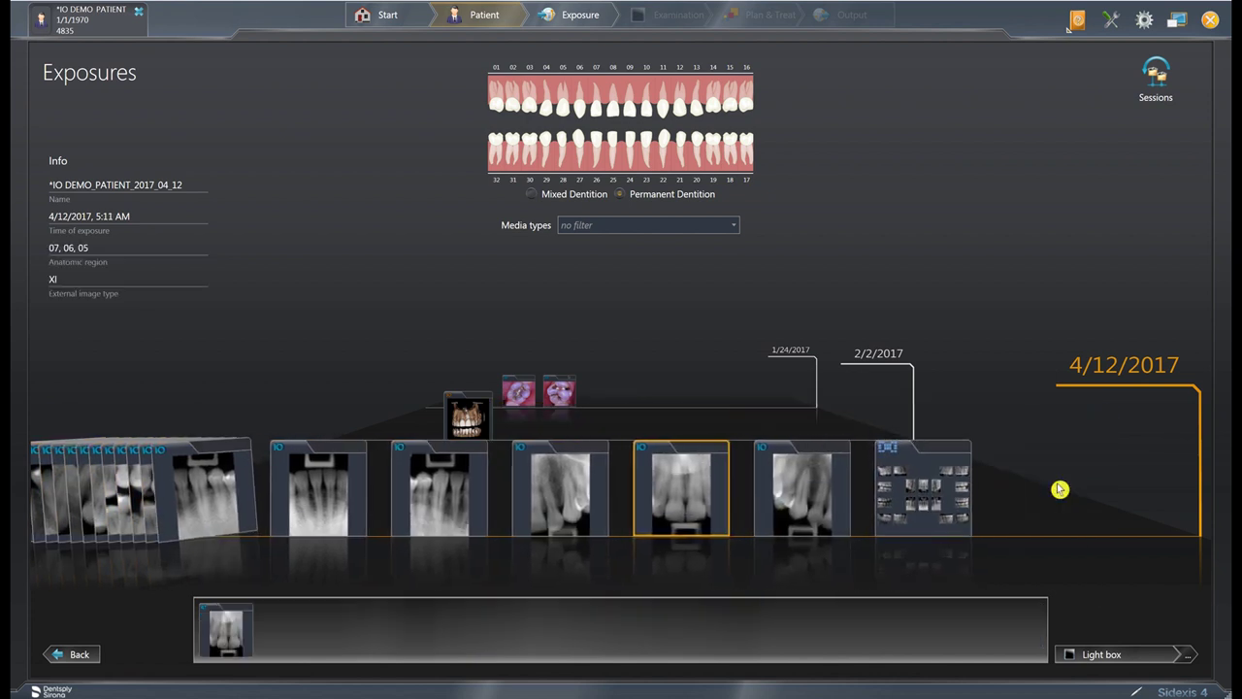
click(935, 493)
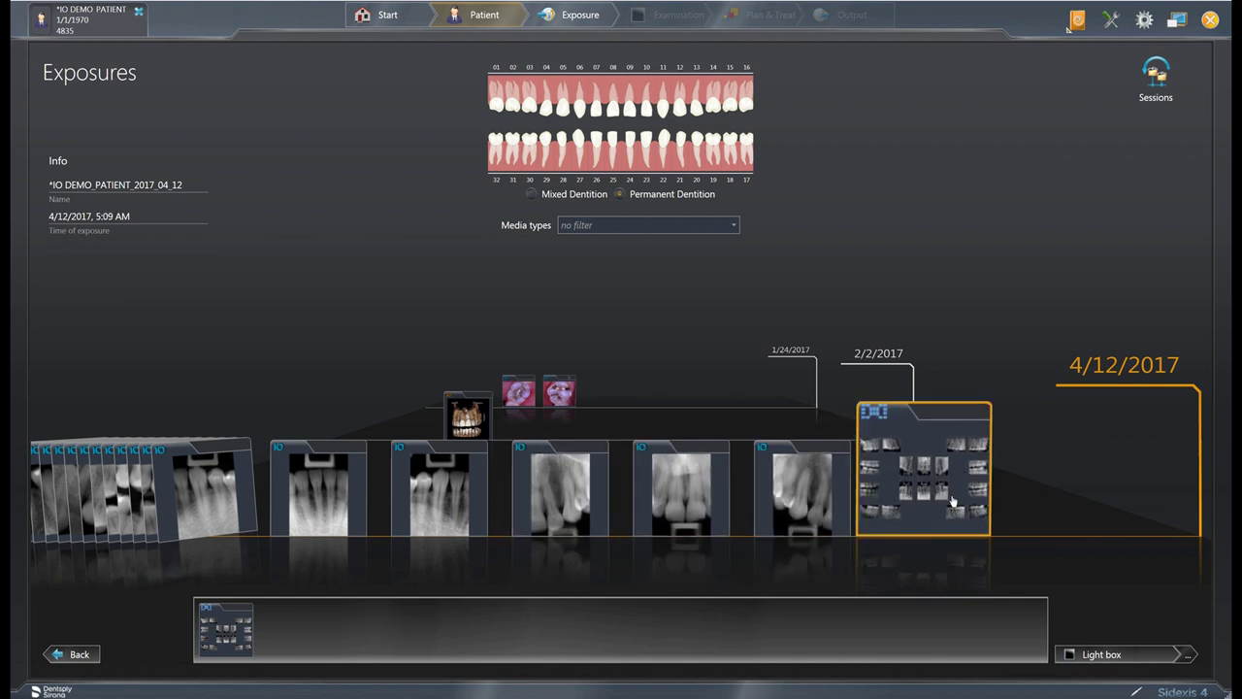
click(955, 502)
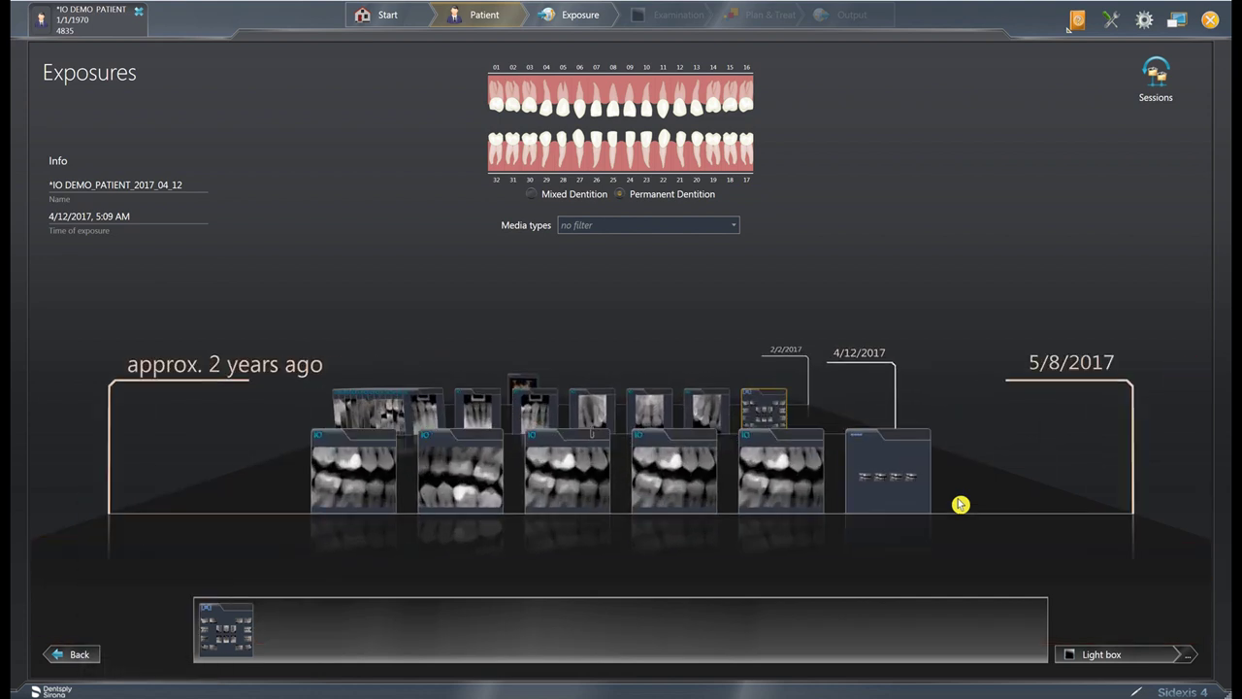
click(807, 420)
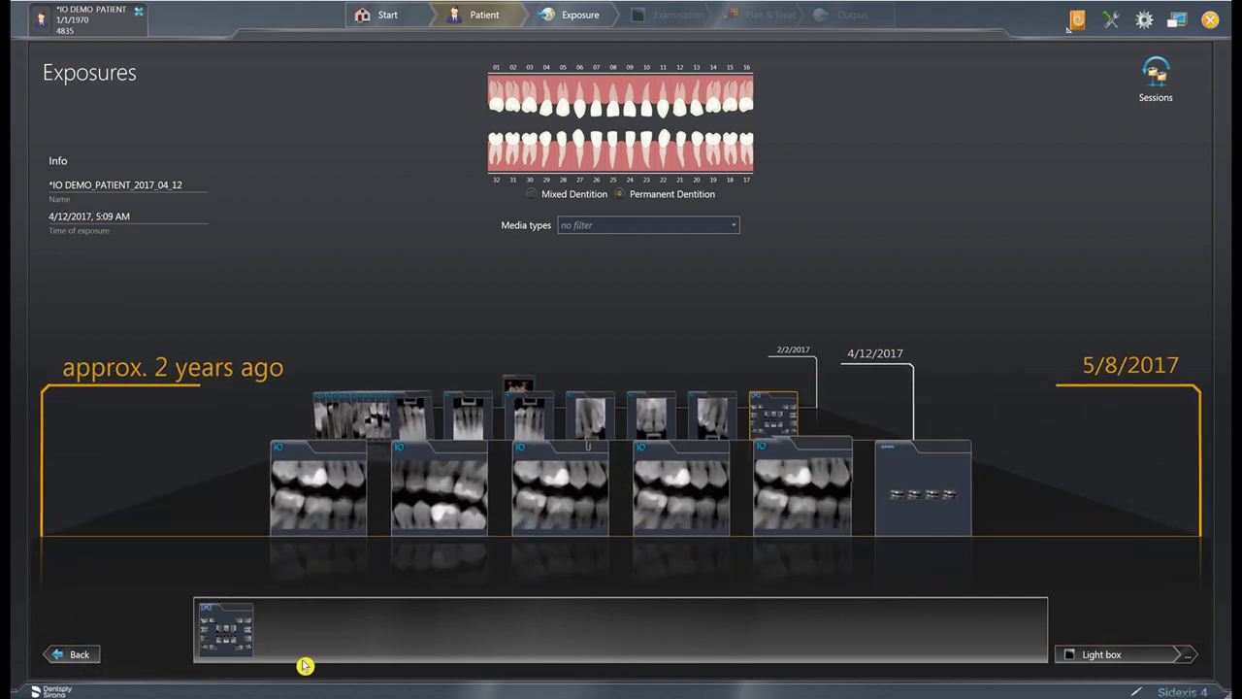
click(1110, 657)
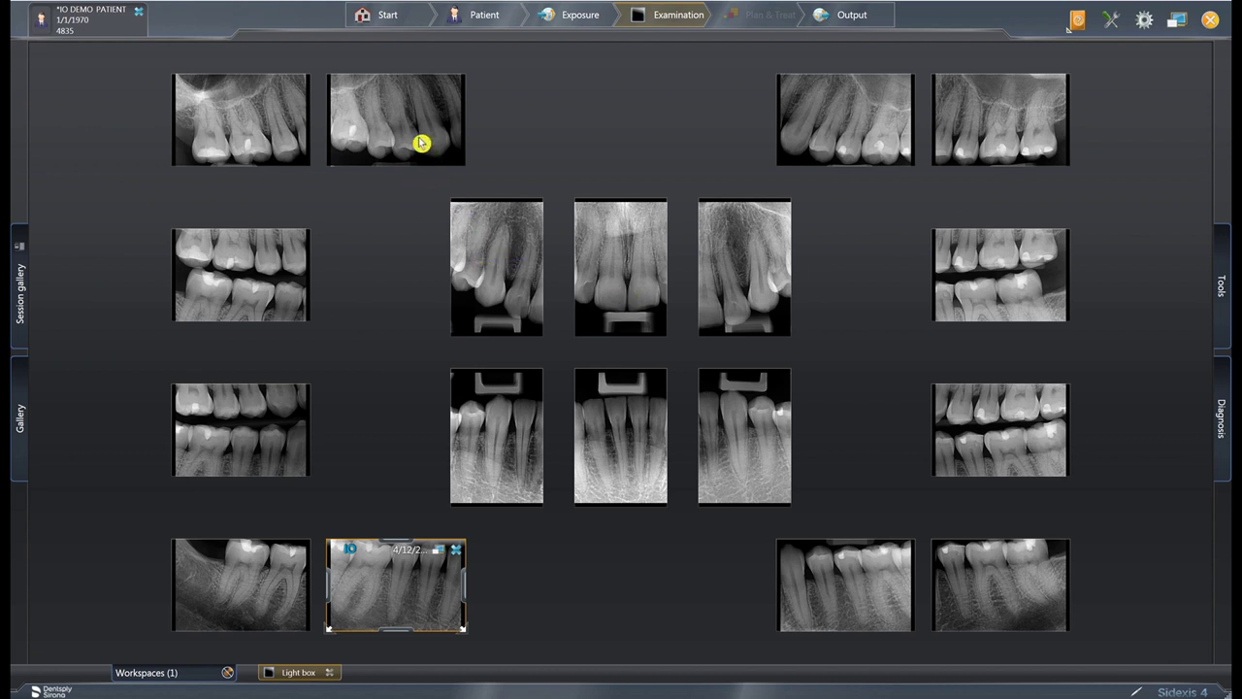
Step: Move an upper premolar image, both upper canine images and one bitewing onto other images in the light box
click(421, 143)
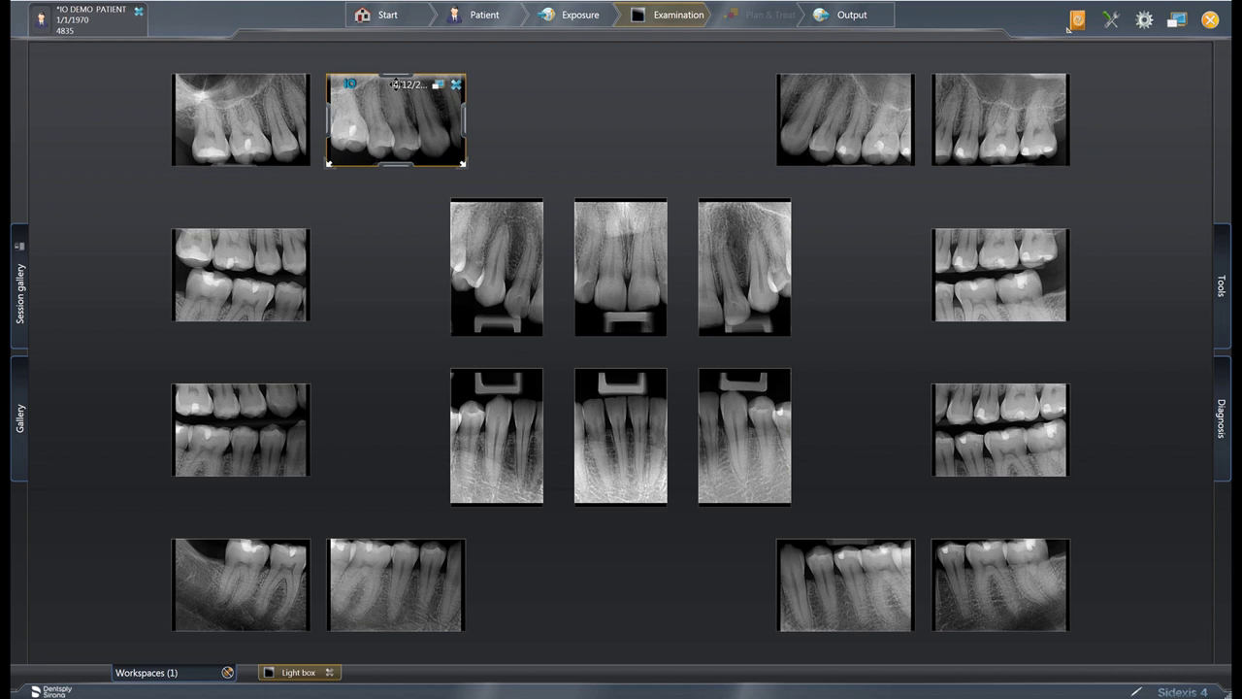
drag(395, 85, 290, 571)
click(715, 258)
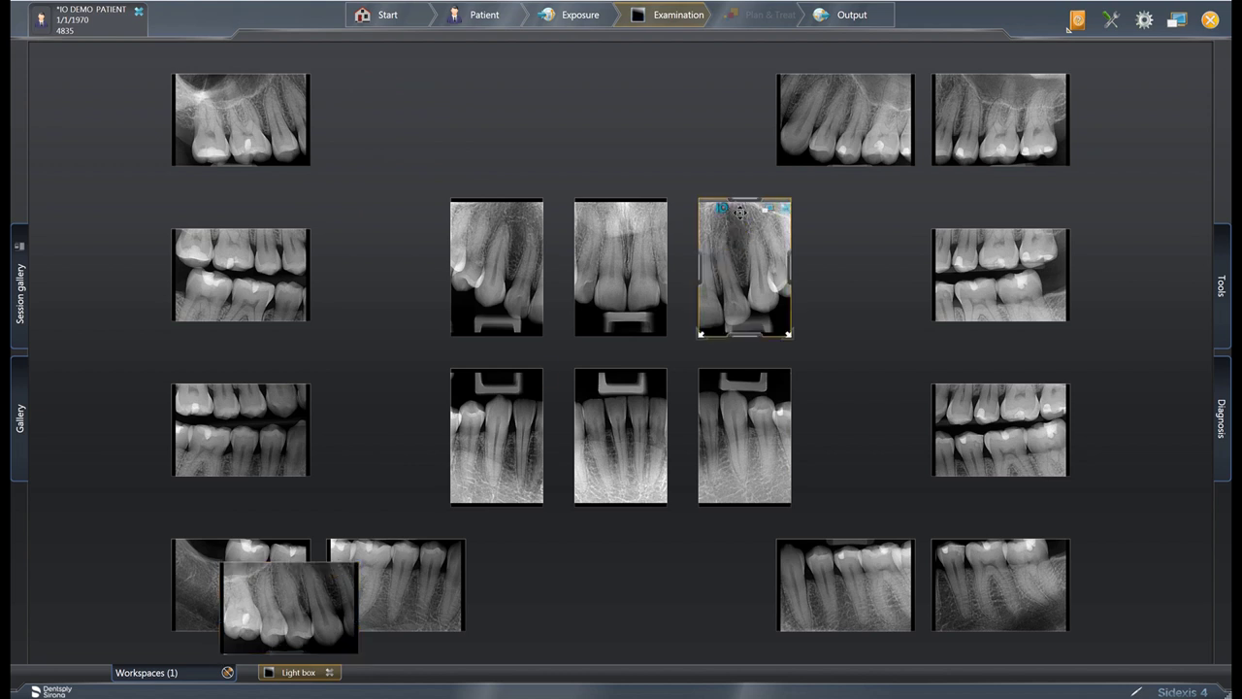
drag(735, 211, 978, 455)
click(1006, 238)
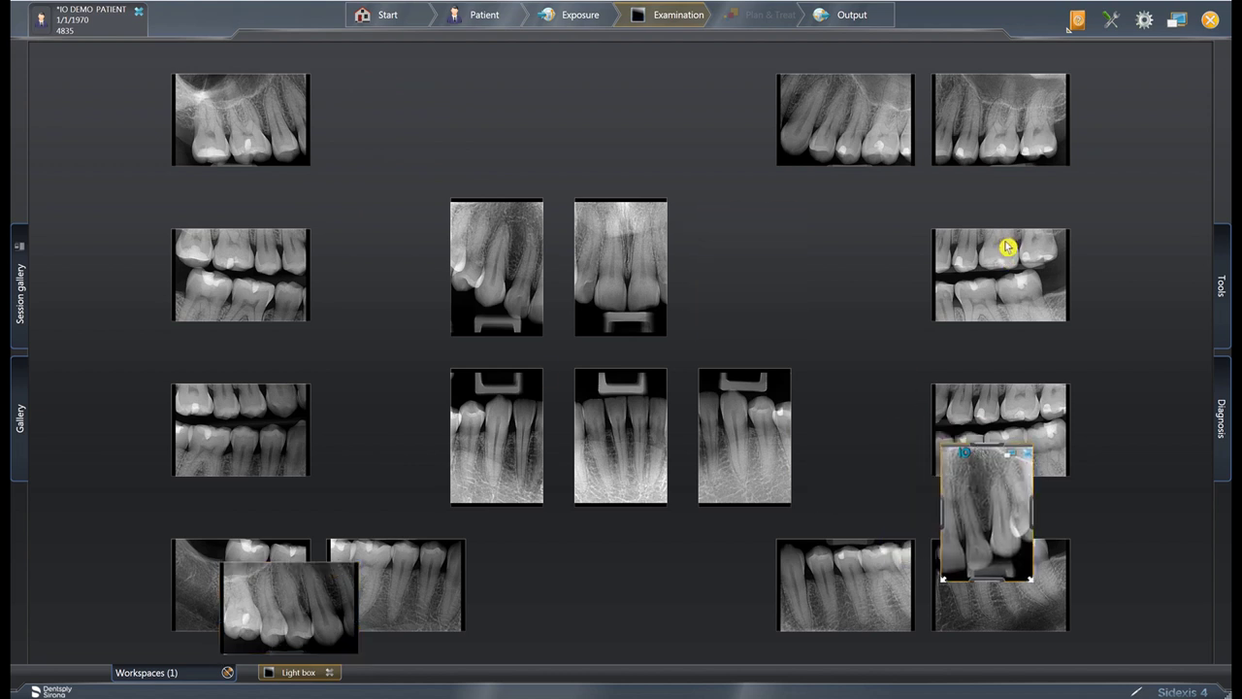
drag(1006, 246, 262, 438)
click(473, 317)
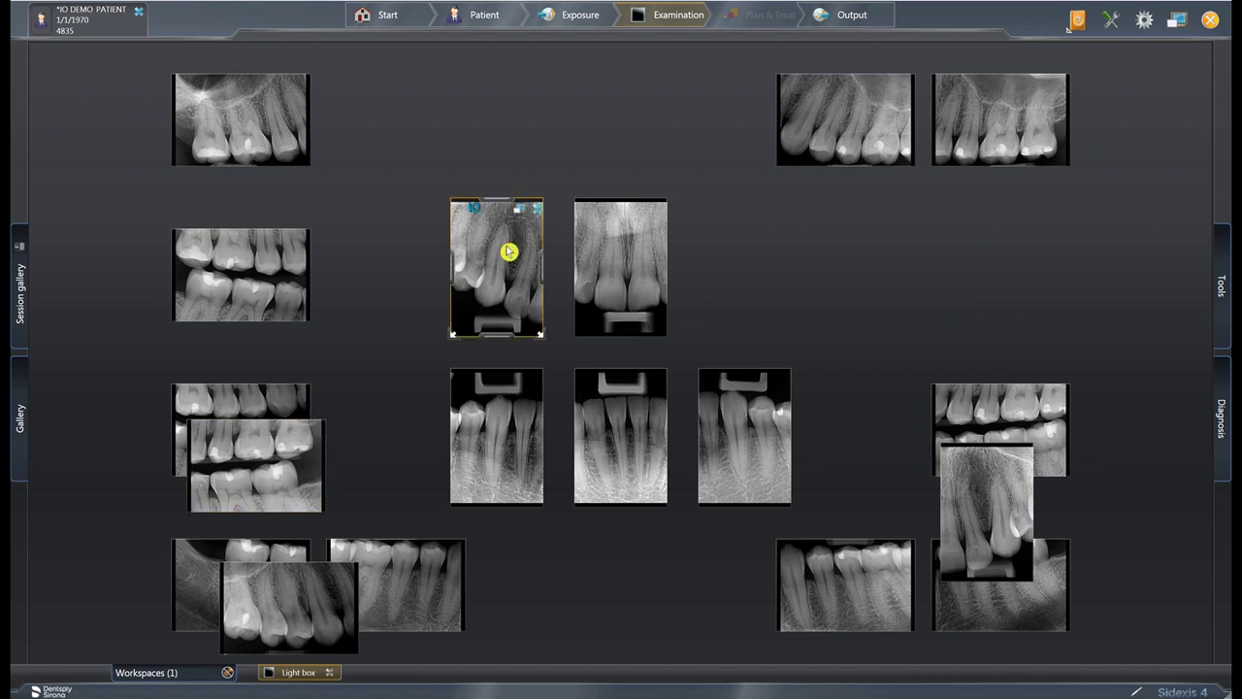
drag(486, 207, 983, 342)
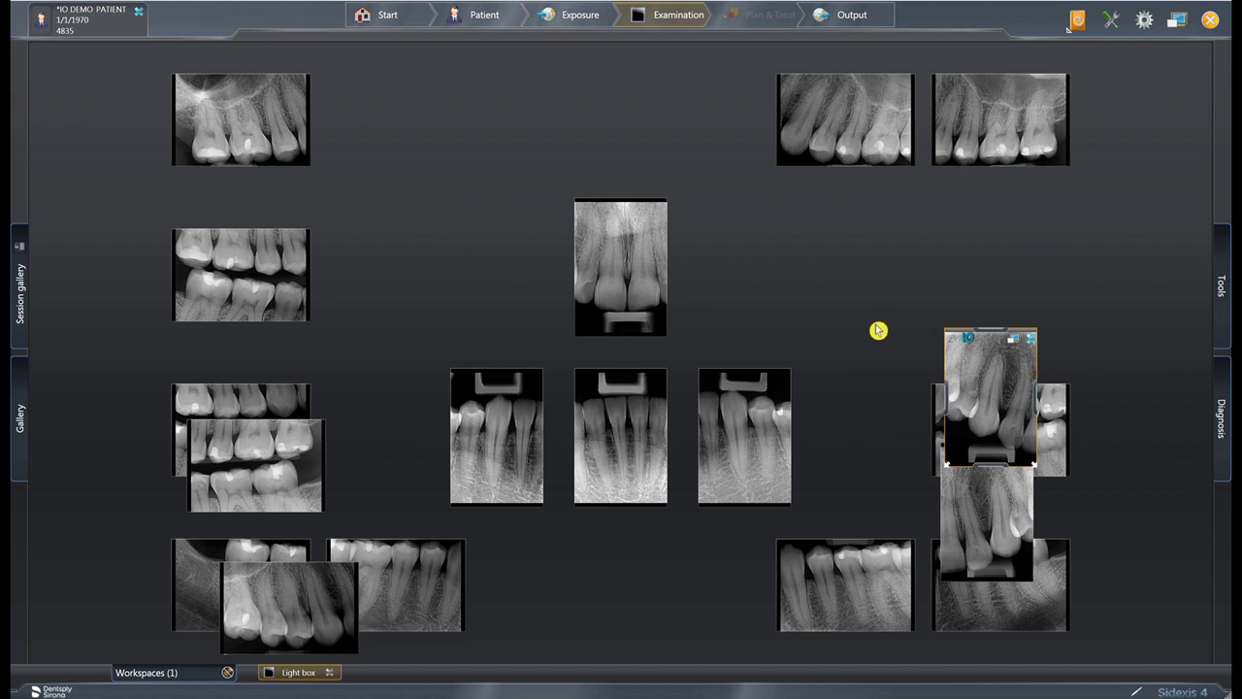
Step: Rearrange the light box images into the full mouth series layout with Auto-Layout
click(1223, 298)
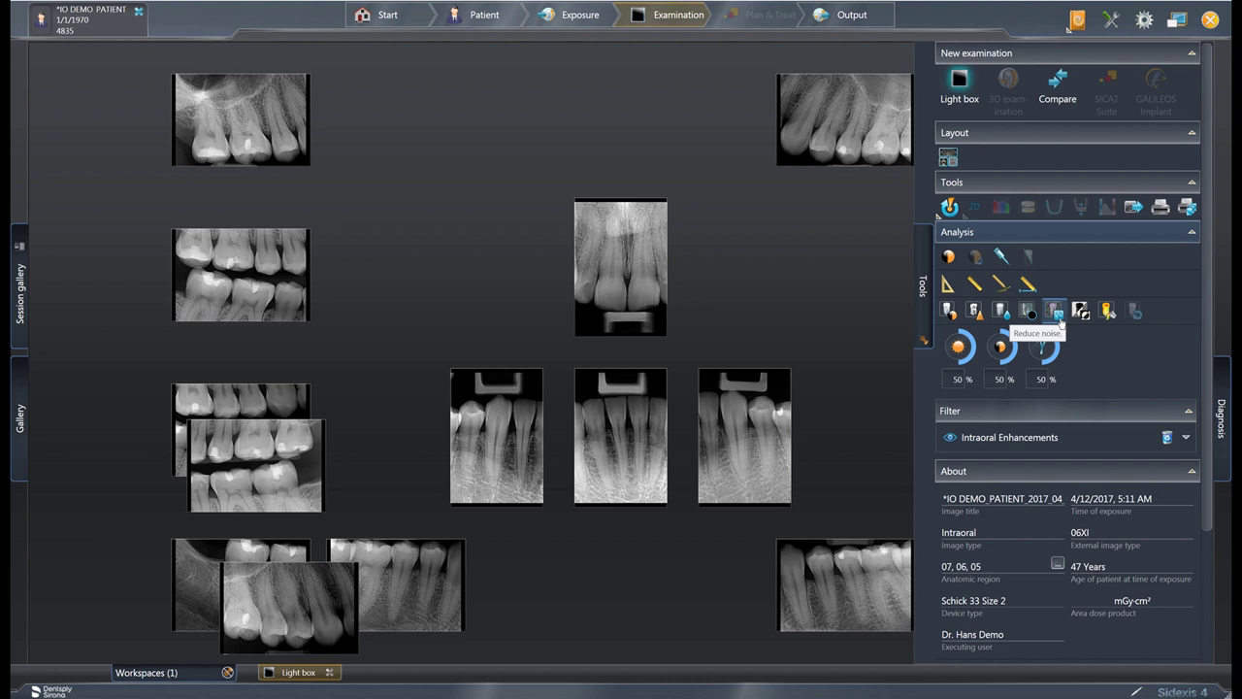
click(949, 159)
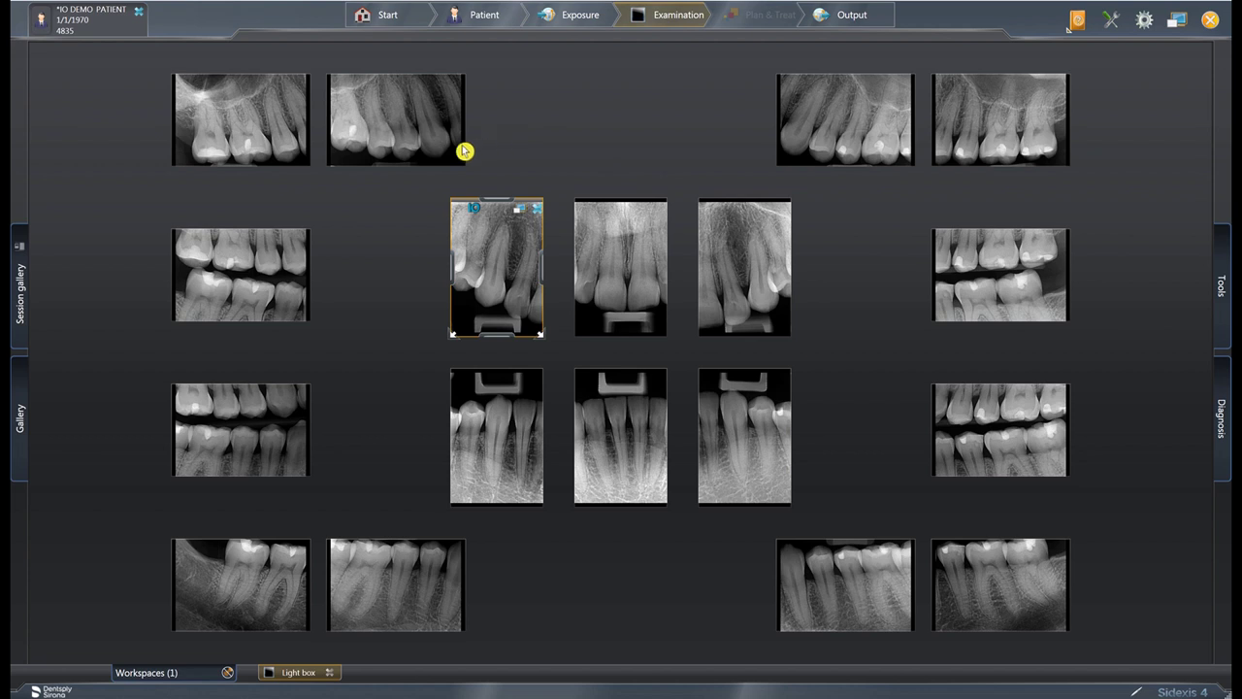
Step: Examine the patient list for assigning the first upper molar image to another patient, and cancel the assignment
right_click(202, 118)
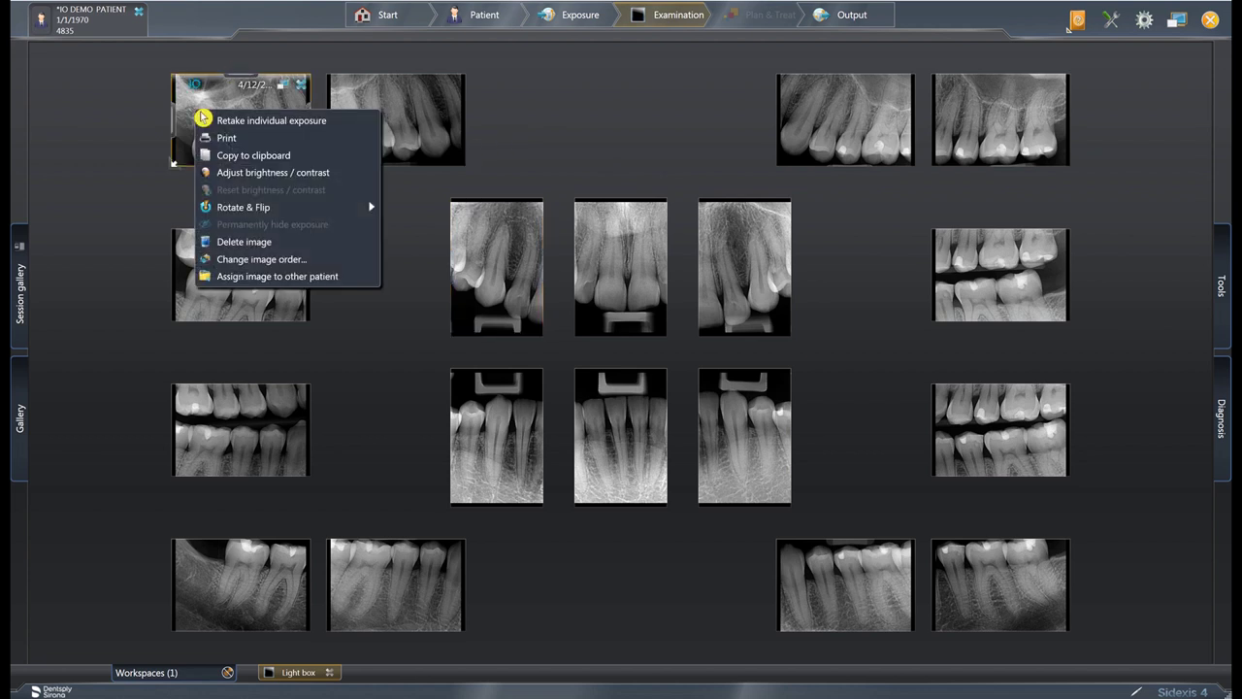
click(356, 283)
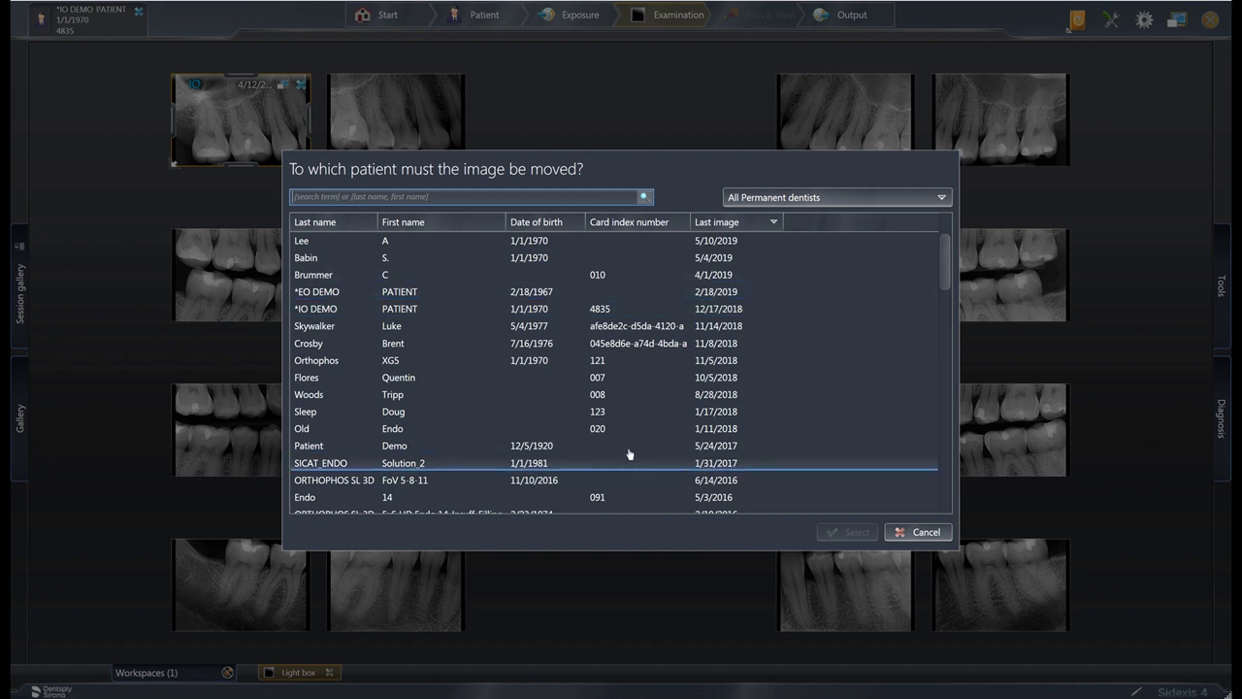
click(597, 429)
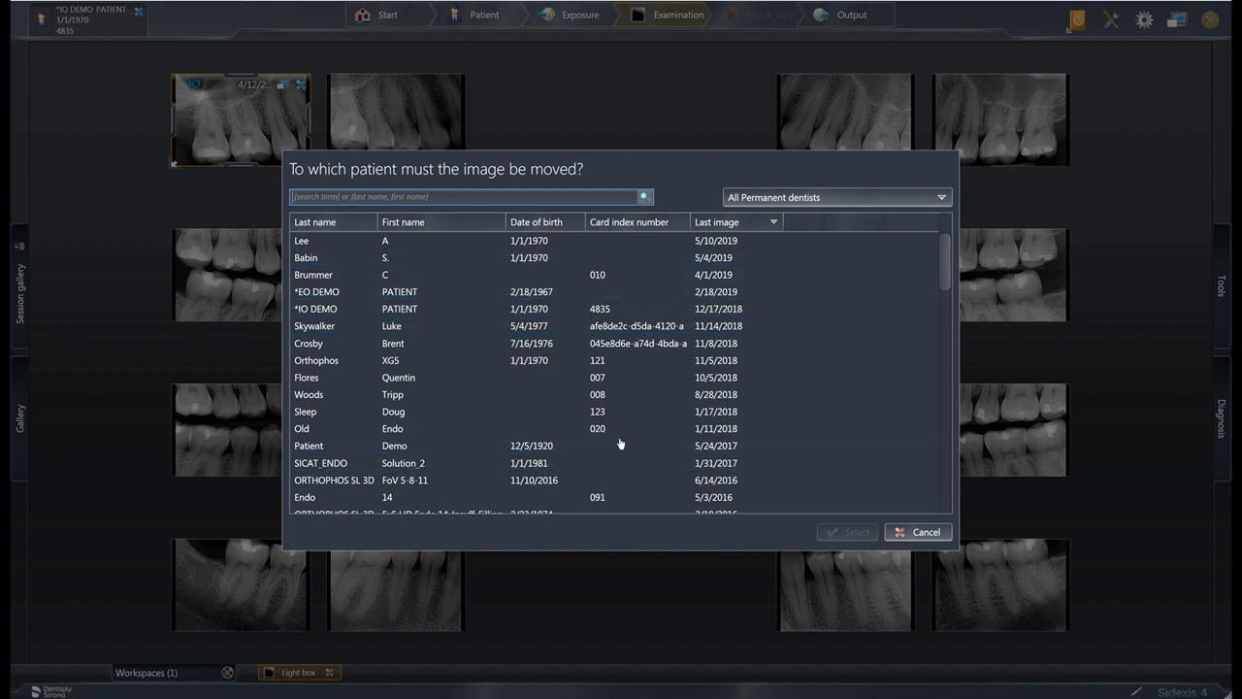
click(703, 394)
click(948, 528)
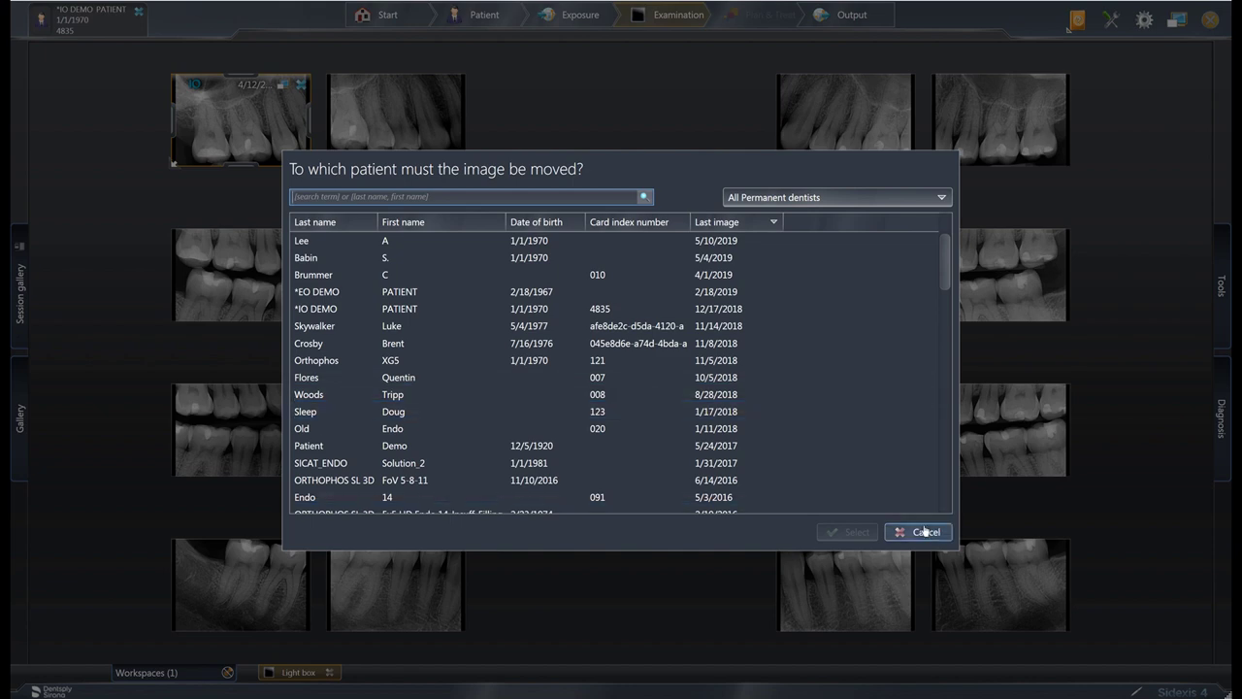
click(924, 533)
Step: Start changing the image order, swap the first and last upper molar images, and swap them back
right_click(246, 136)
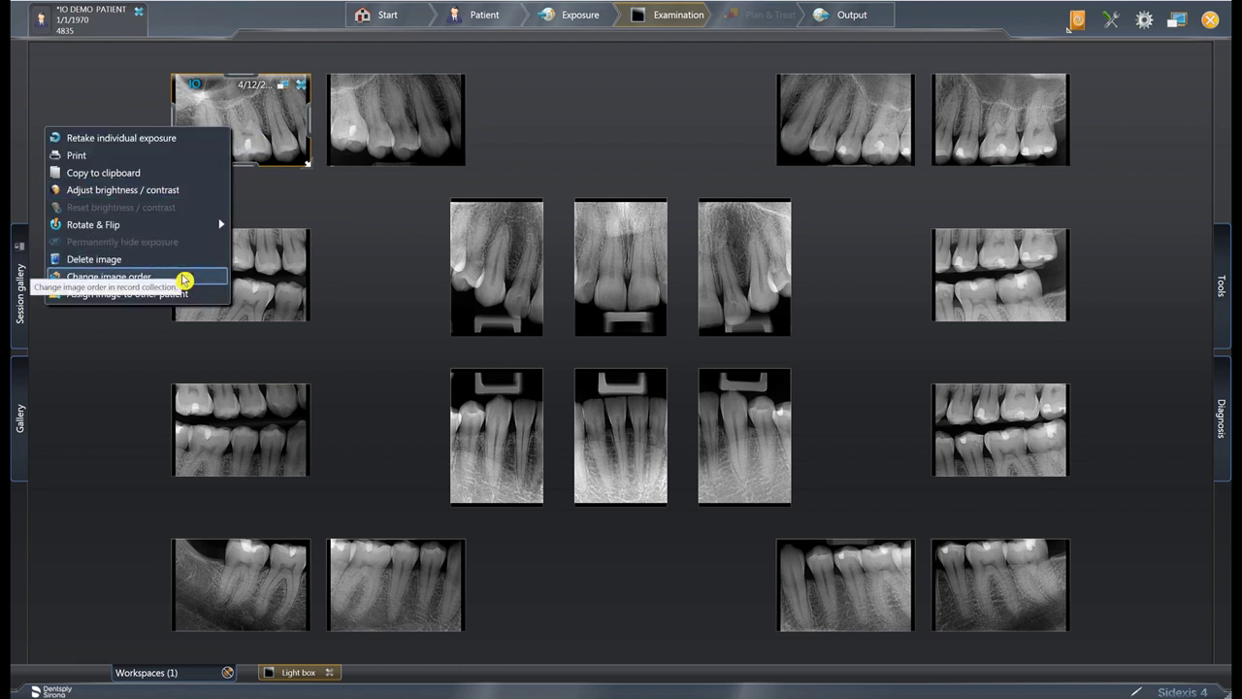
click(184, 278)
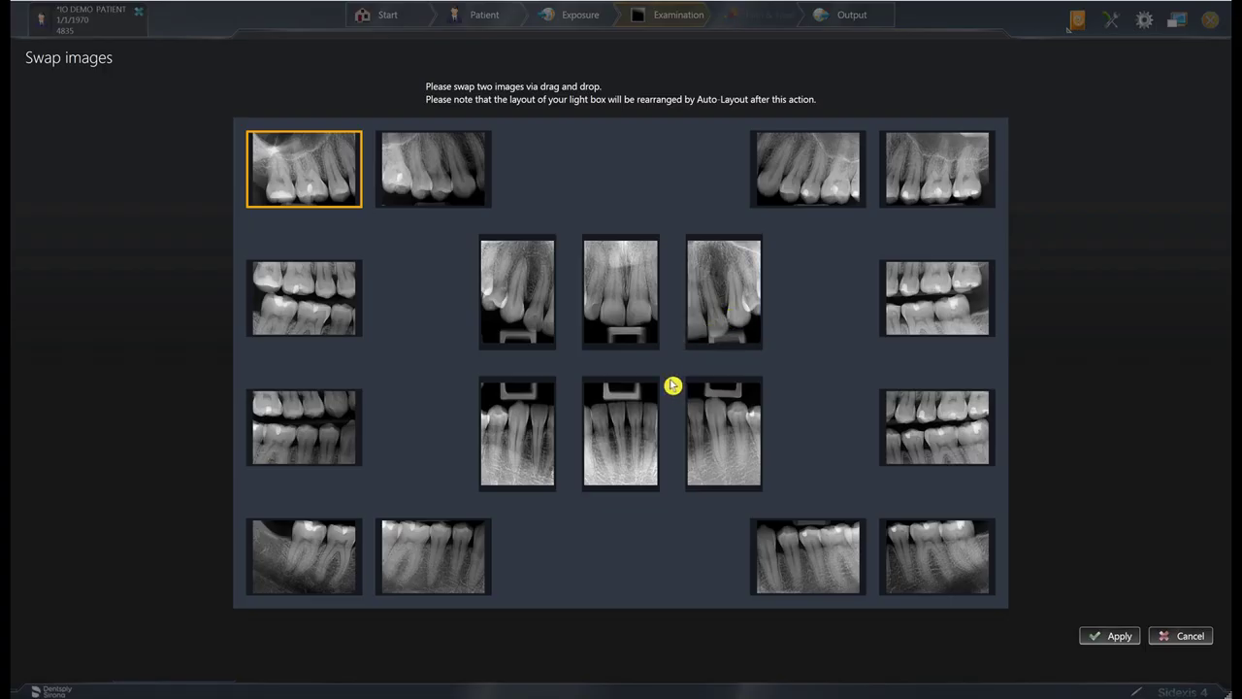
drag(318, 192, 953, 179)
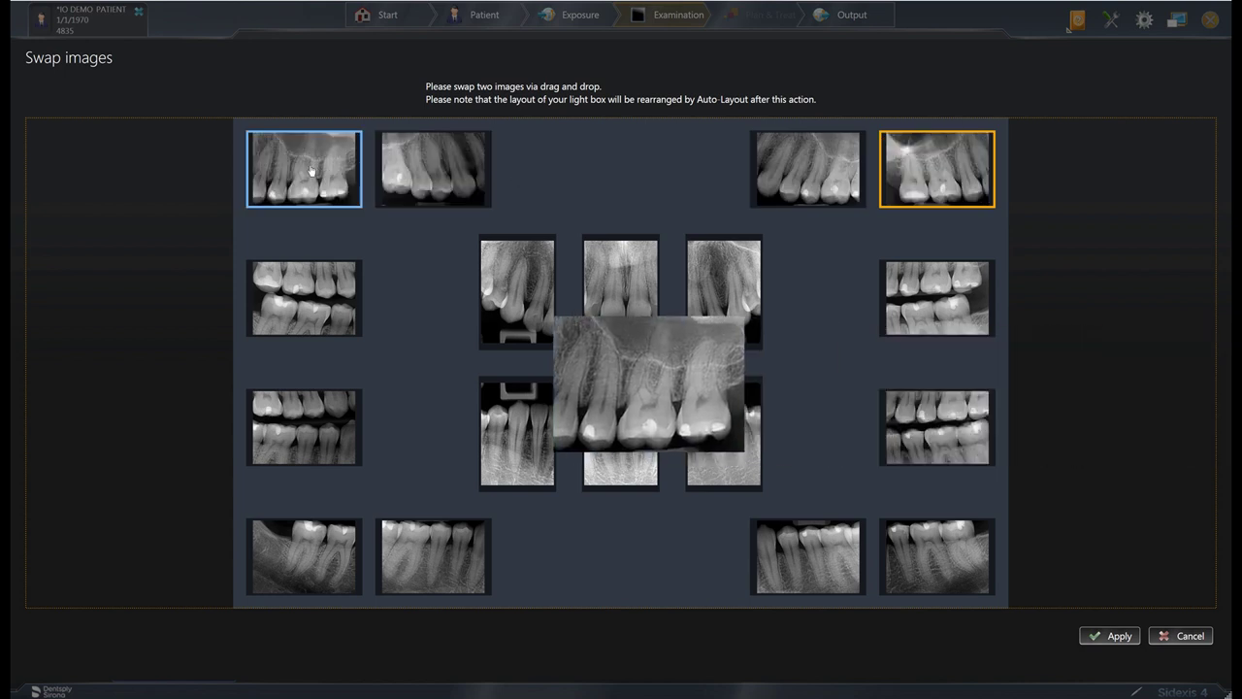
click(312, 171)
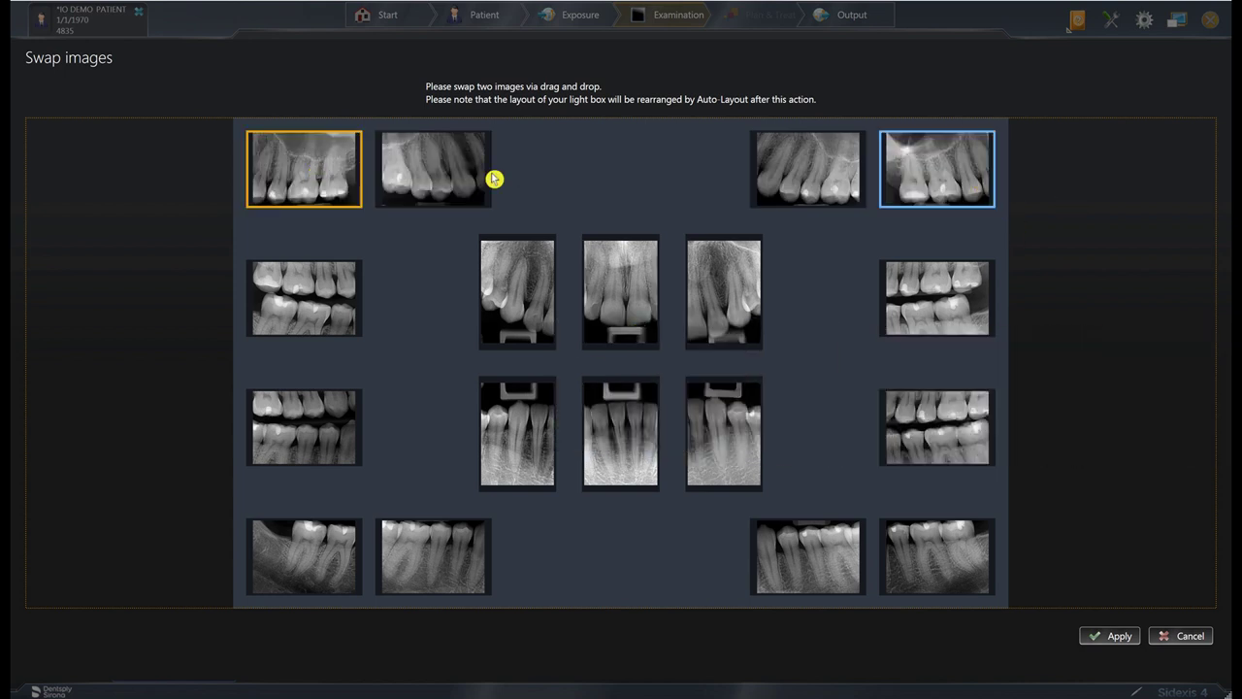
drag(282, 173, 937, 170)
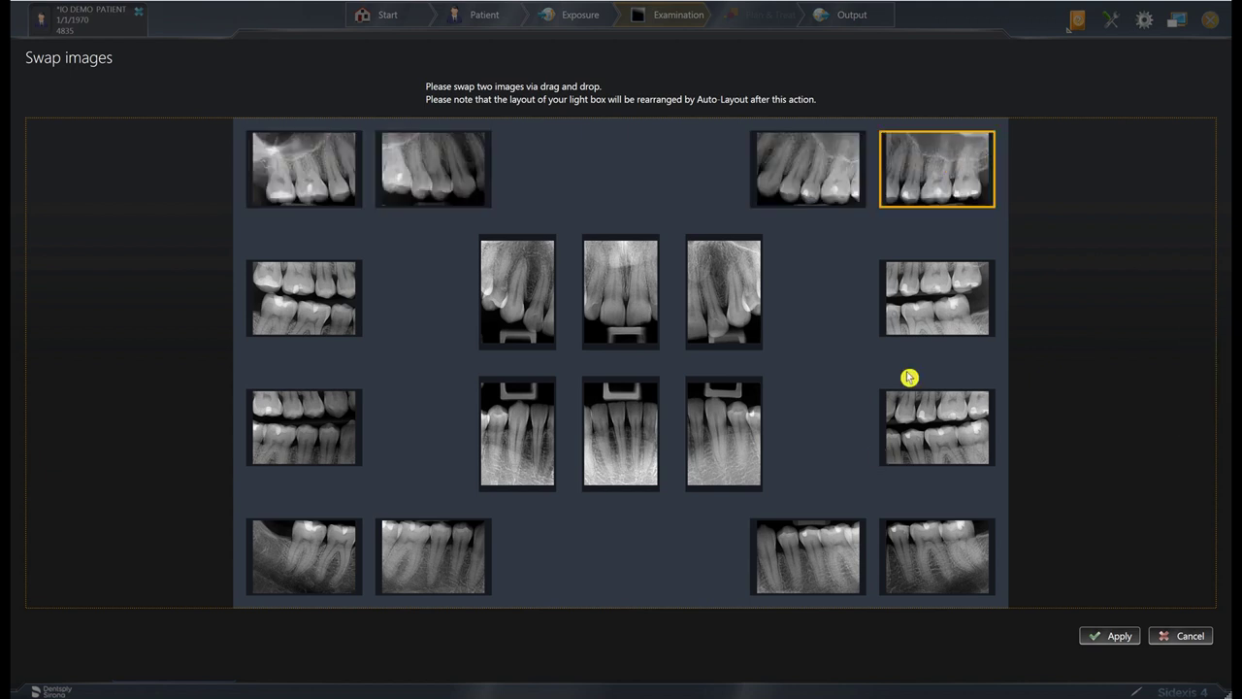
Step: Swap the upper and lower central incisor images, swap them back, and cancel the image reordering
drag(620, 455, 631, 330)
drag(629, 402, 644, 441)
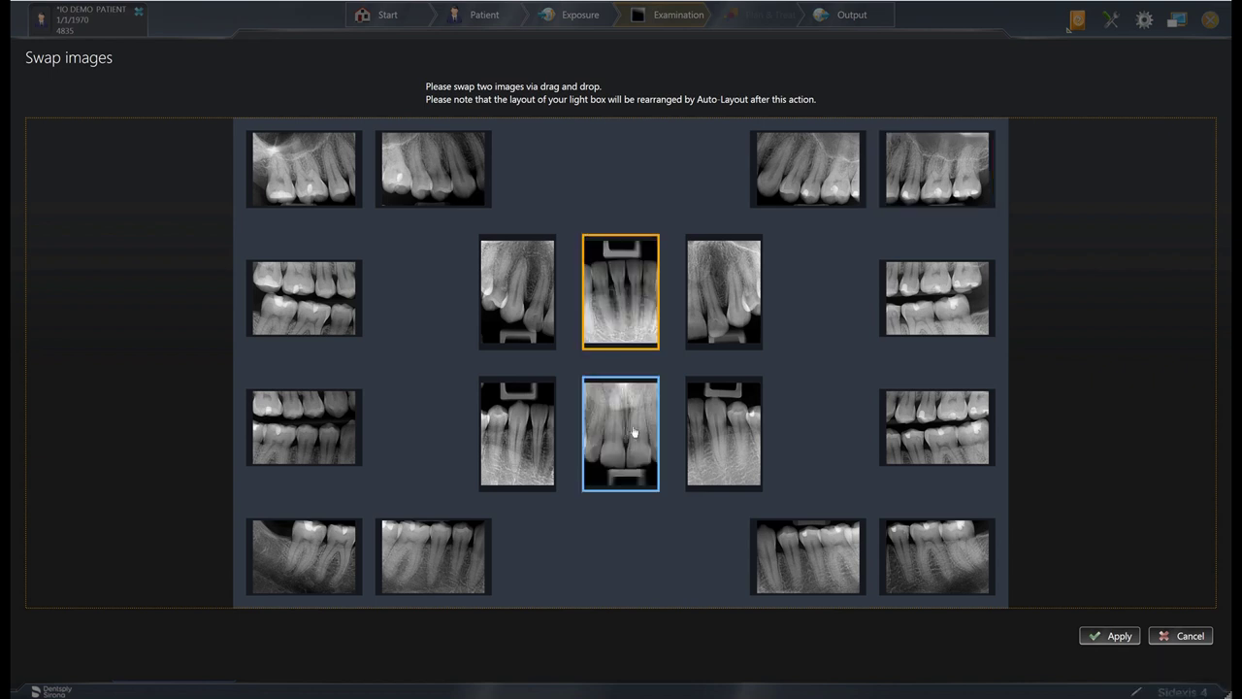
click(644, 441)
click(625, 302)
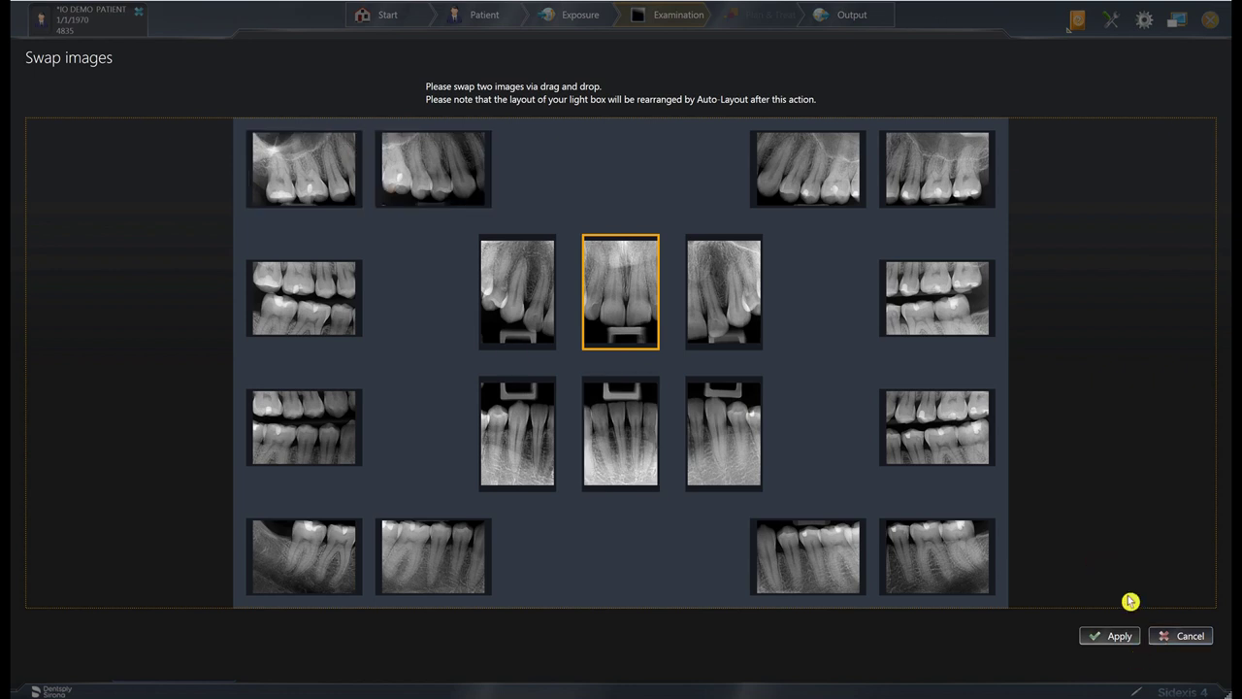
click(1186, 636)
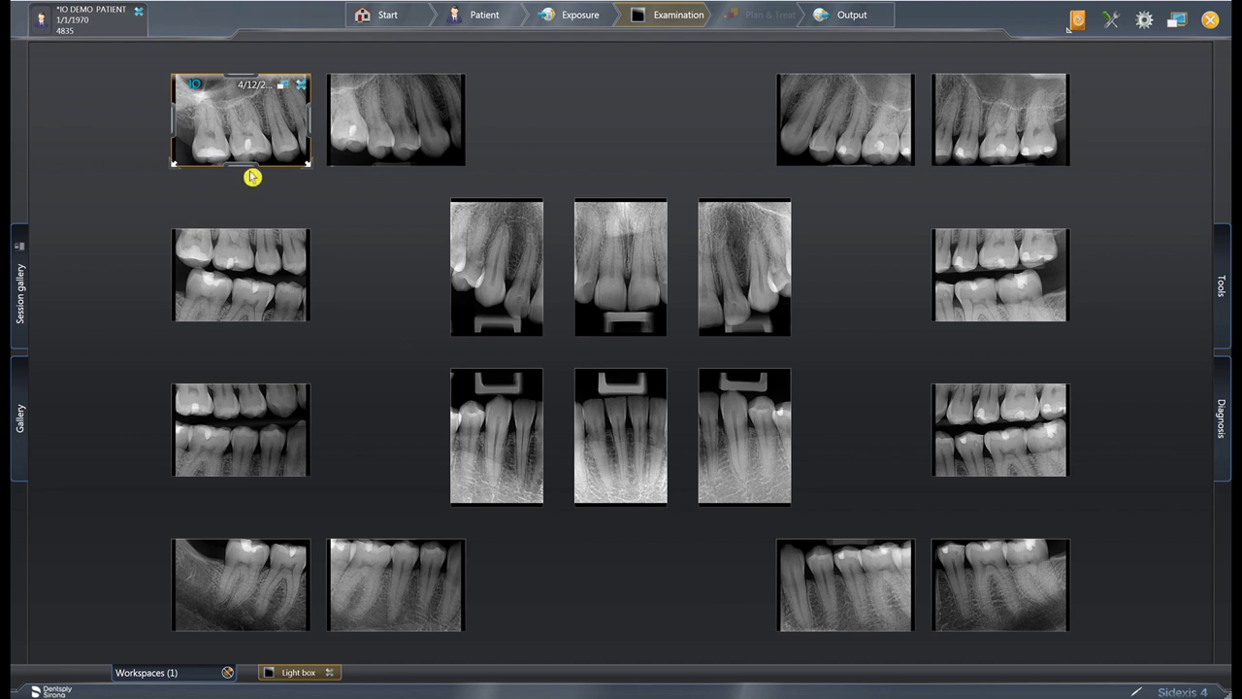
Step: Start a retake of the individual exposure of teeth 01, 02 and 03, cancel it, and finish the exposure session
right_click(251, 131)
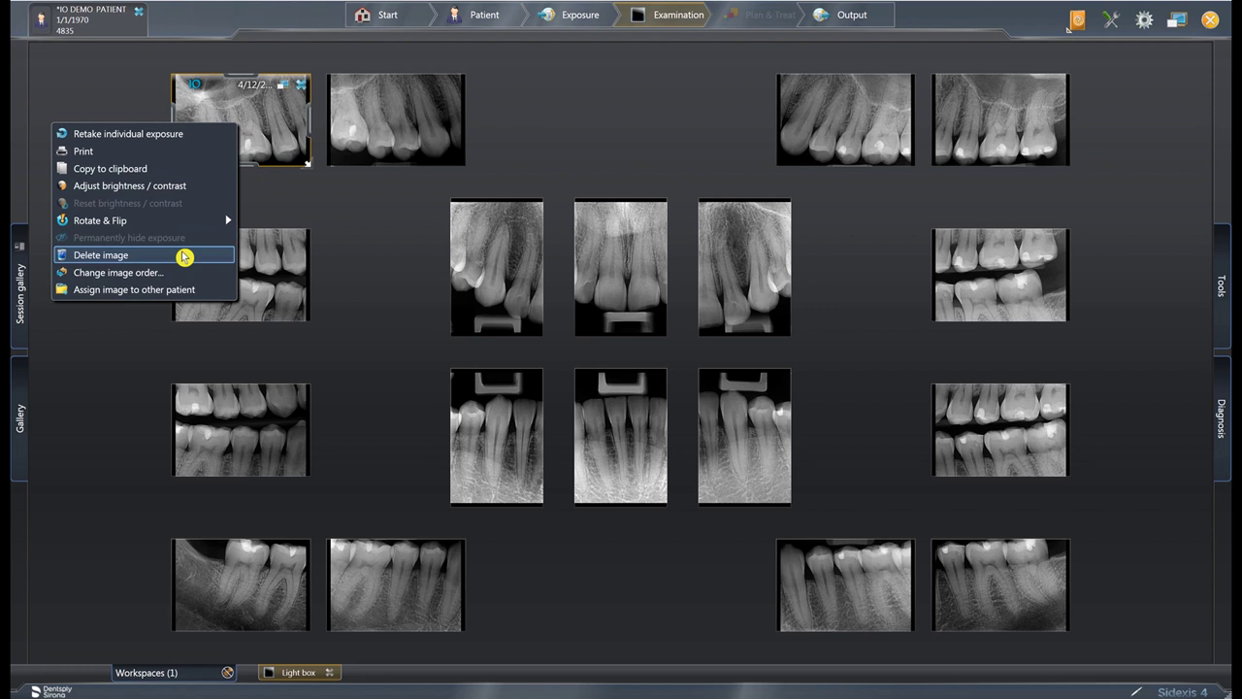
click(165, 141)
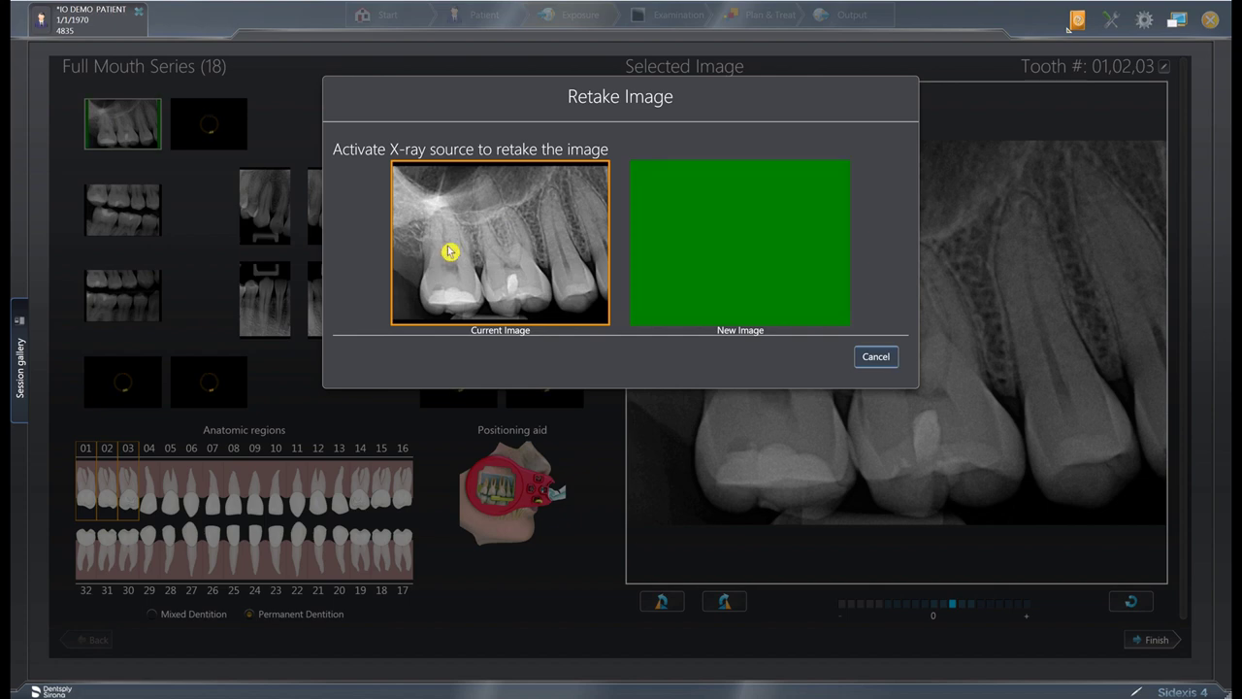
click(893, 368)
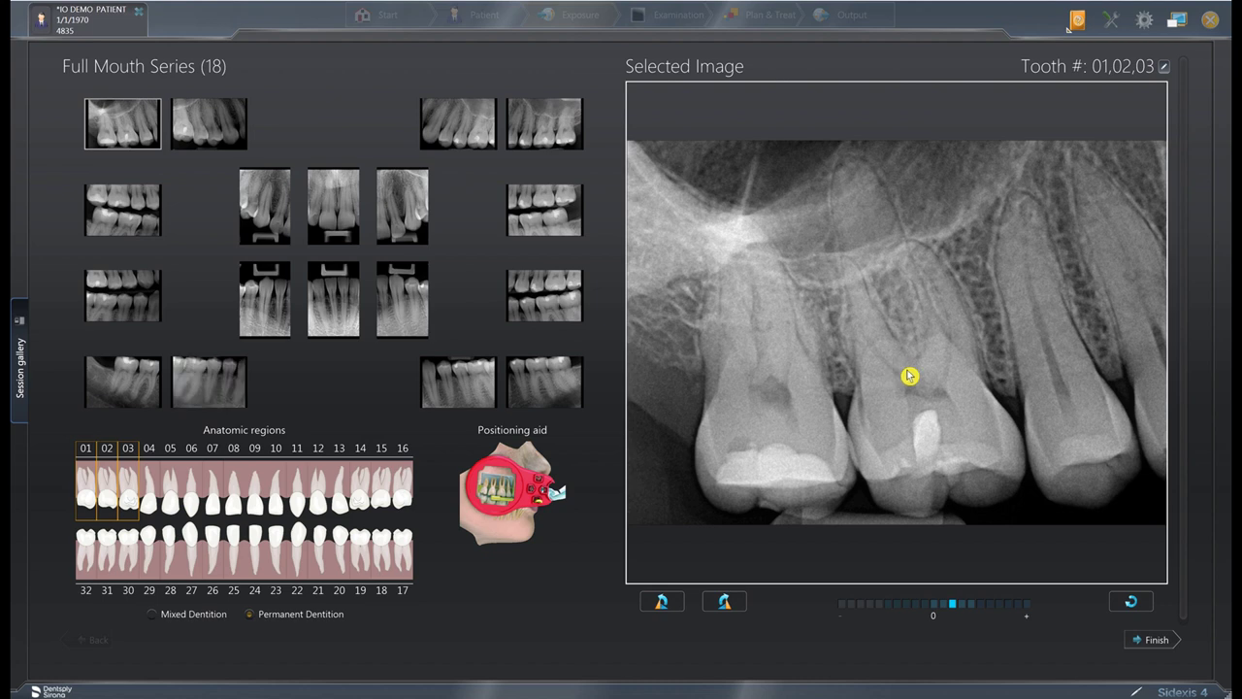
click(1155, 643)
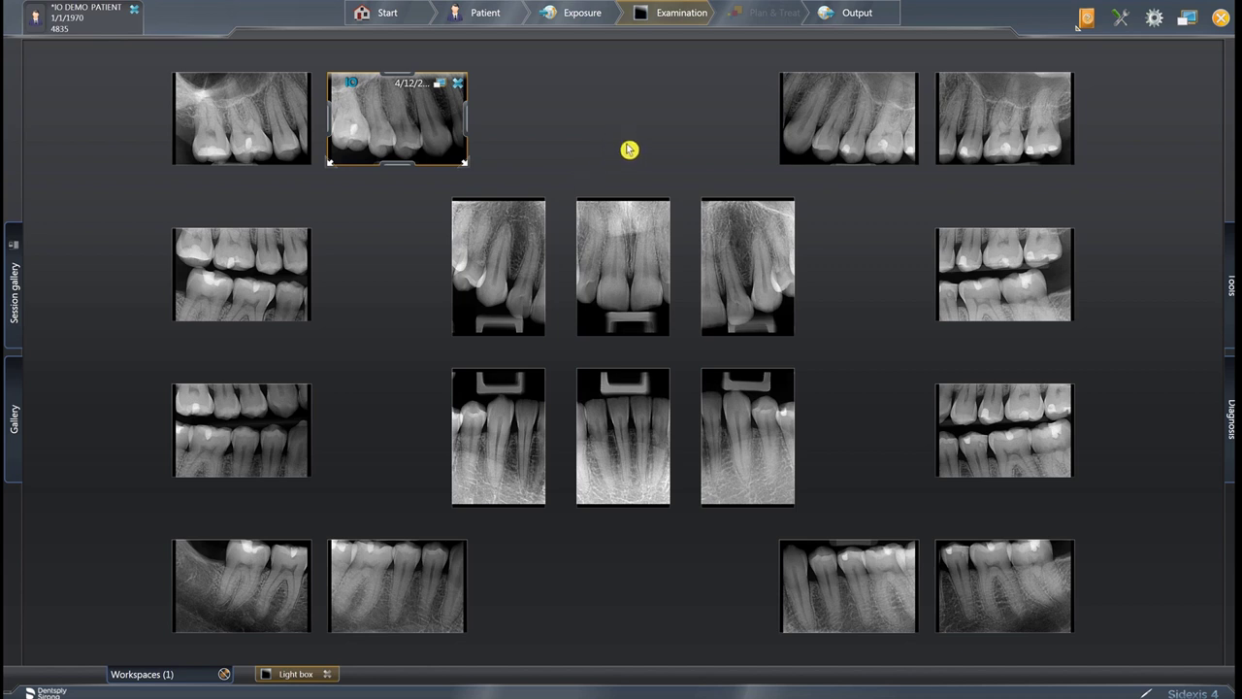
Step: Enlarge the first upper molar image to full view and return to the normal view
drag(404, 139, 257, 127)
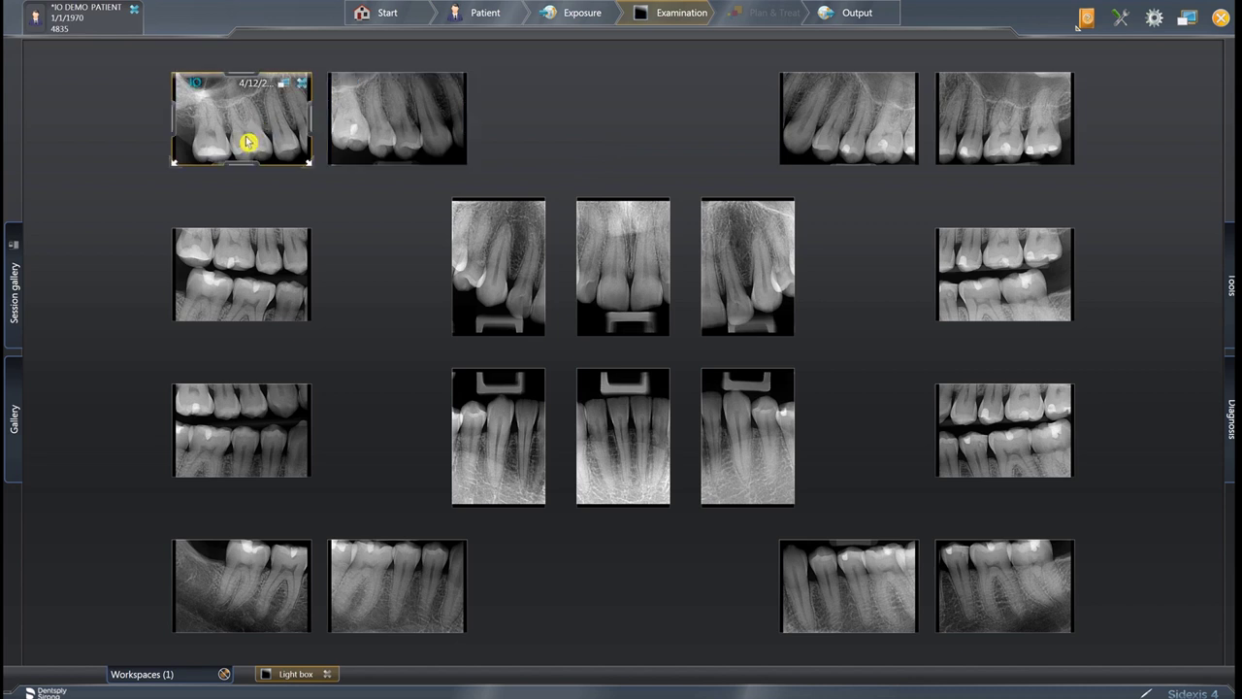
click(284, 86)
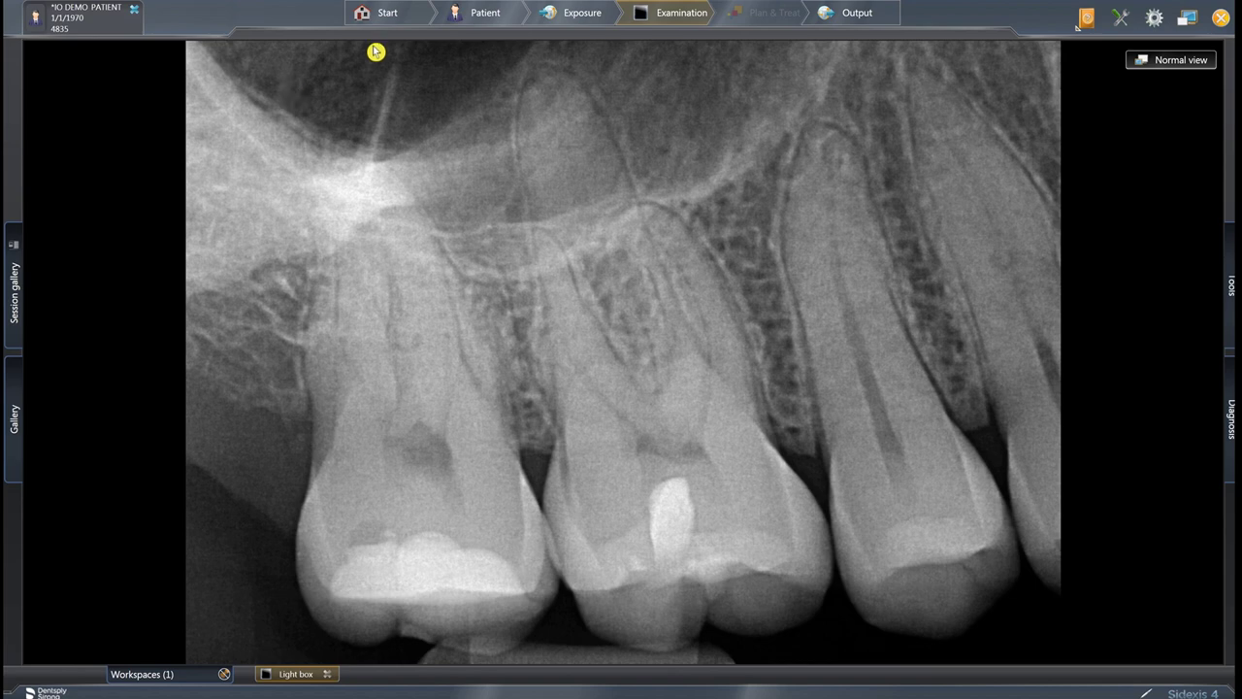
click(1164, 64)
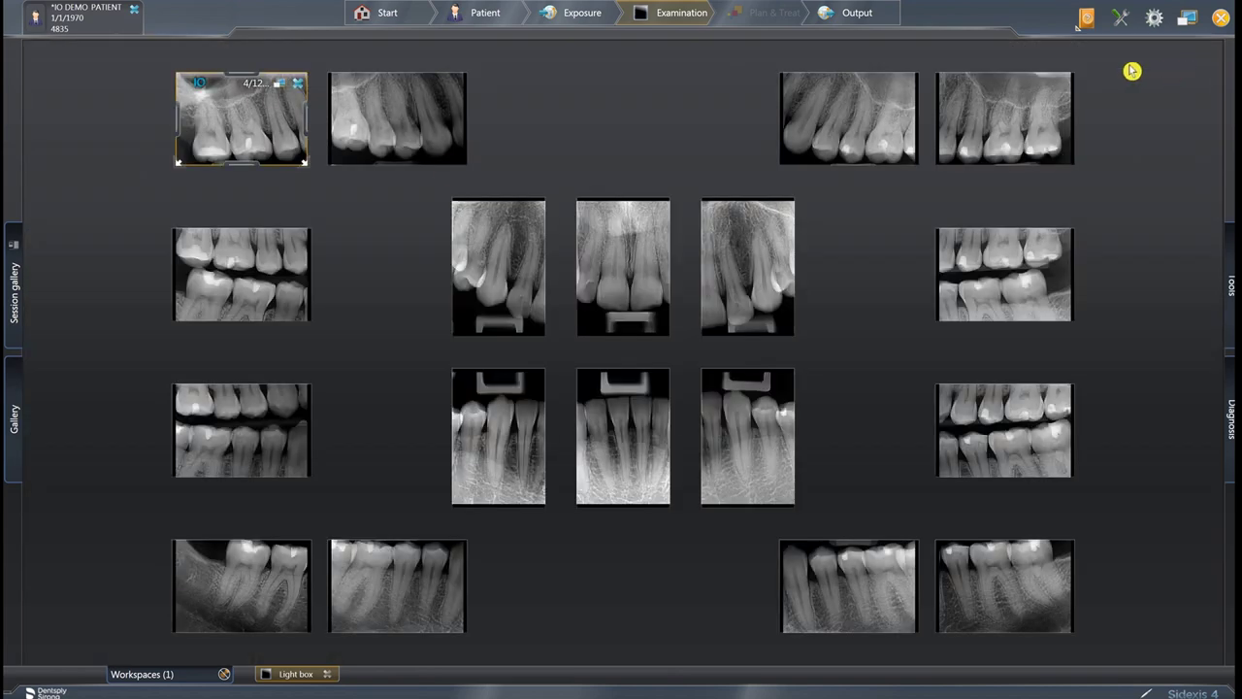
Step: Examine the full mouth series images one by one in full view, starting with the first upper molar image, and return to the light box
double_click(296, 155)
double_click(305, 164)
double_click(300, 161)
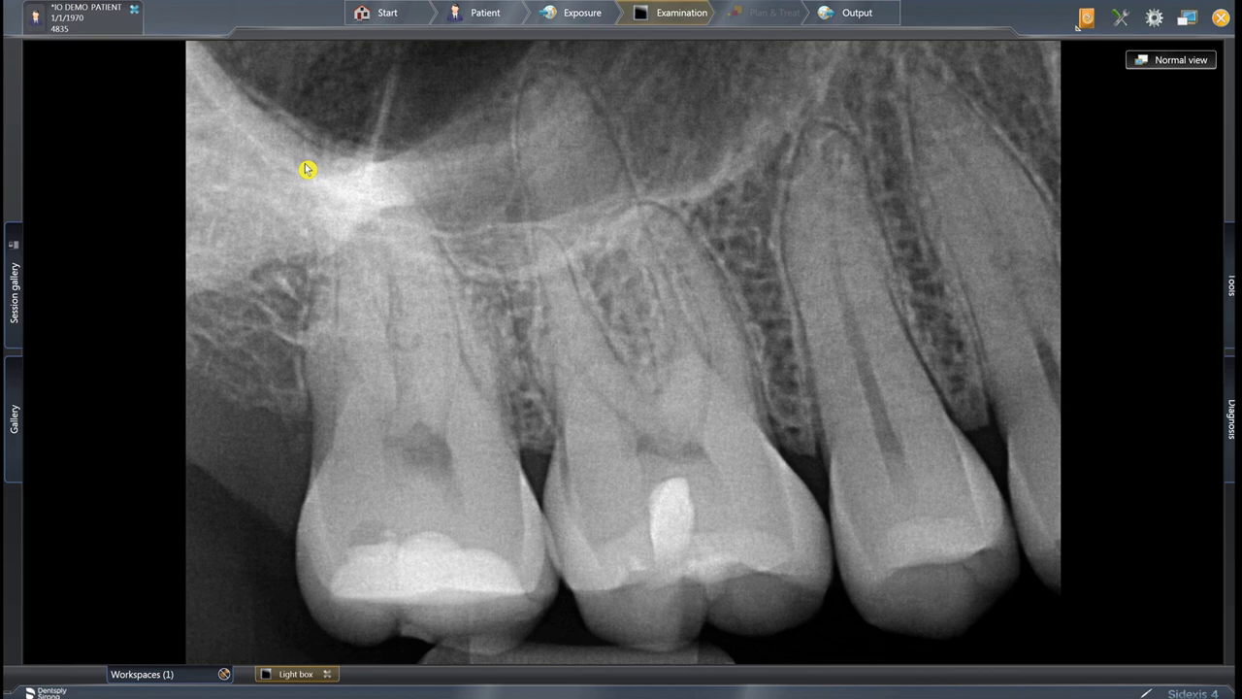
key(Right)
key(Right)
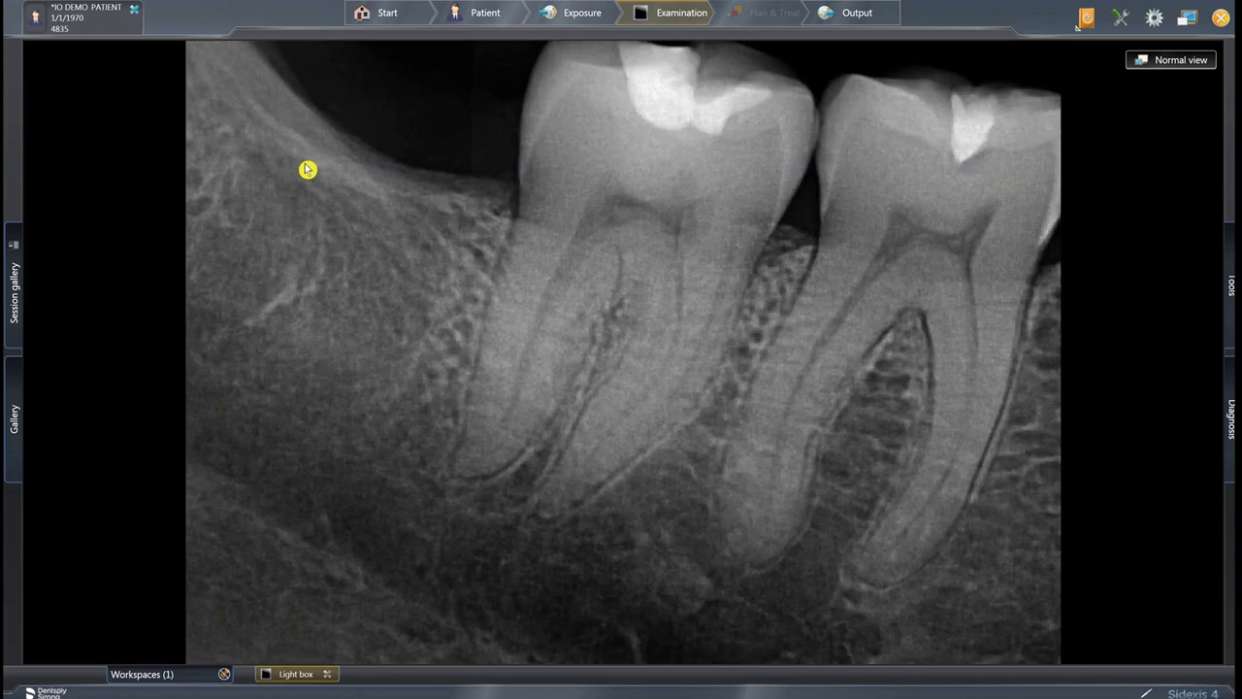
key(Right)
key(Right)
key(Right)
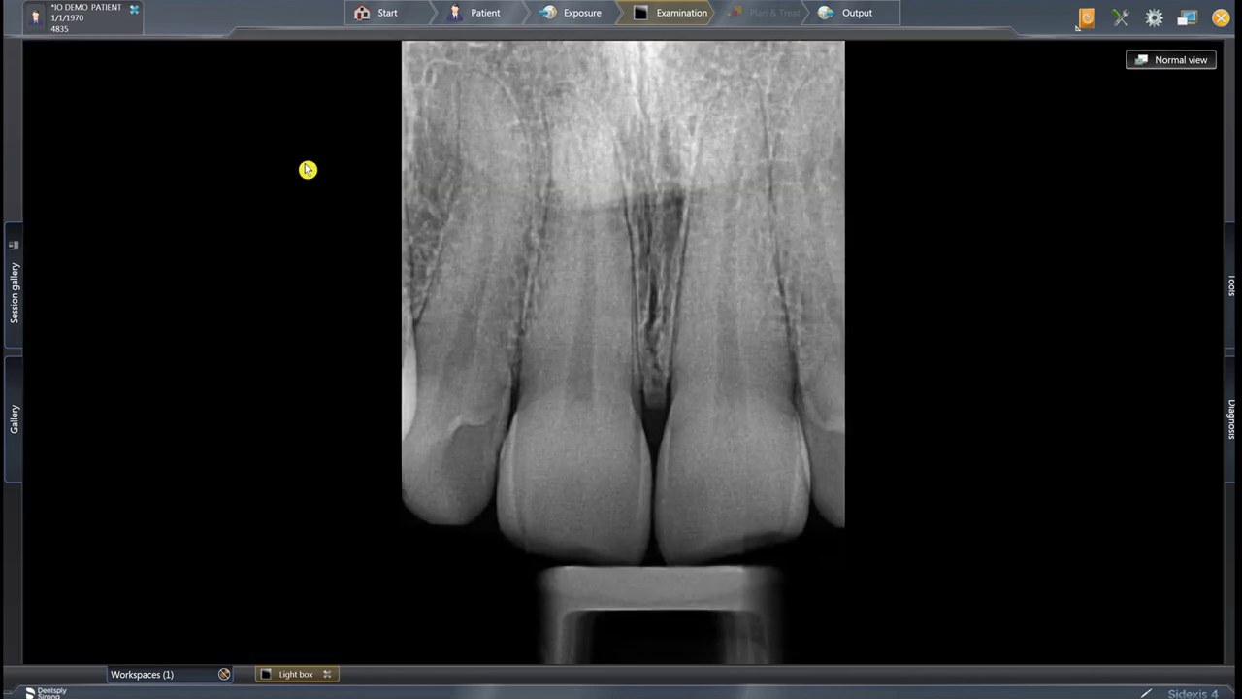
key(Right)
key(Right)
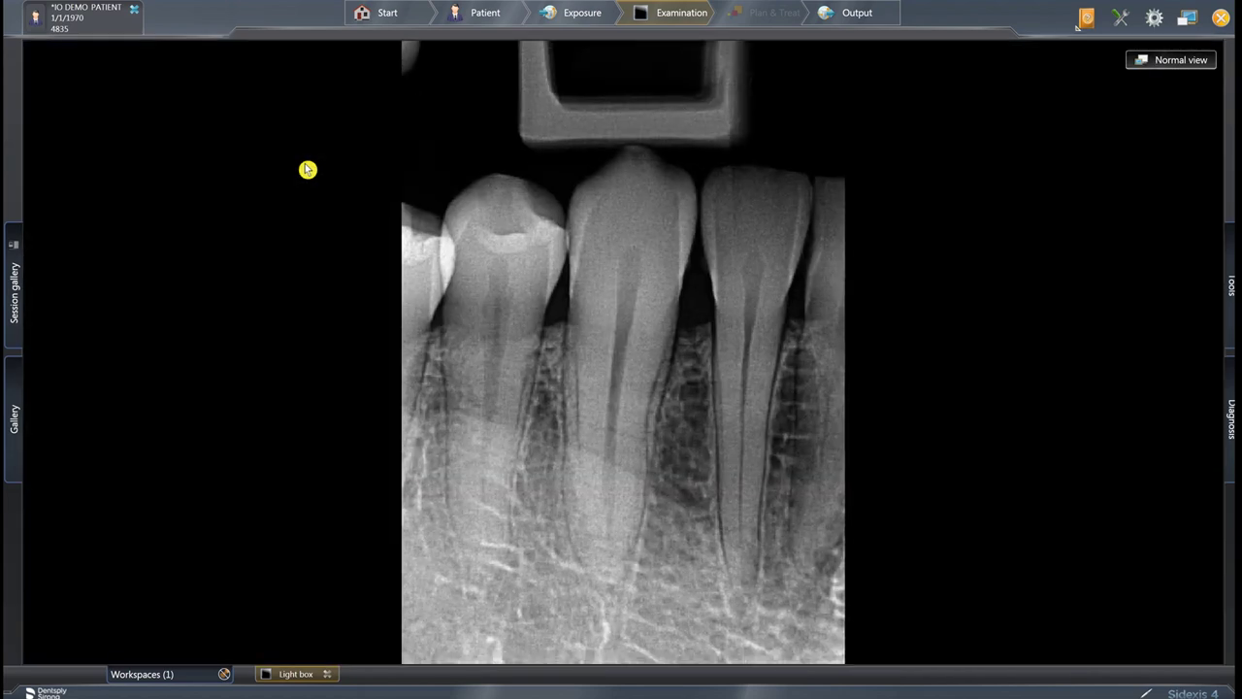
key(Right)
key(Right)
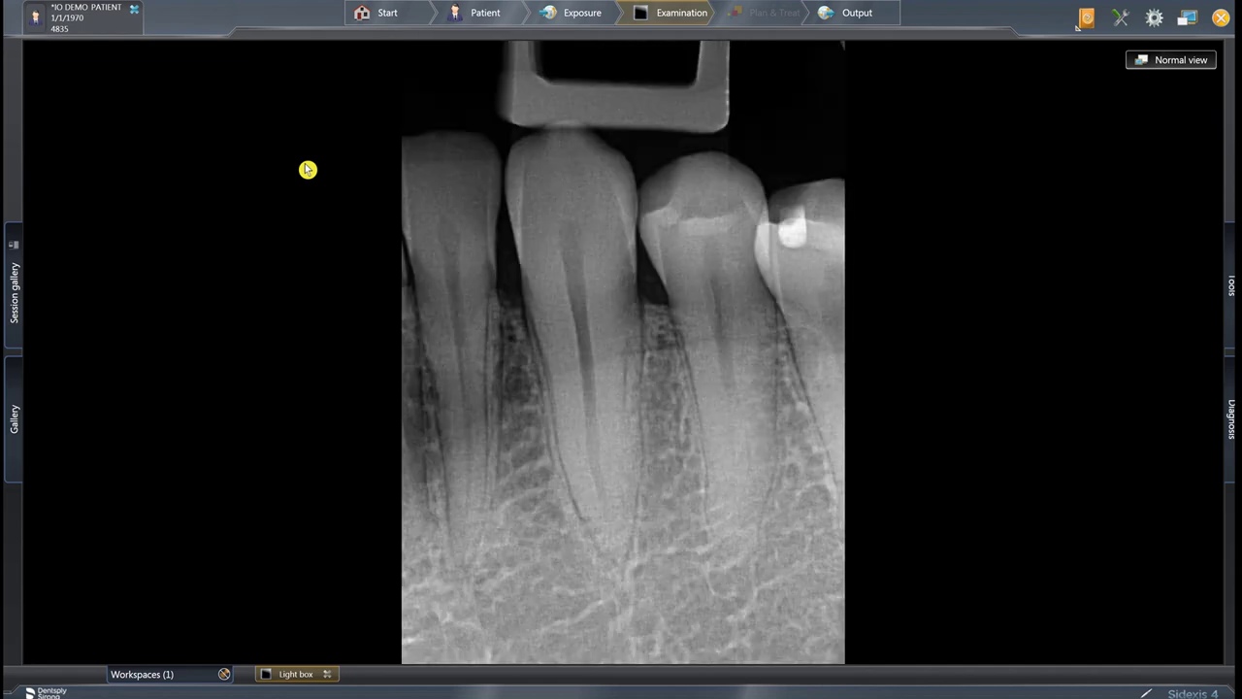
key(Right)
key(Right)
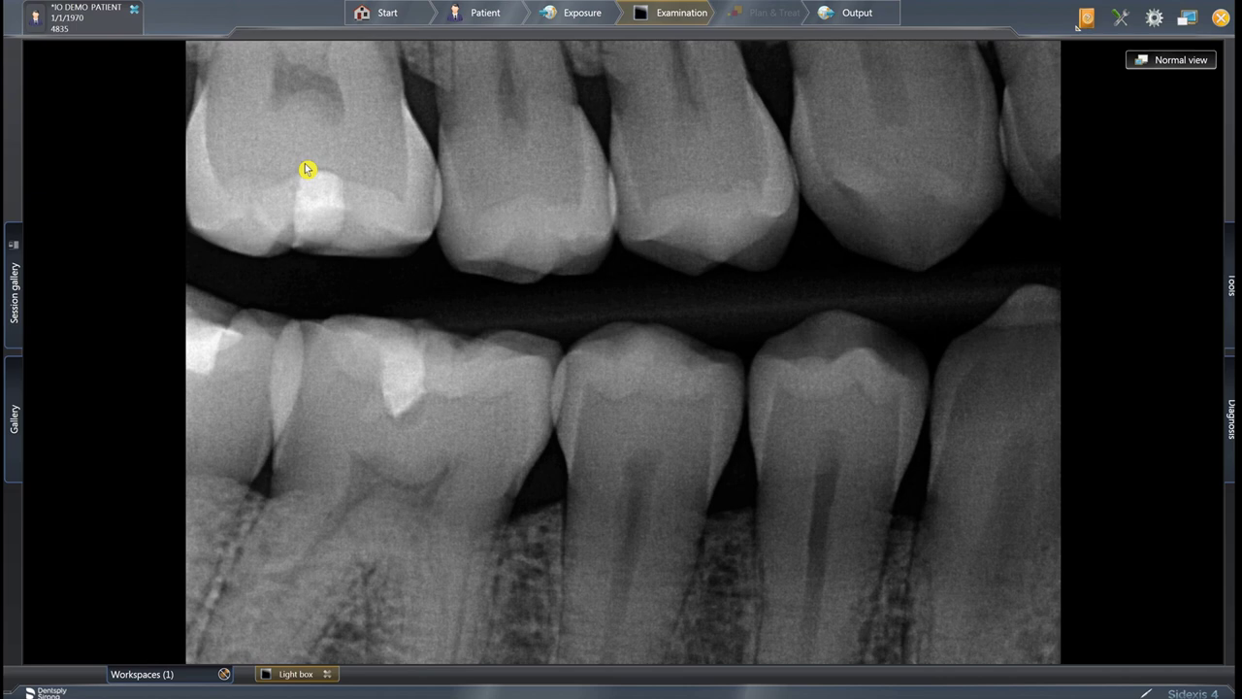
key(Right)
key(Right)
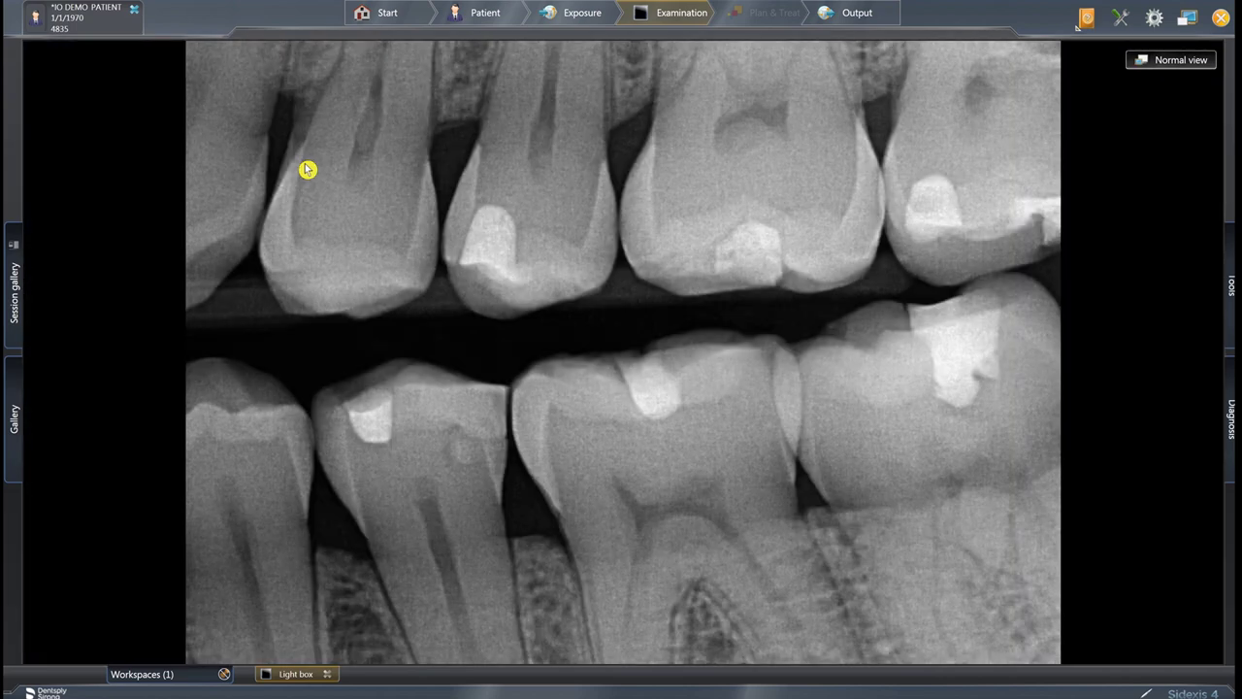
key(Right)
key(Right)
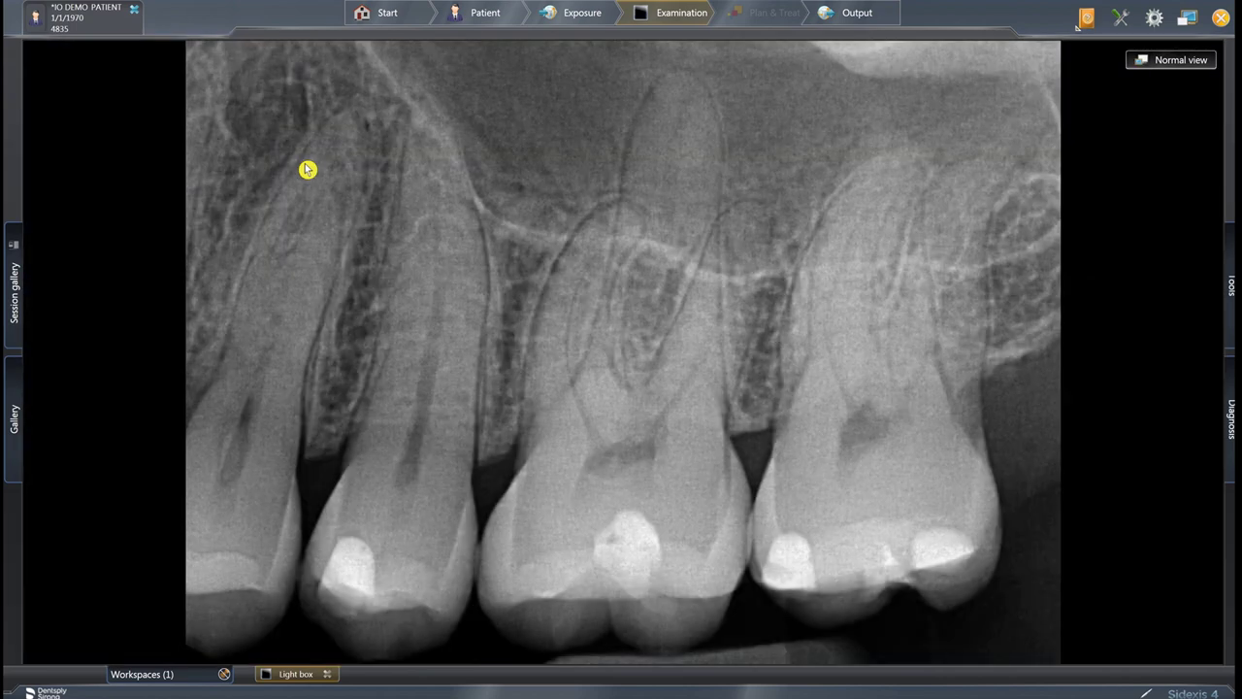
key(Escape)
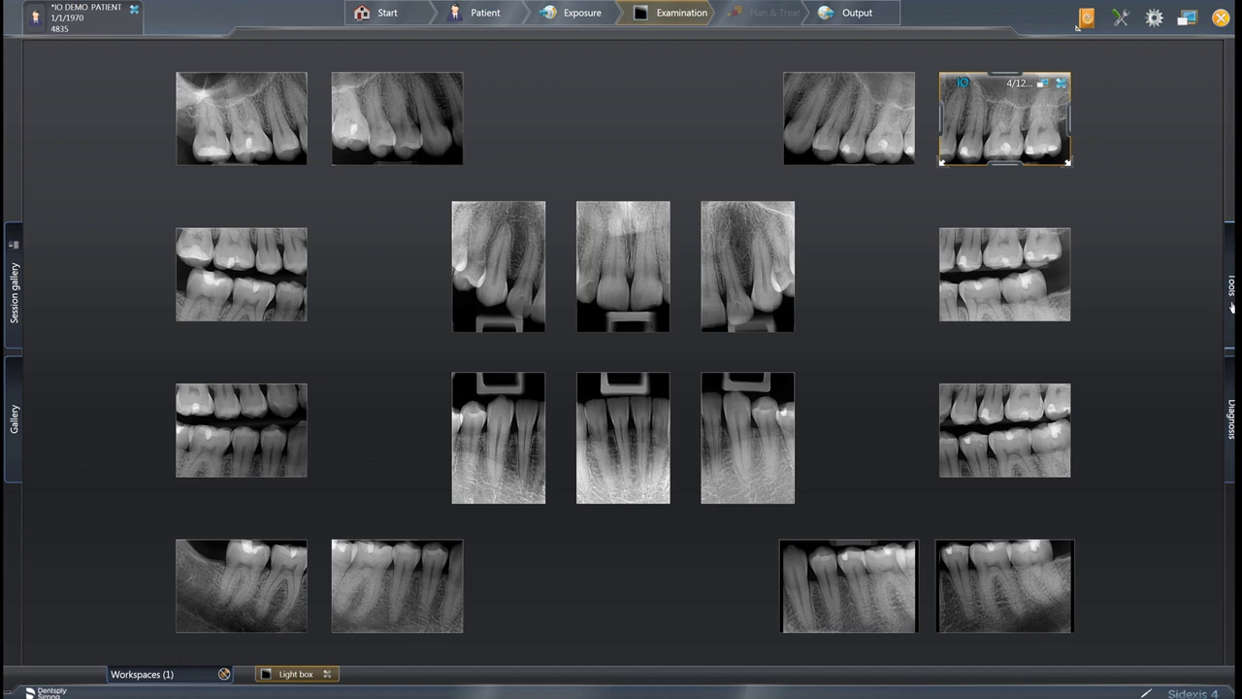
Step: Keep the tools area permanently open beside the light box and enlarge the bitewing of teeth 03, 02, 01, 30, 31 and 32
click(1231, 307)
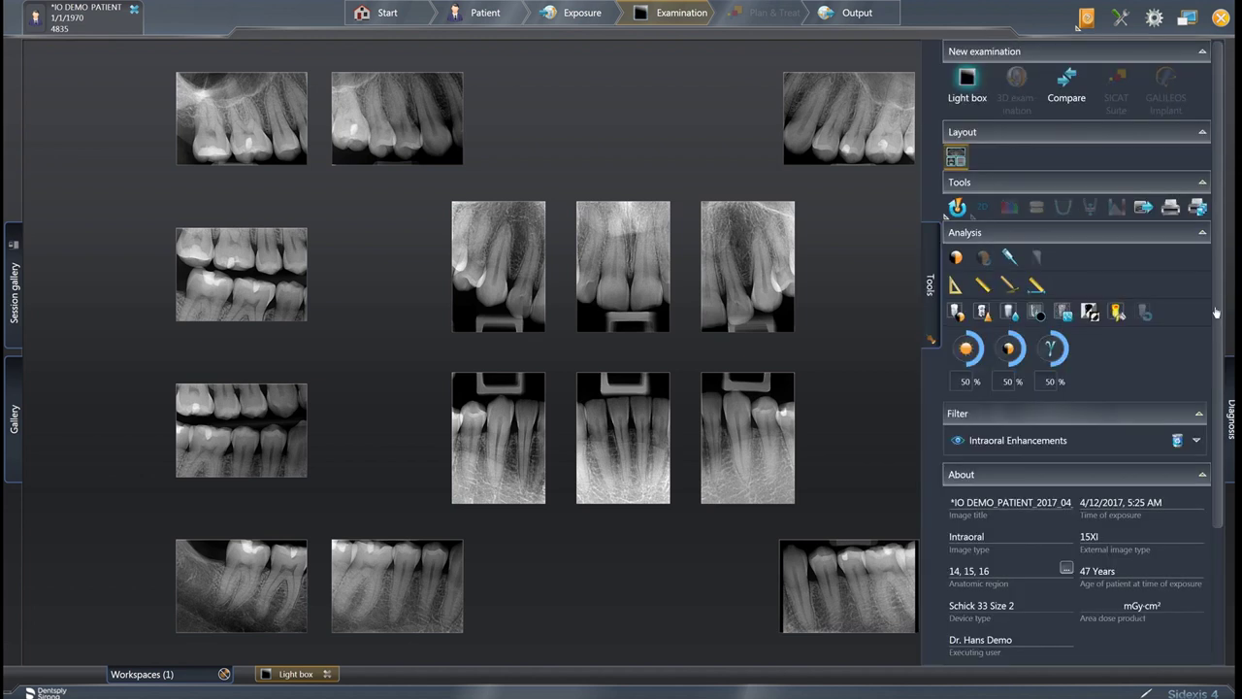
click(932, 342)
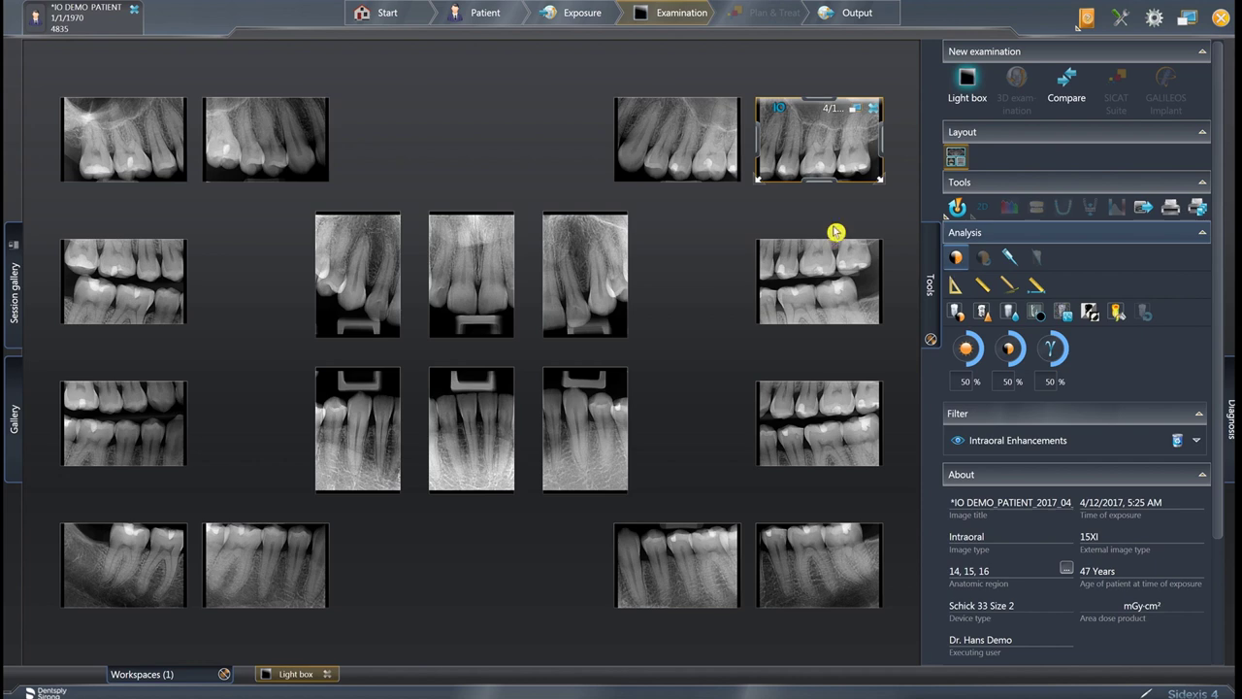
click(160, 296)
double_click(160, 294)
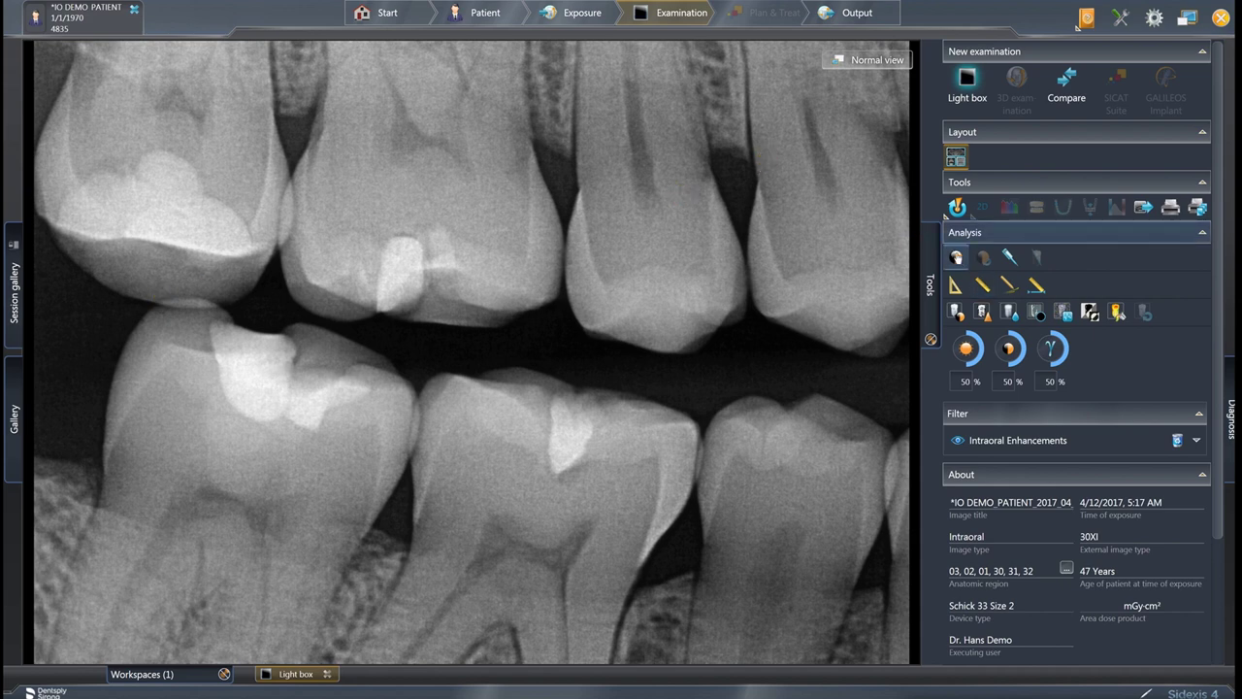
Step: Adjust the enlarged bitewing to about 63% brightness and 51% contrast directly on the image
click(956, 256)
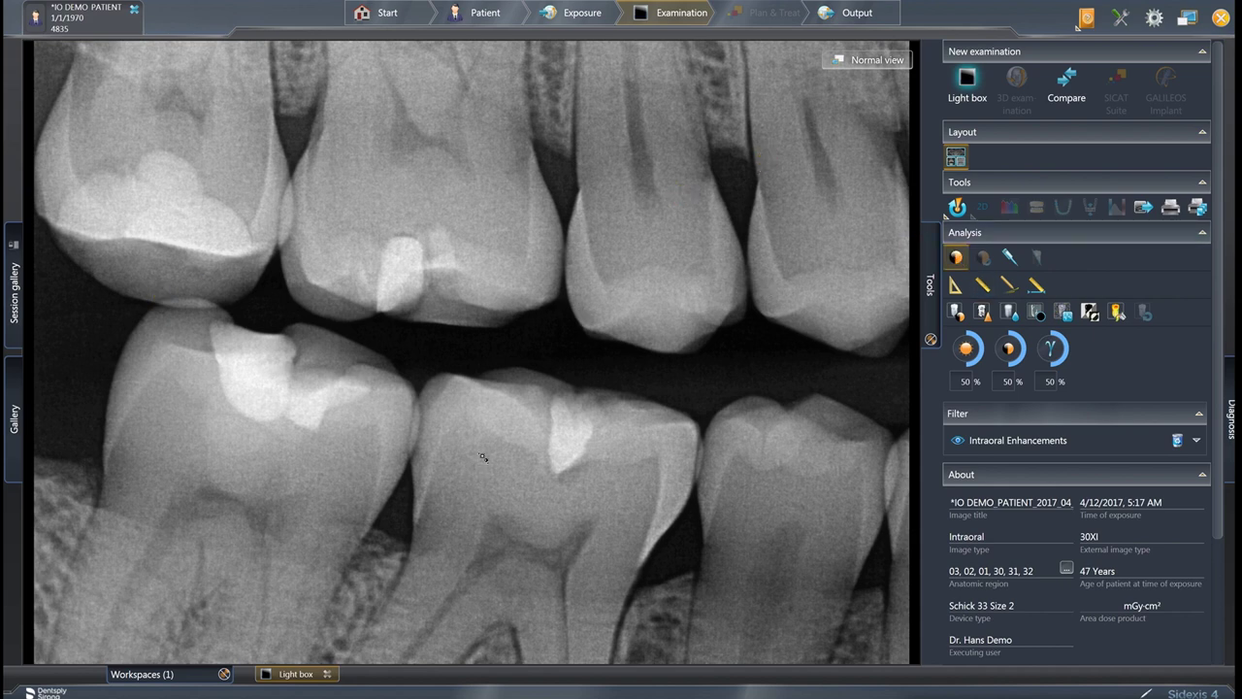
drag(483, 457, 491, 355)
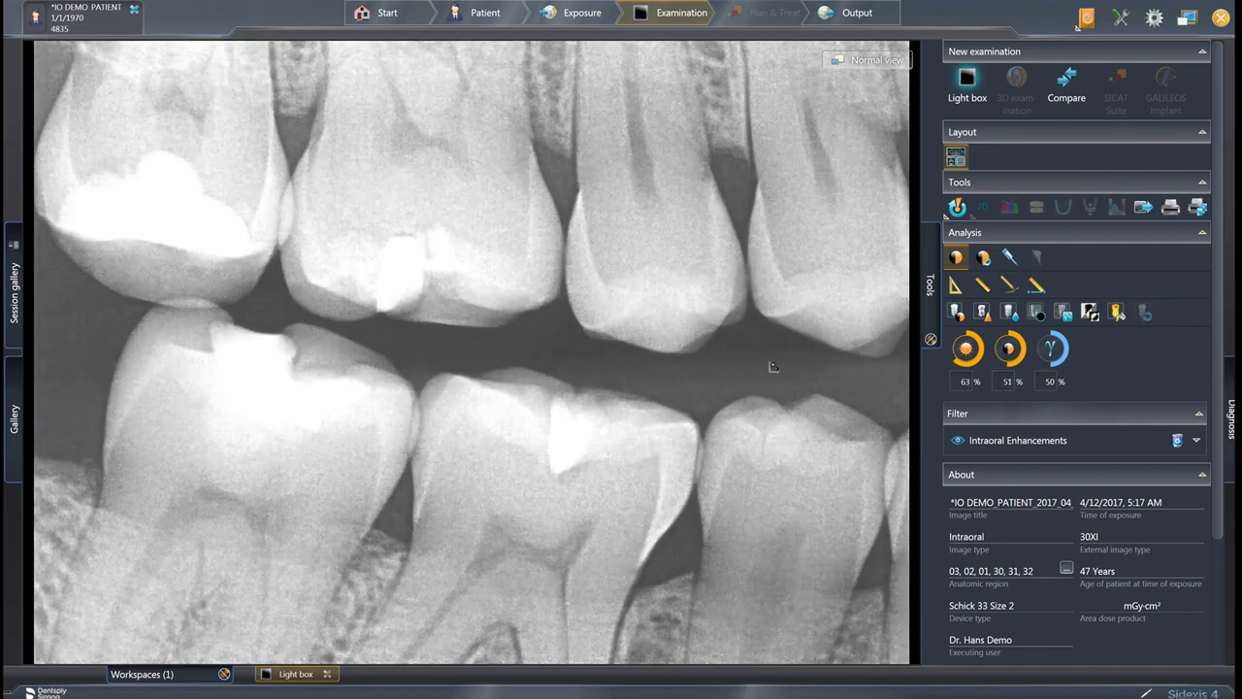
click(974, 366)
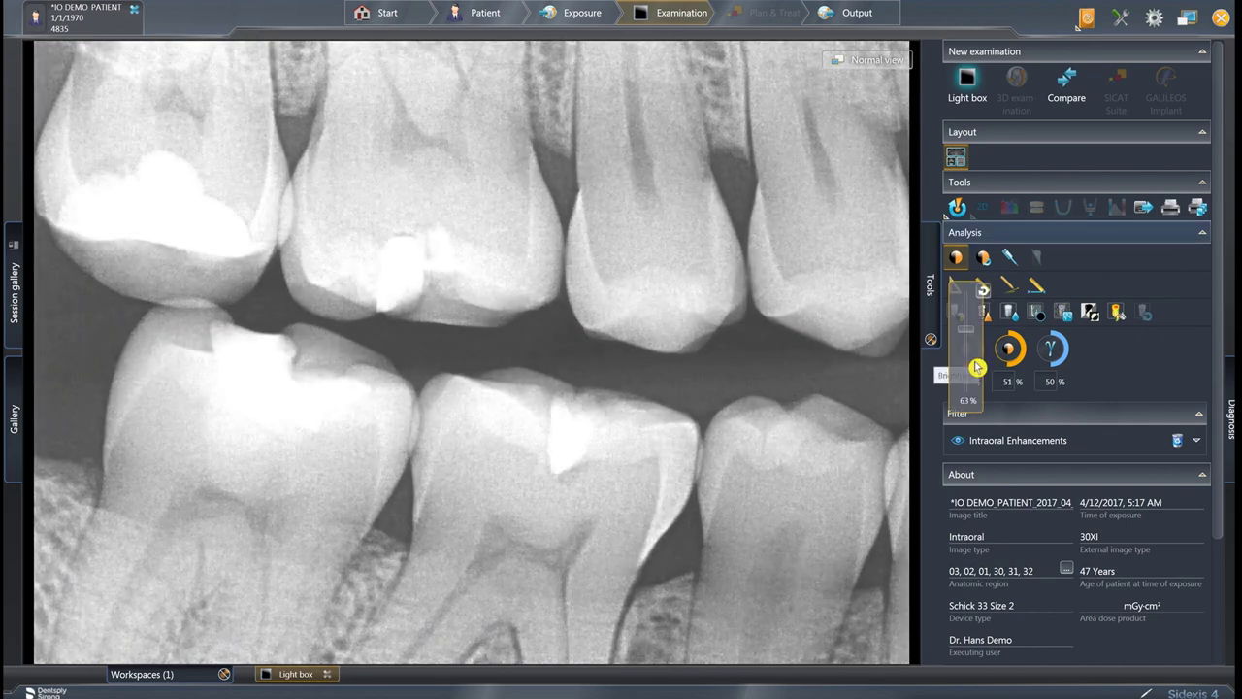
click(1010, 352)
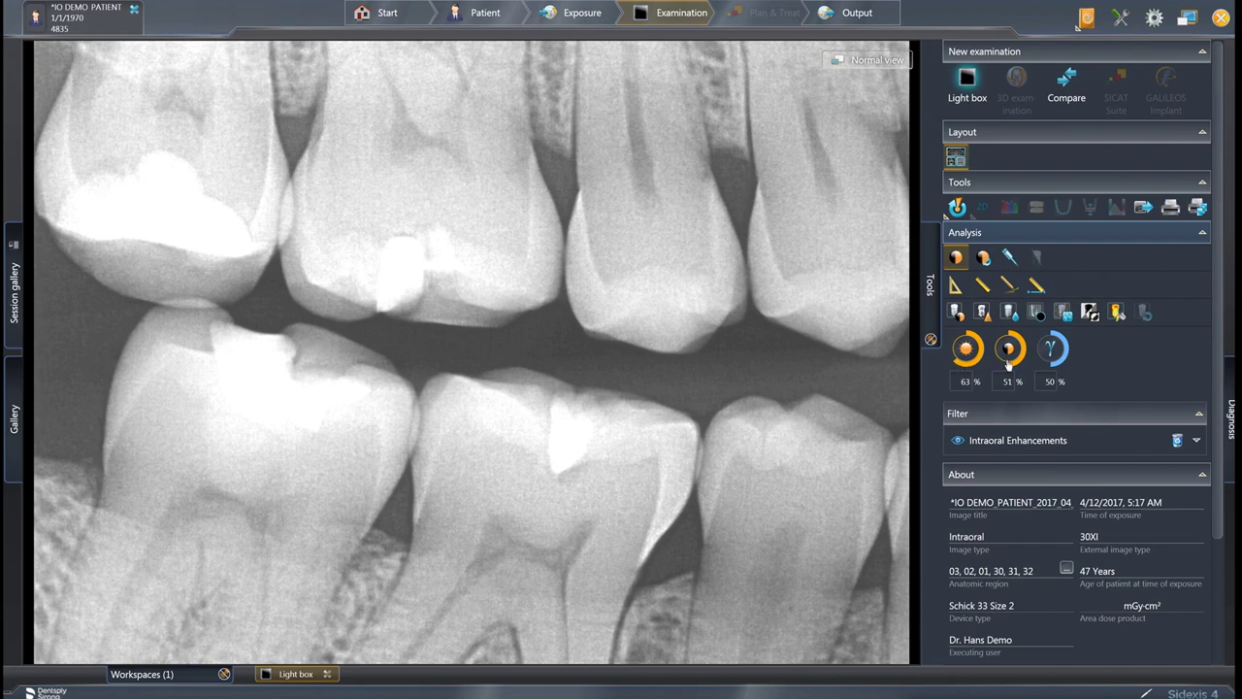
Step: Try 53% brightness with 64% contrast on the bitewing, reset it, try 52% with 44%, and reset it again
drag(424, 405, 536, 490)
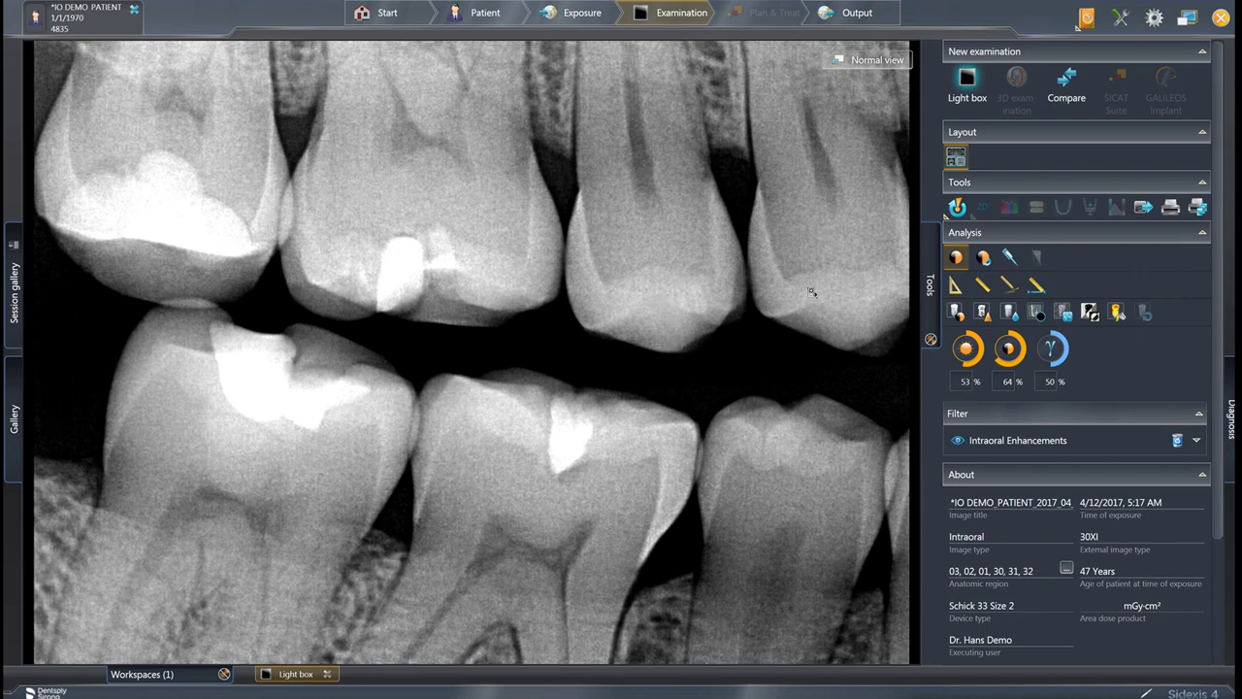
click(985, 258)
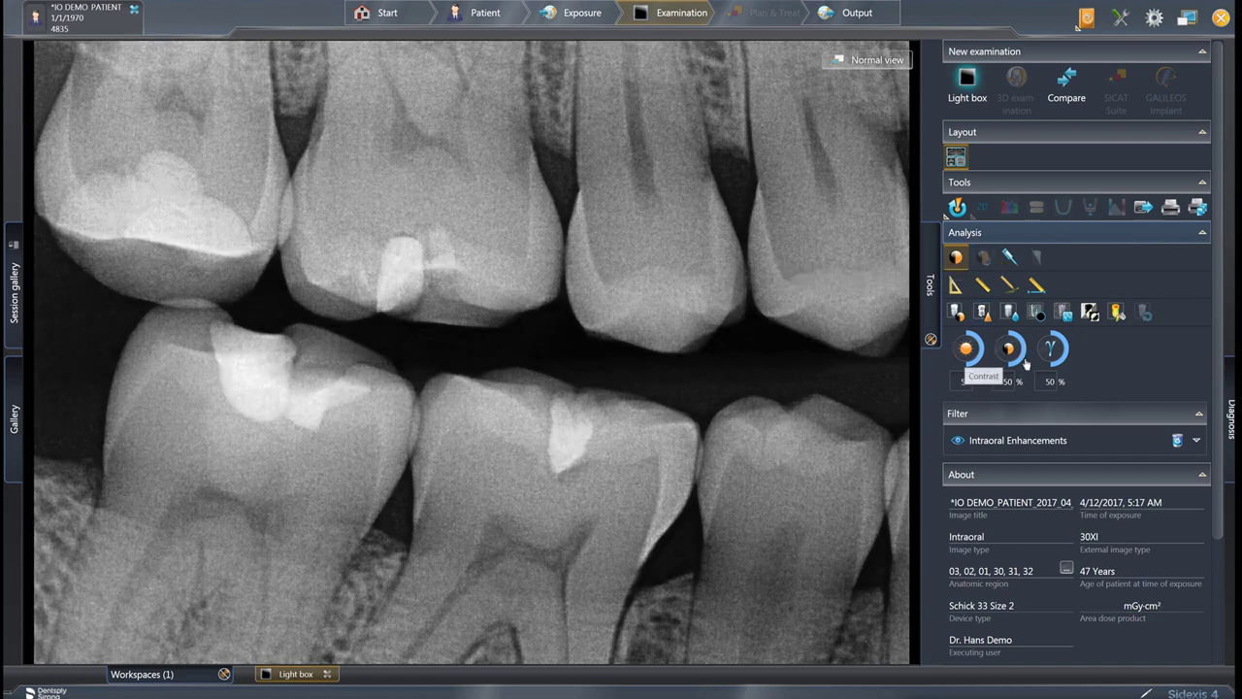
drag(617, 281, 565, 261)
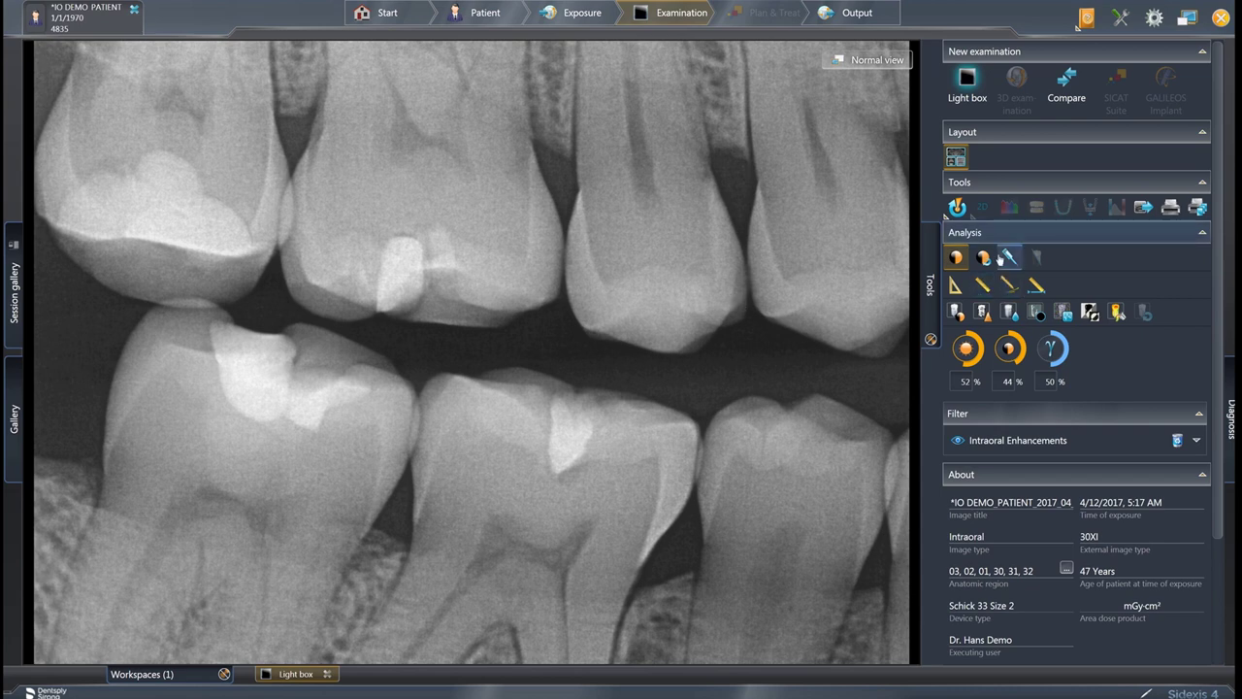
click(992, 262)
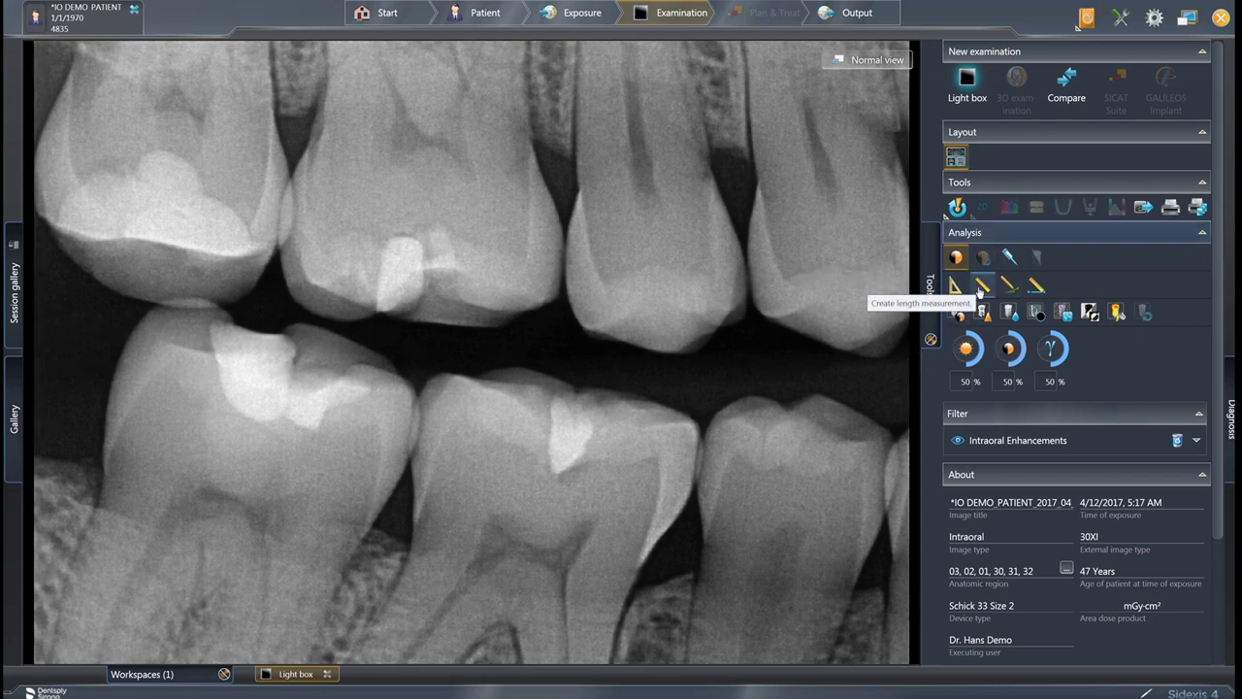
Step: Draw a multi-point length measurement about 34 mm long on the bitewing, from the upper premolar crown to the filling in the rearmost lower molar
click(980, 293)
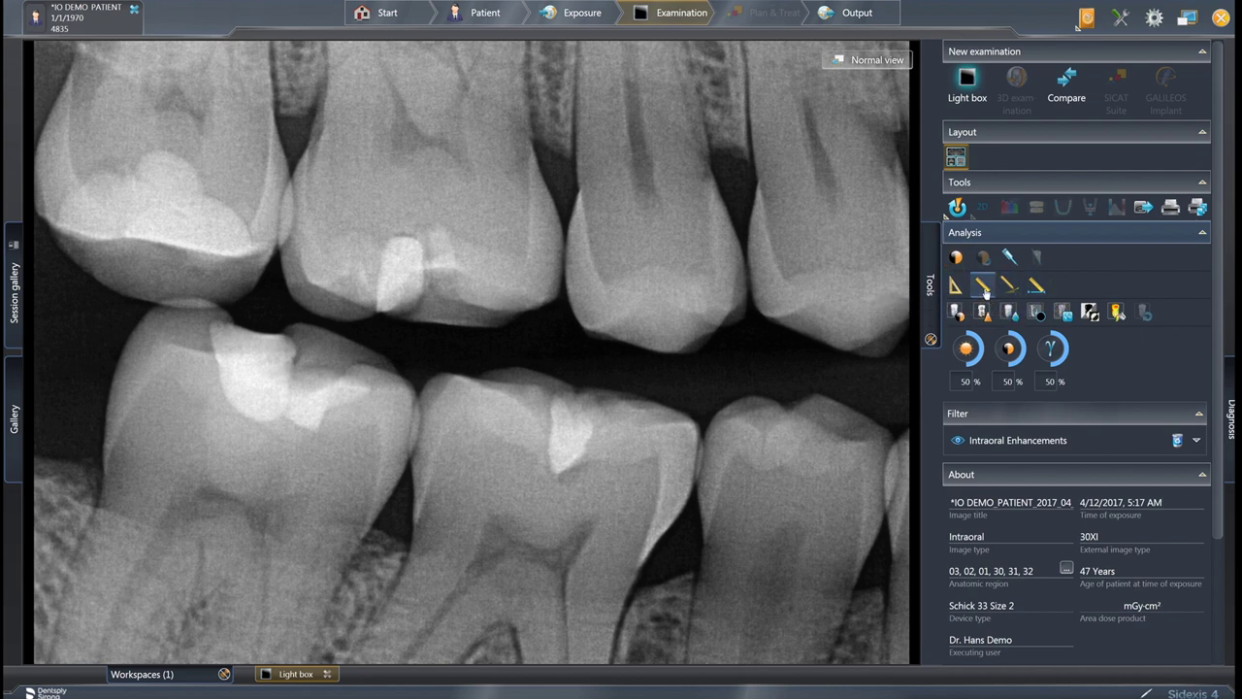
click(983, 287)
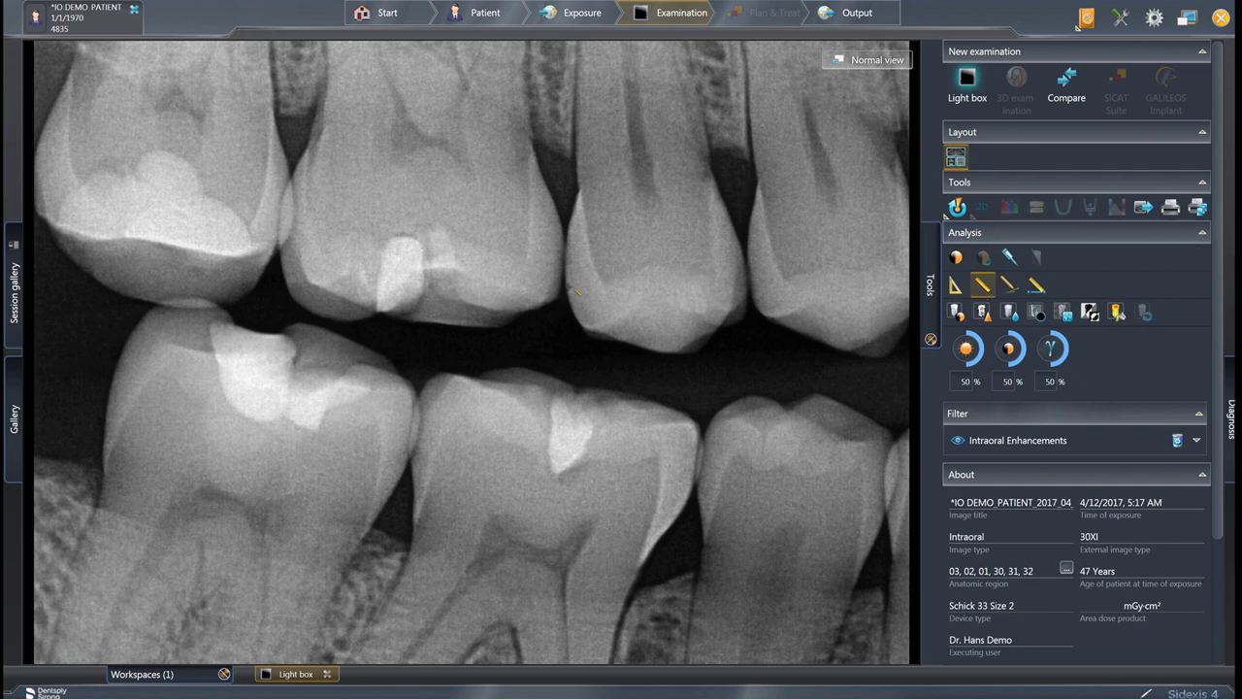
drag(575, 289, 743, 281)
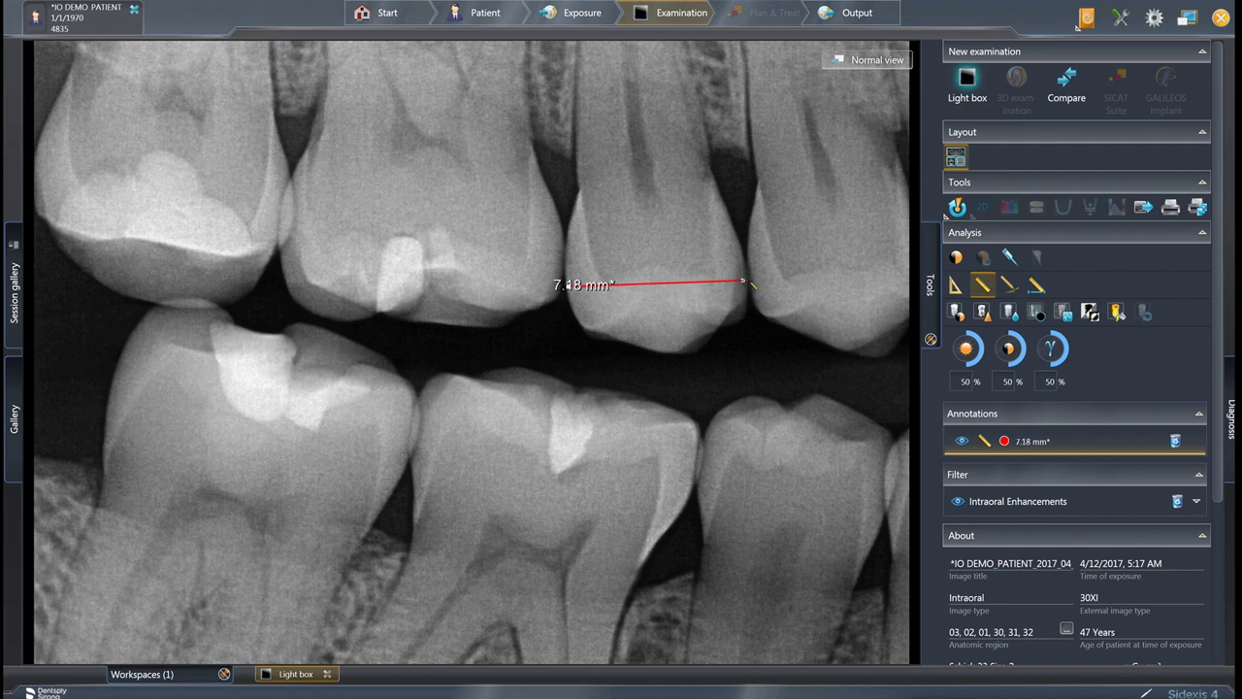
click(744, 282)
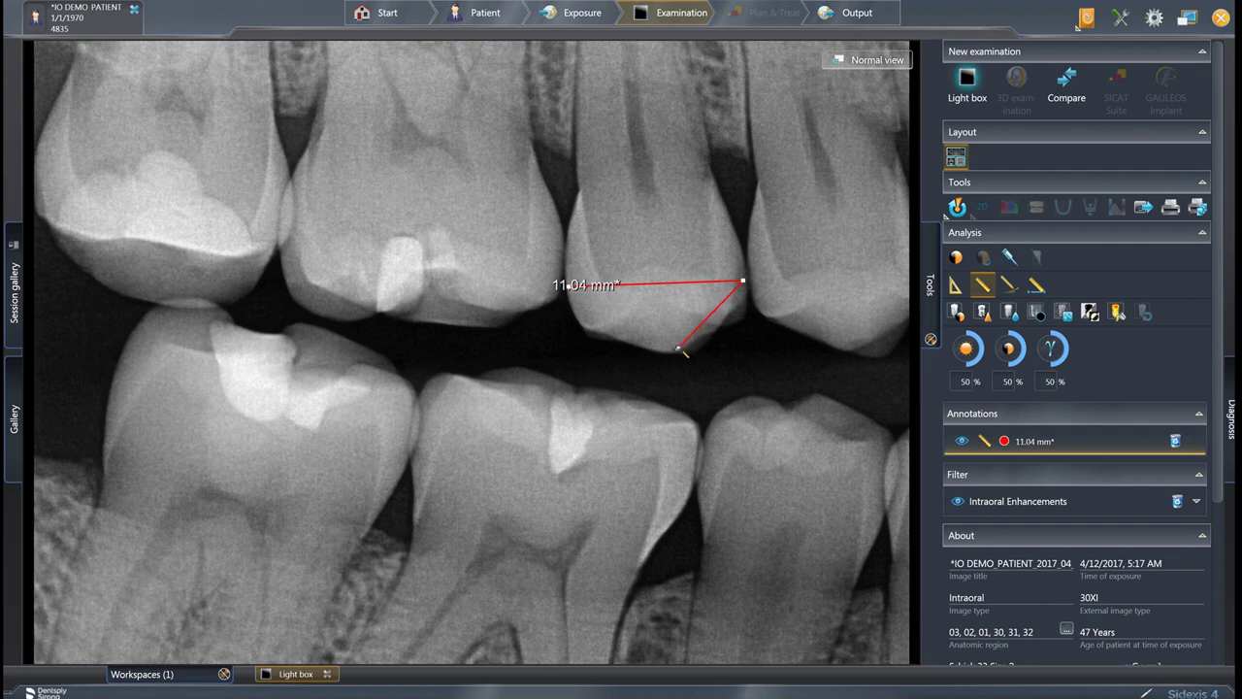
click(648, 415)
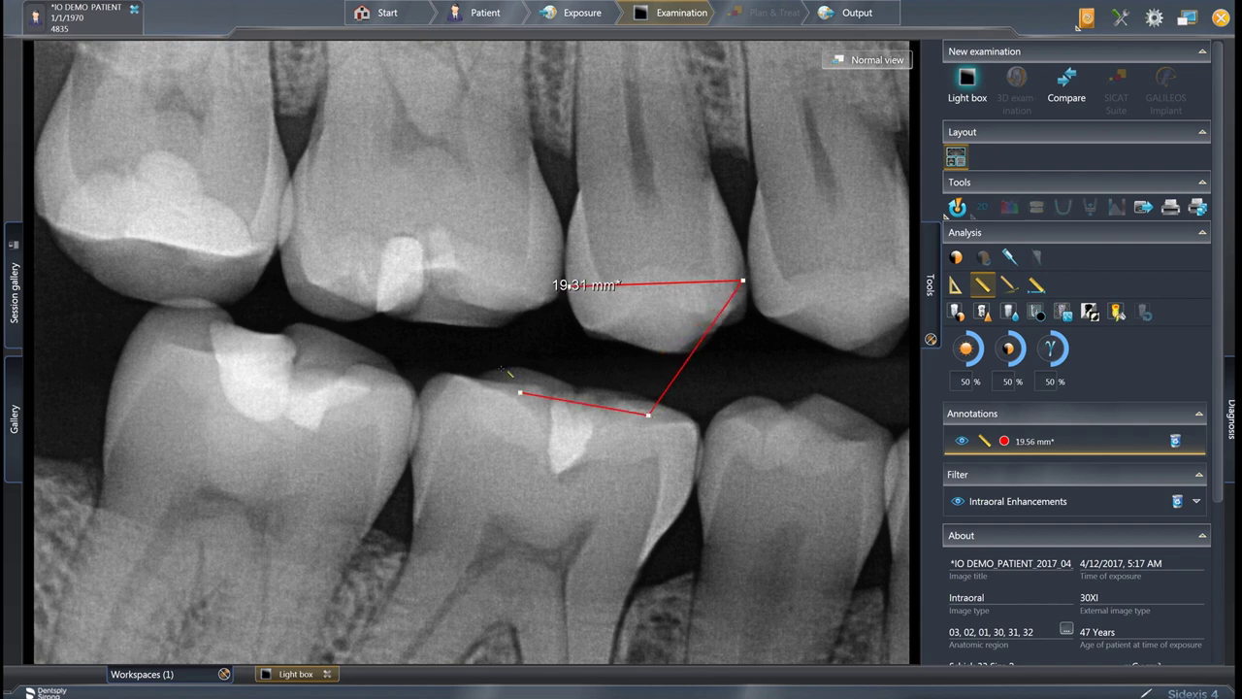
click(457, 242)
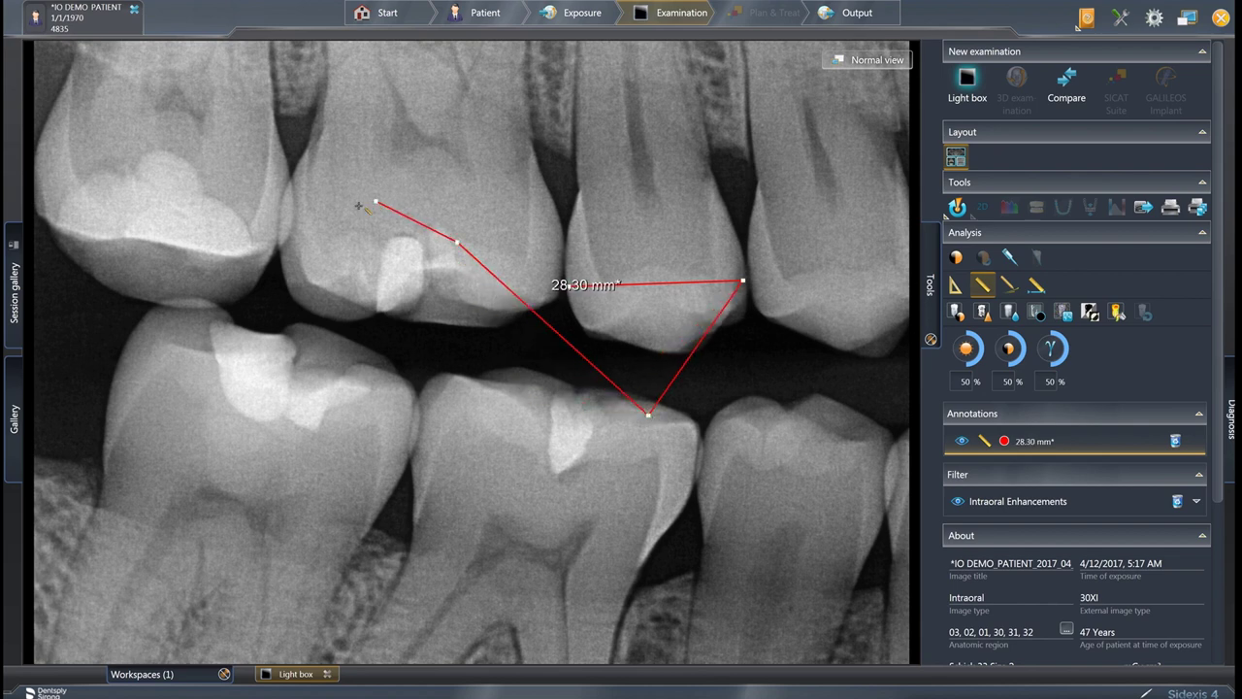
double_click(281, 301)
double_click(258, 355)
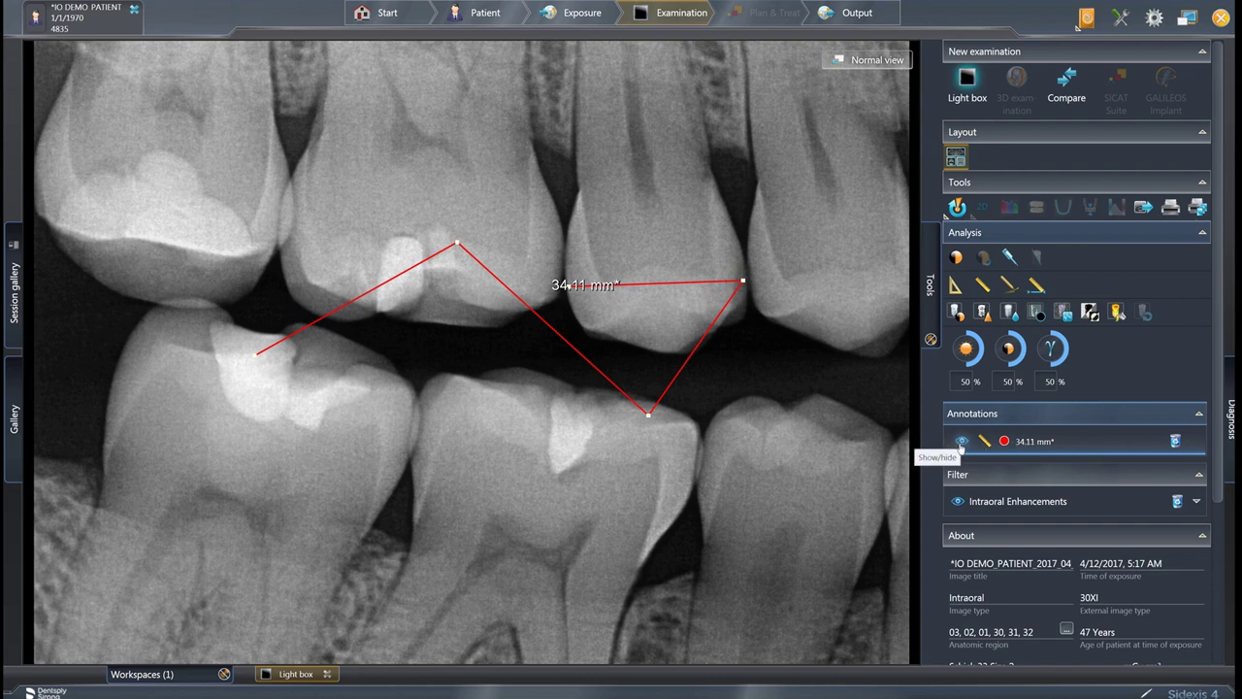
Step: Hide the length measurement, show it again, and delete it from the annotations
click(961, 441)
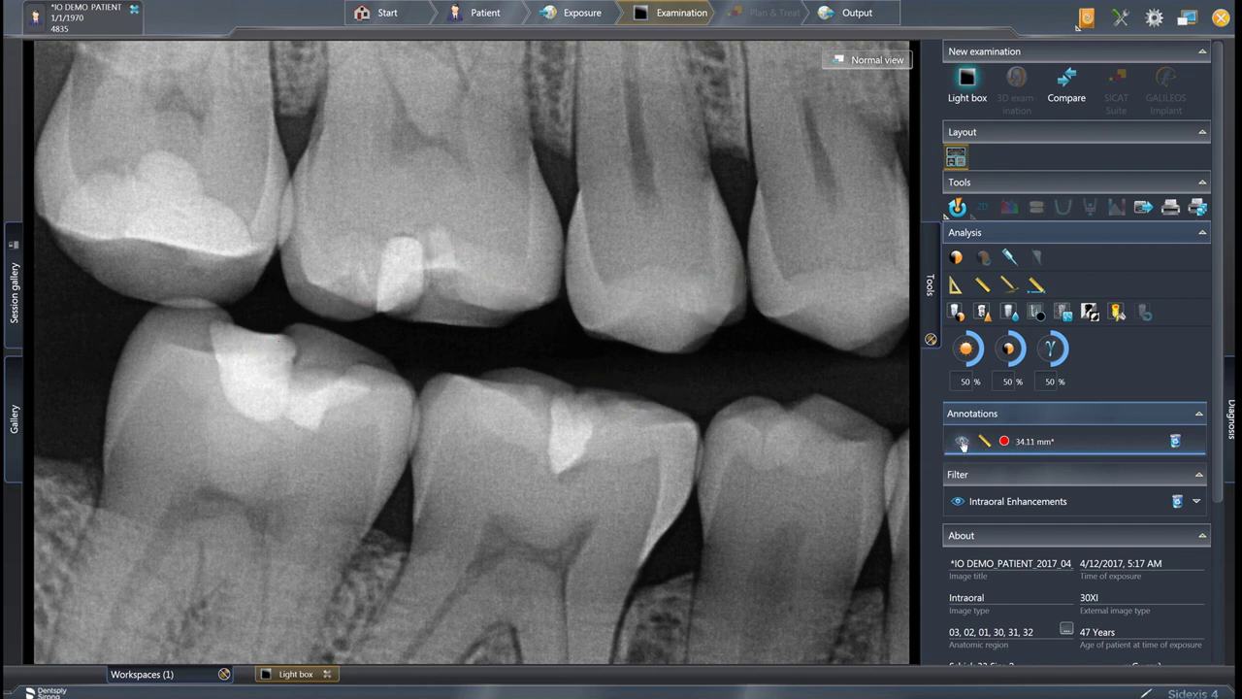
click(962, 442)
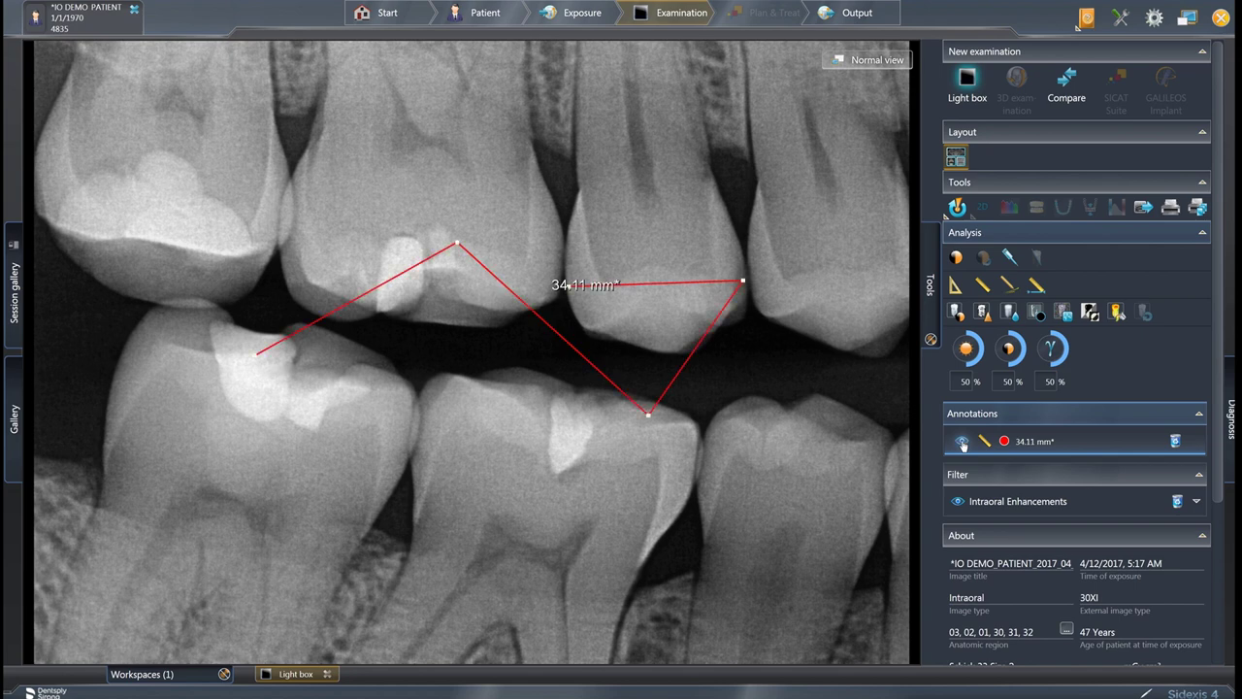
click(1173, 443)
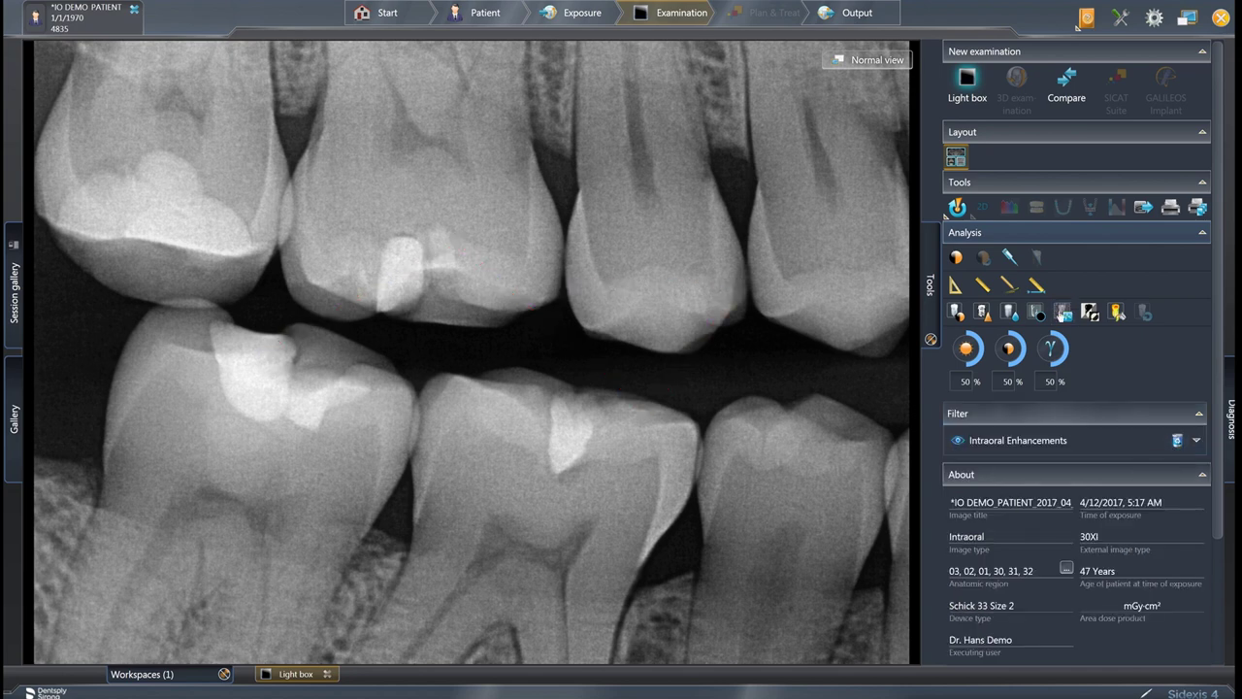
Step: Set the task of the bitewing's Intraoral Enhancements filter to Restorative, and change it to Periodontic
click(1031, 444)
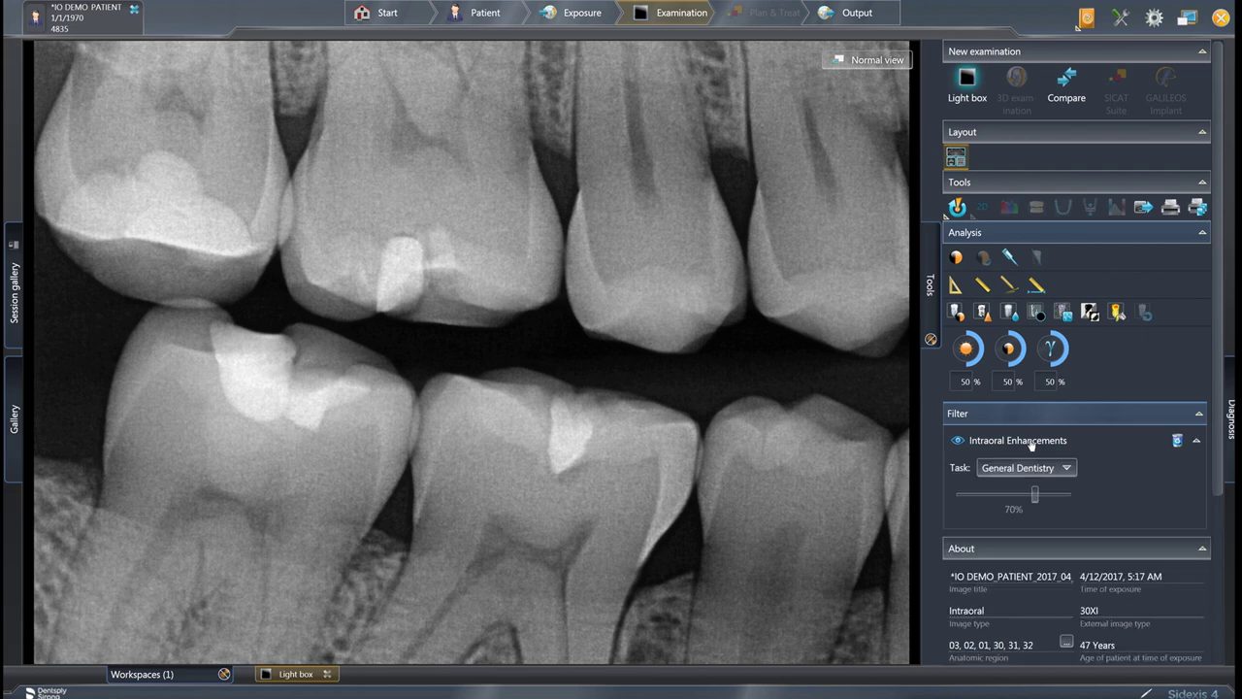
click(1021, 470)
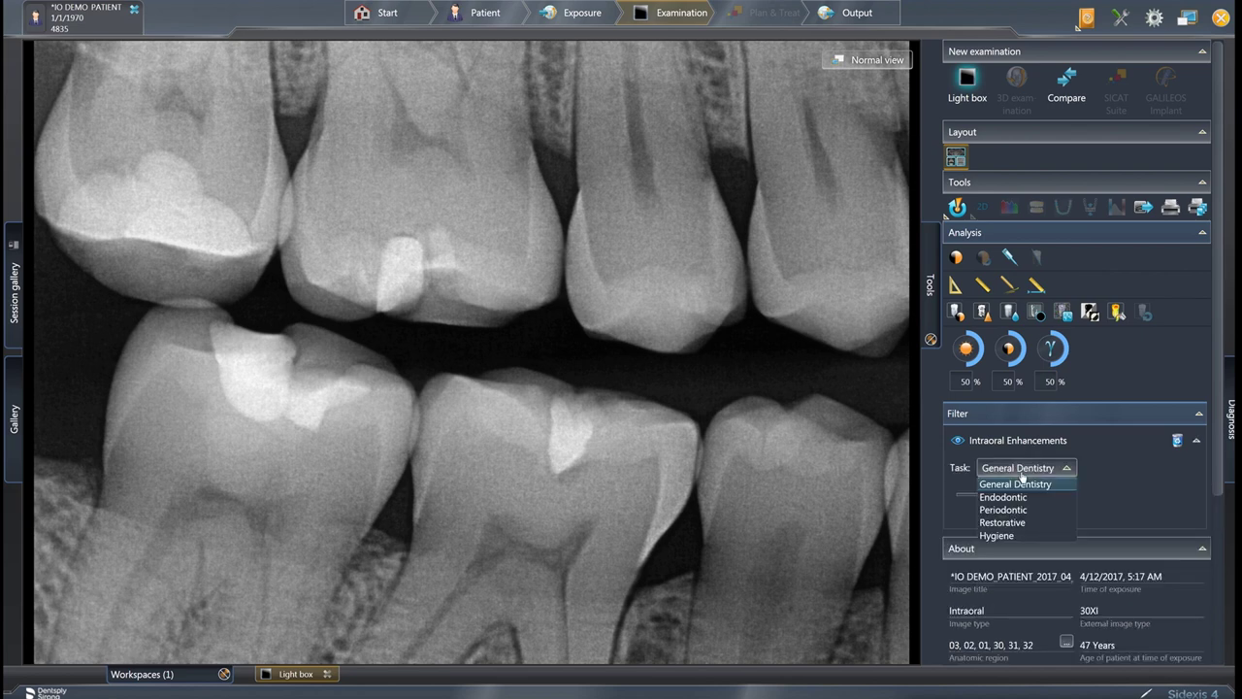
click(1022, 525)
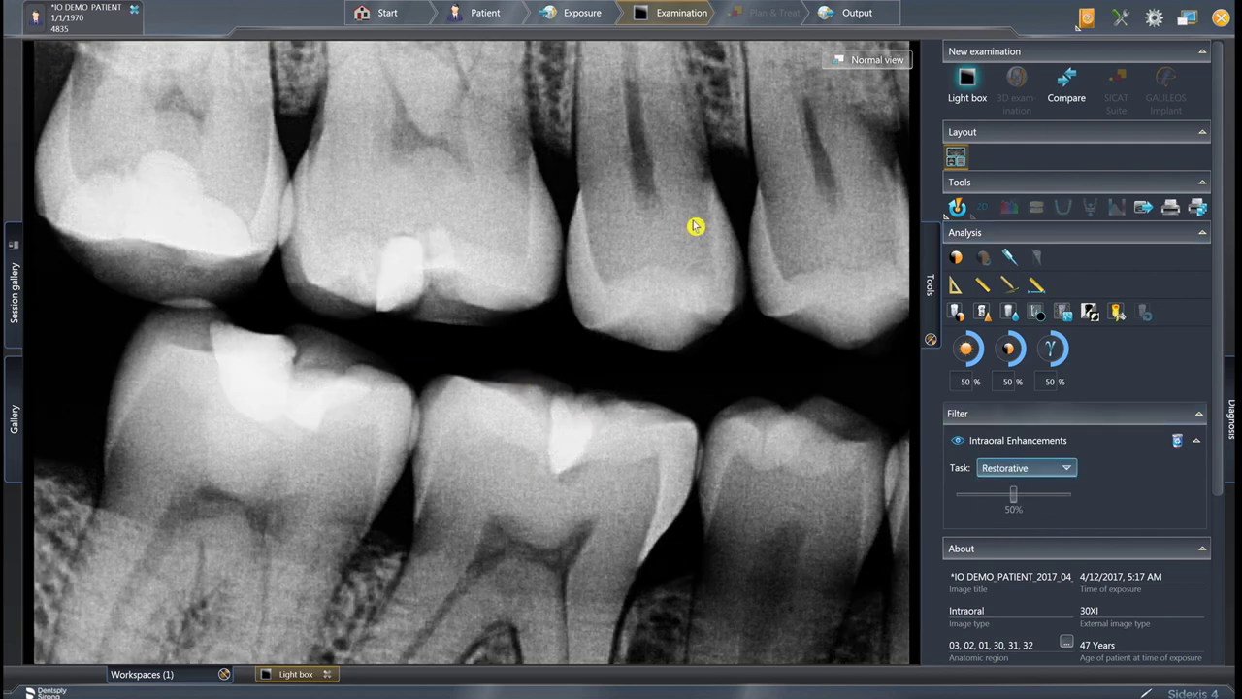
click(1067, 469)
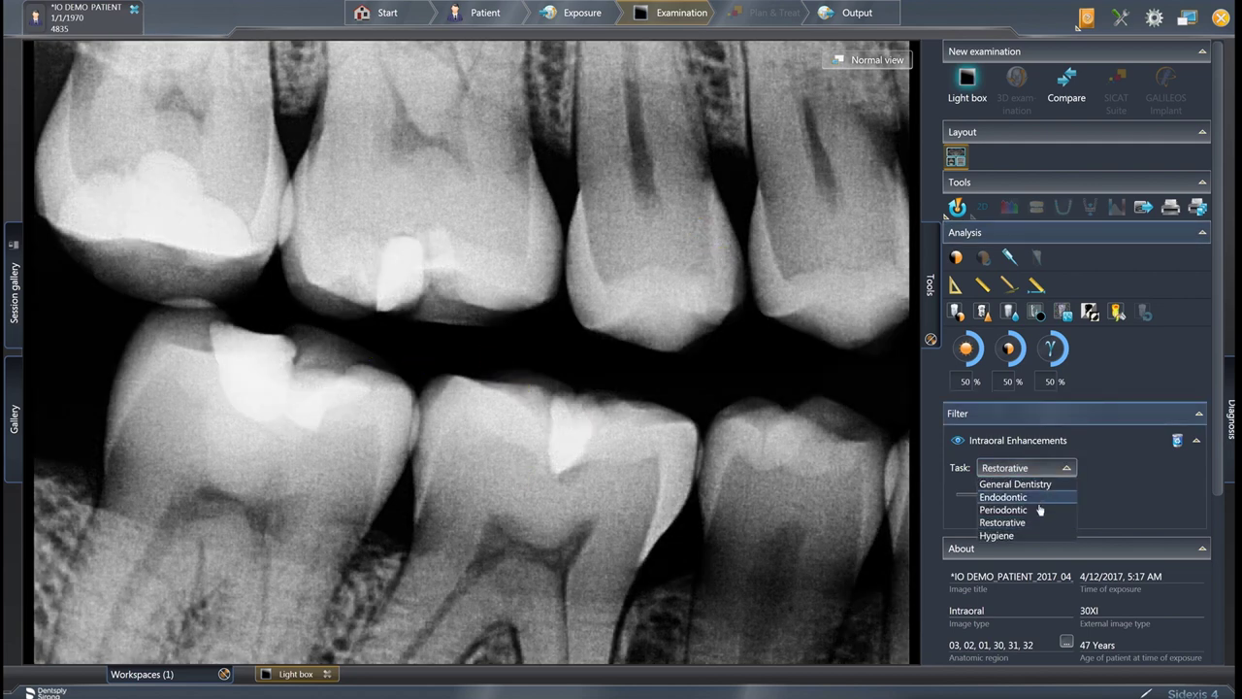
click(1038, 511)
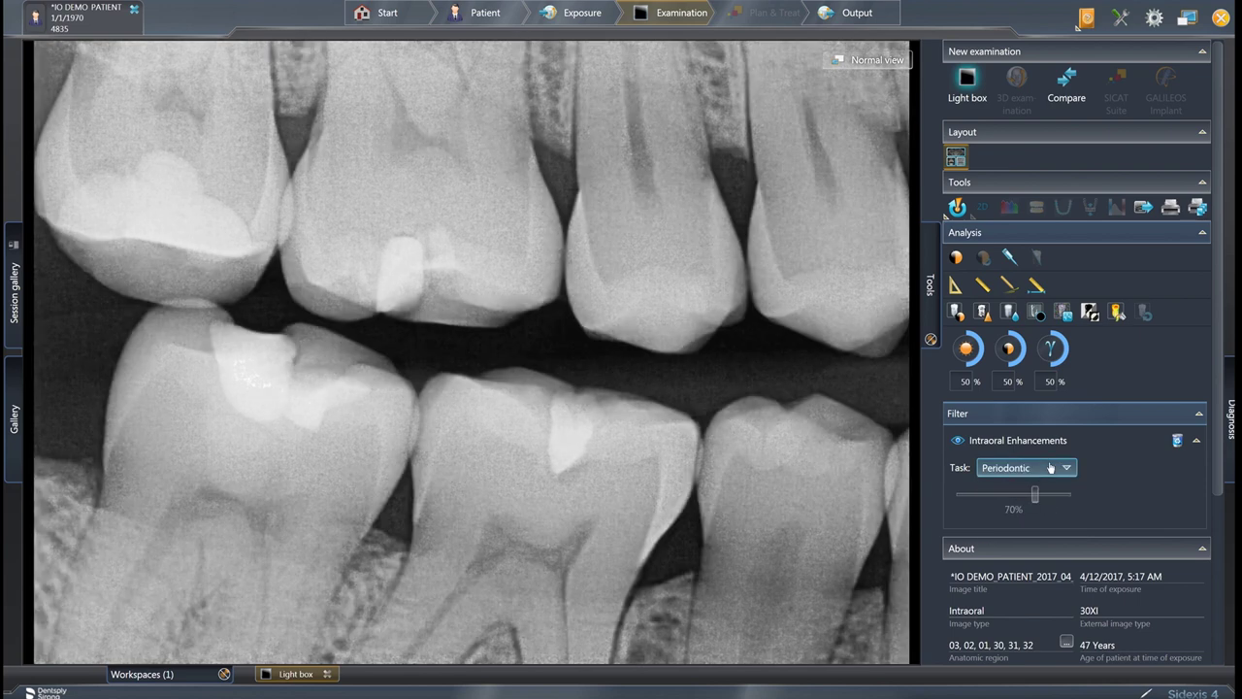
Step: Set the bitewing's Intraoral Enhancements filter to the Hygiene task with a strength of 78%
click(1019, 535)
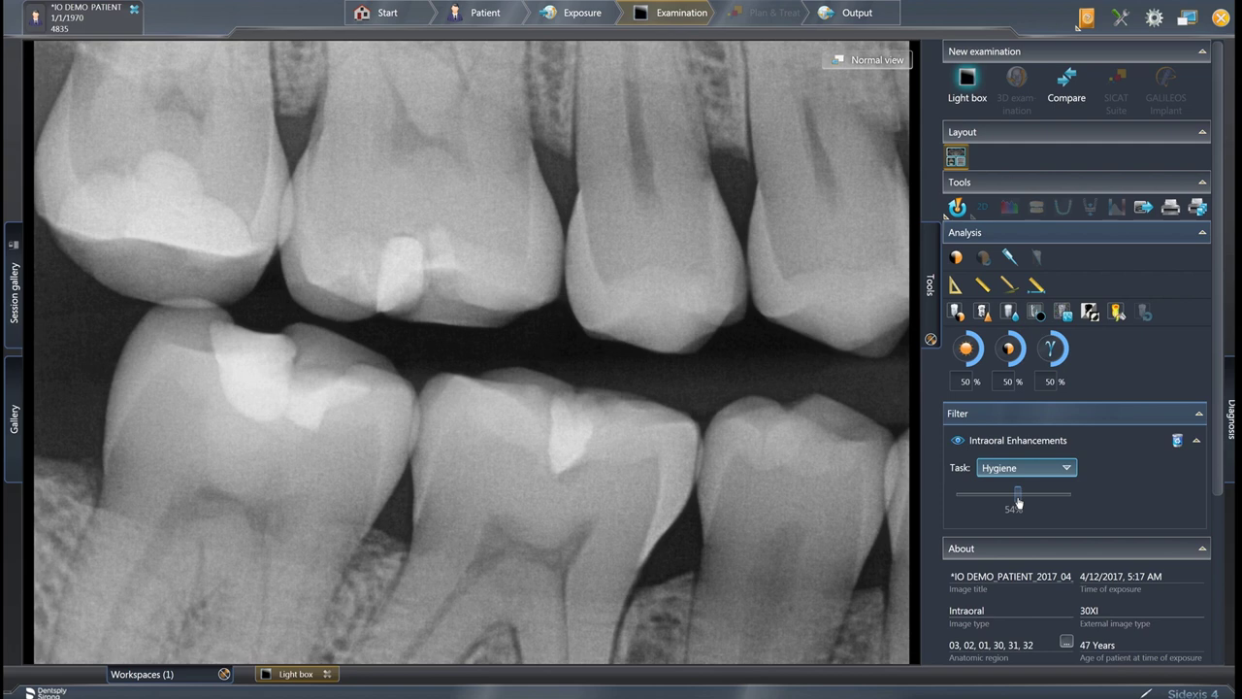
click(1018, 502)
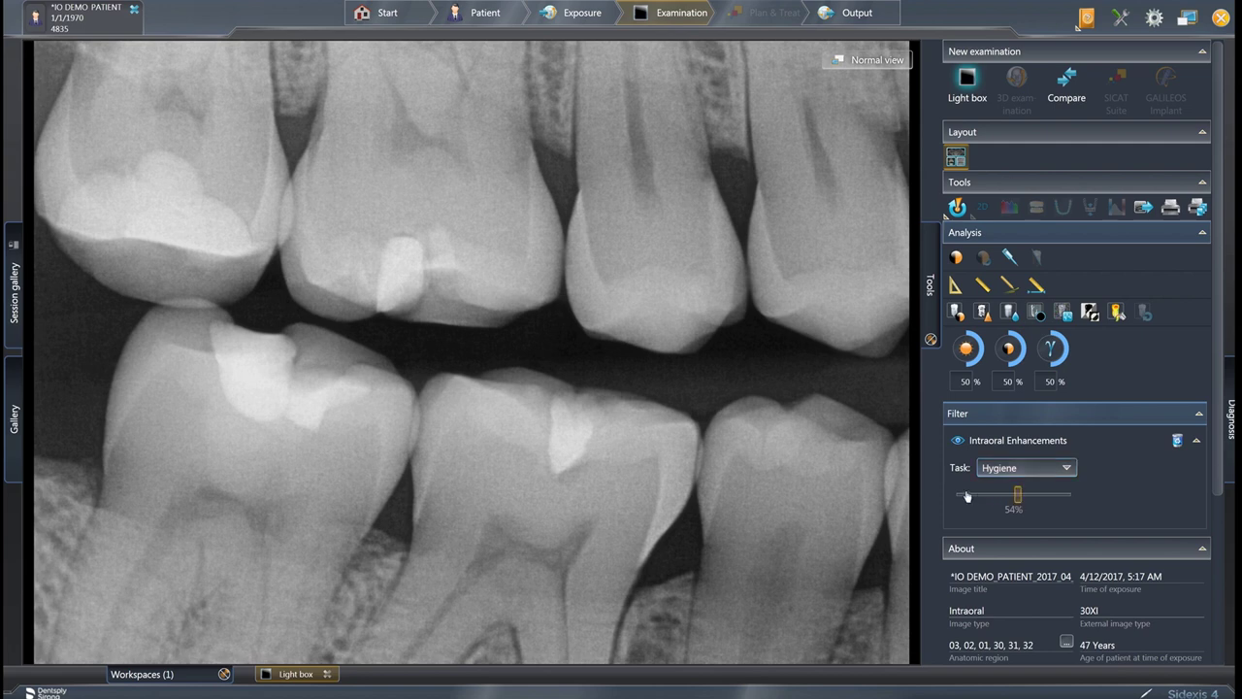
drag(967, 496, 1044, 501)
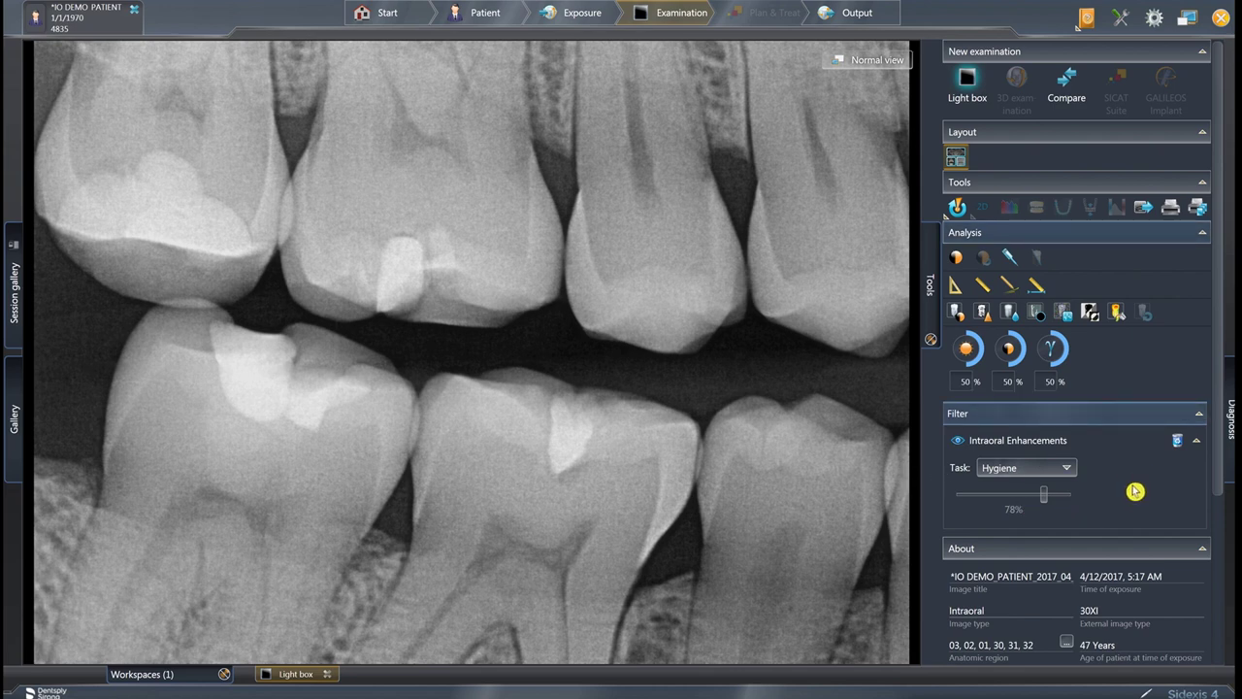
Step: Review the bitewing's image details, look at its anatomic region selection, and cancel without changing the assigned teeth
drag(1214, 475, 1230, 653)
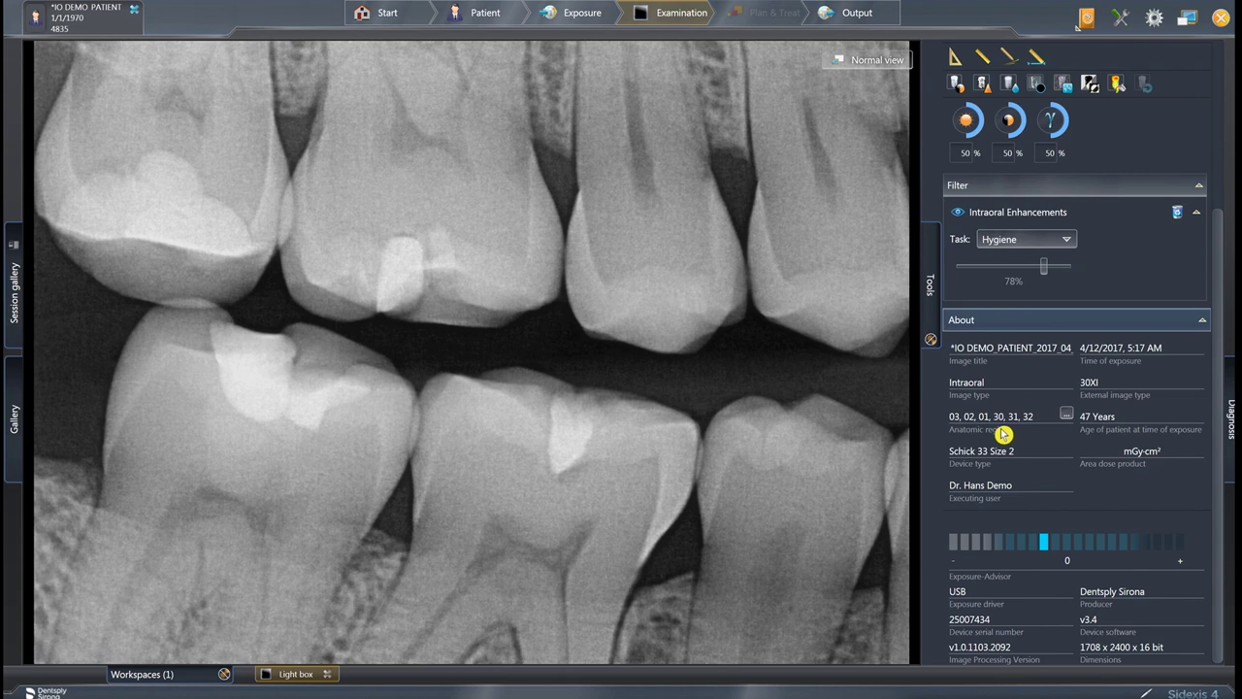
click(1067, 417)
click(887, 497)
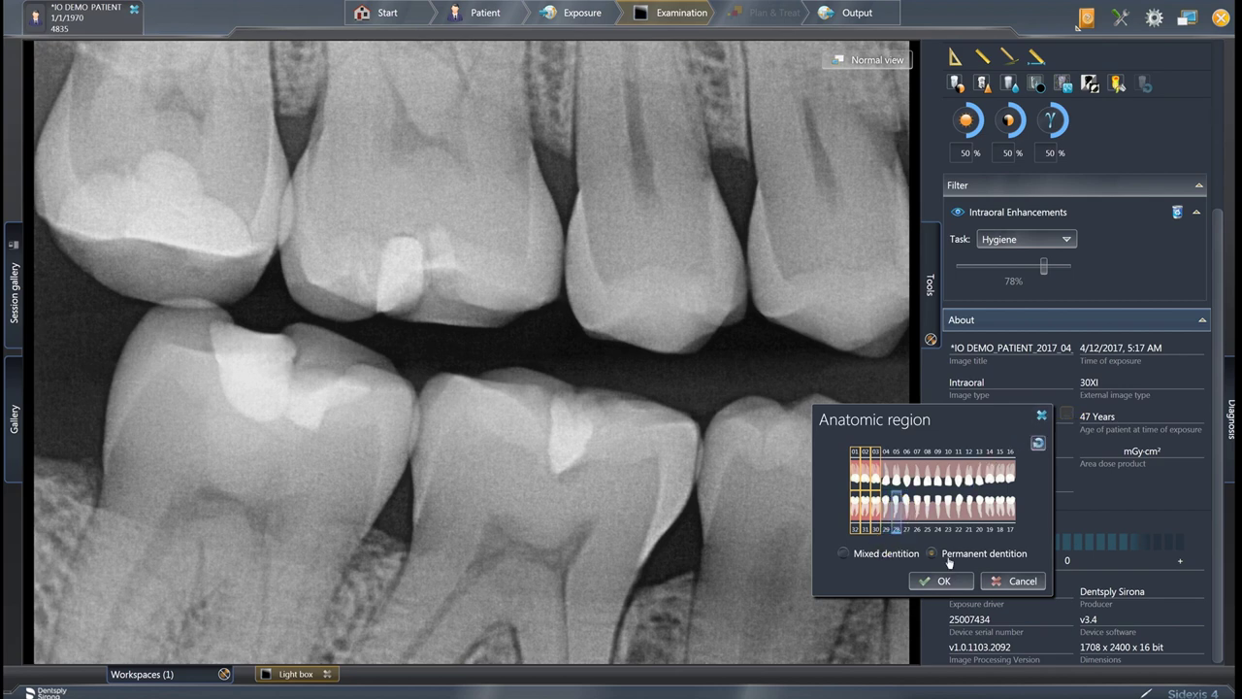
click(1024, 583)
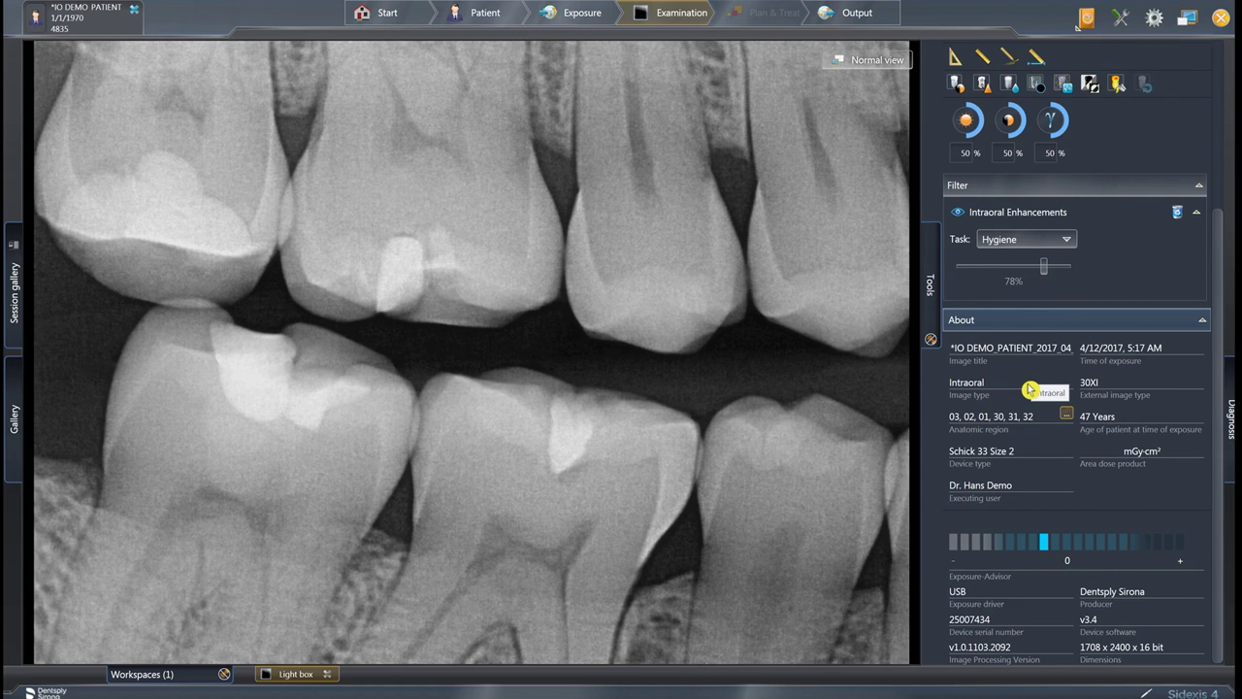
Step: Open the diagnosis for the bitewing and record the finding "decay" for tooth 02
click(930, 341)
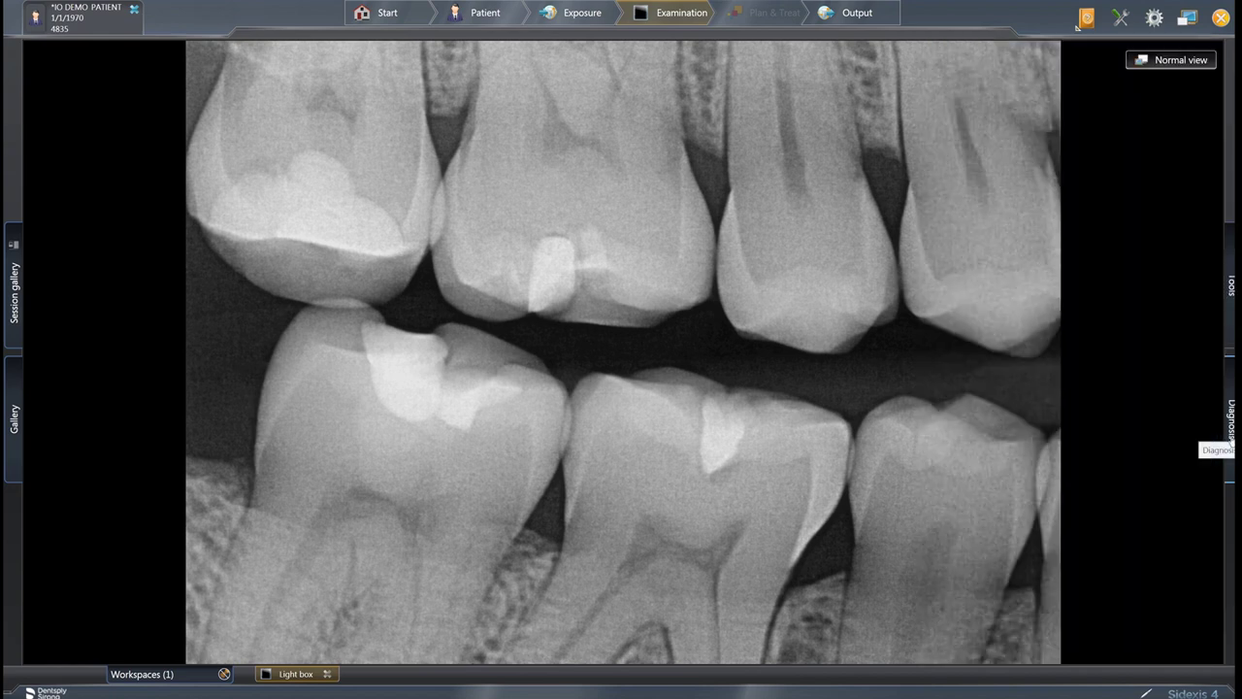
click(1226, 427)
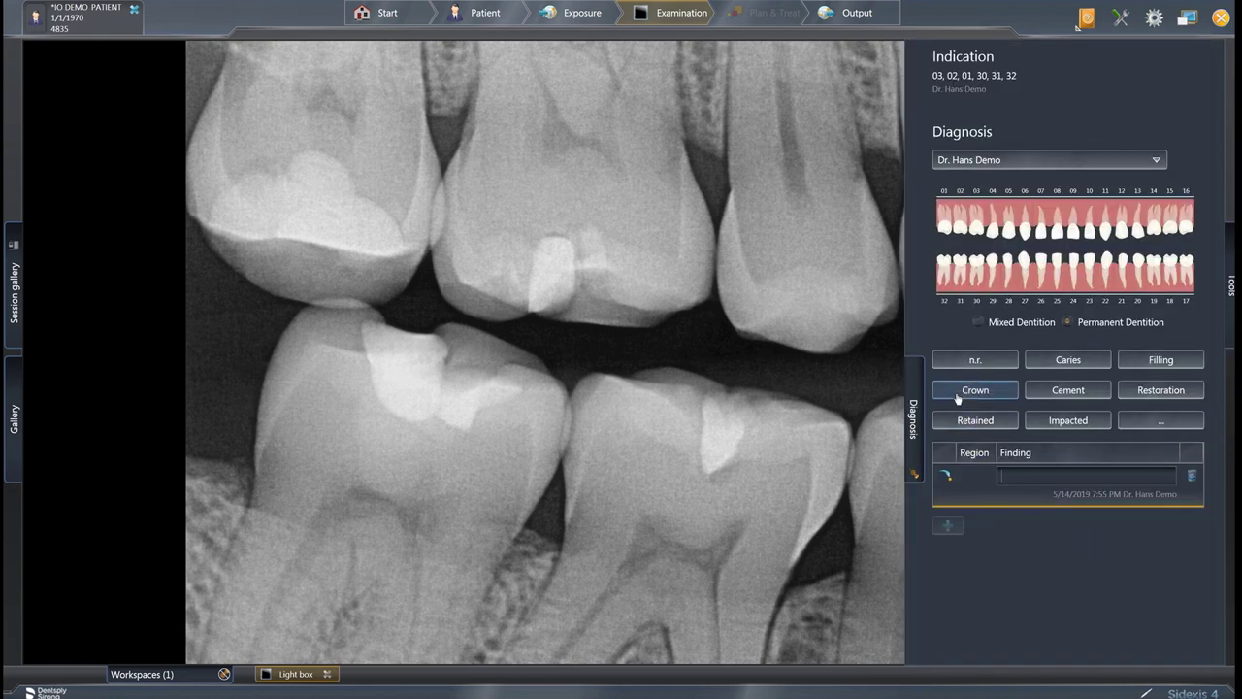
mouse_move(1019, 405)
mouse_down()
mouse_move(977, 476)
mouse_move(968, 239)
mouse_up()
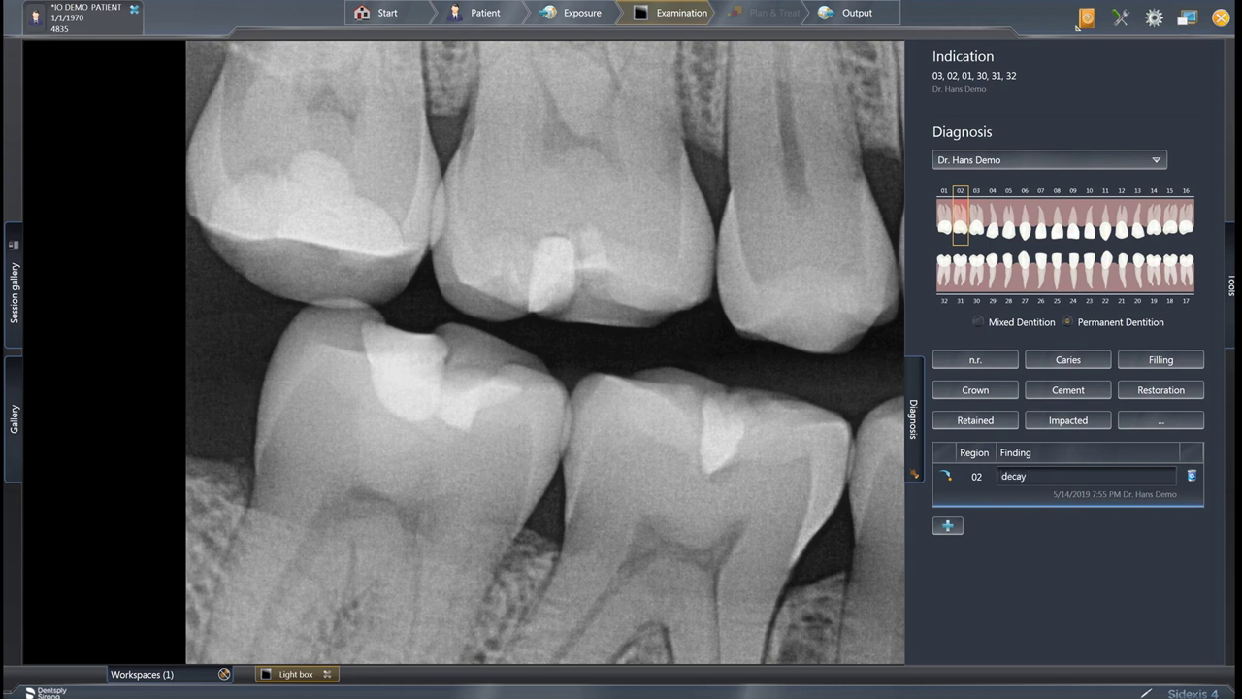
Step: Add a second, empty finding to the diagnosis, delete the decay finding for region 02, and close the diagnosis
click(947, 525)
click(1132, 597)
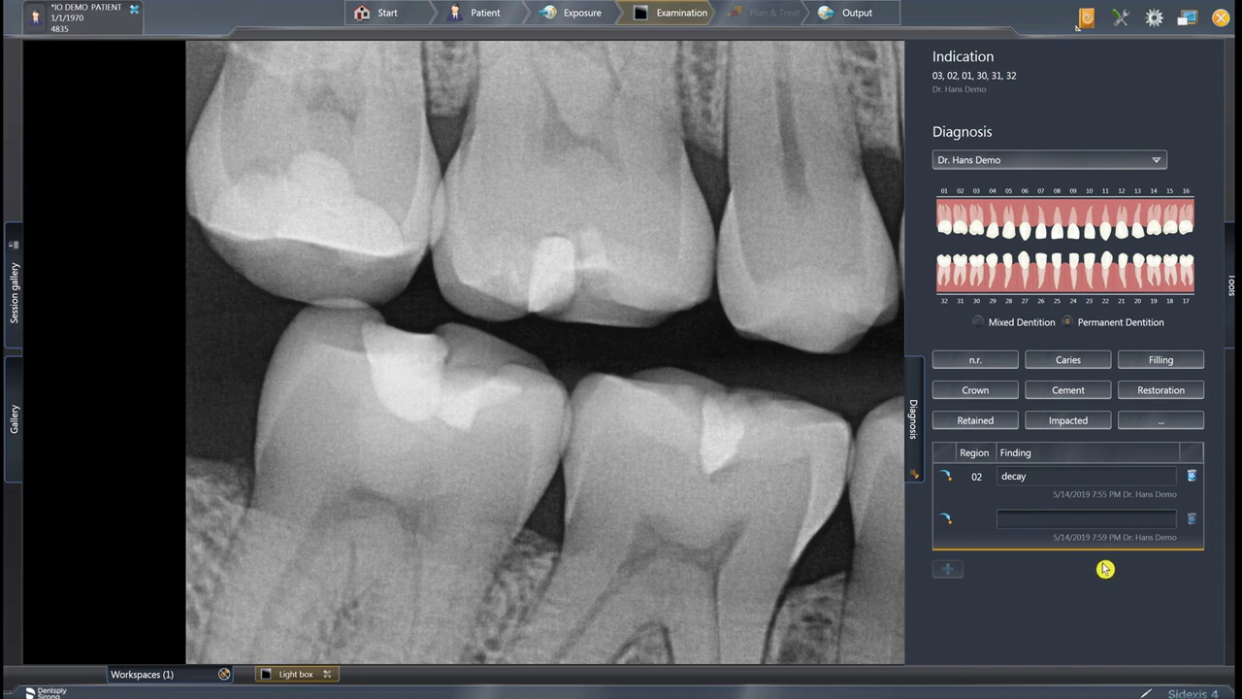
click(1192, 478)
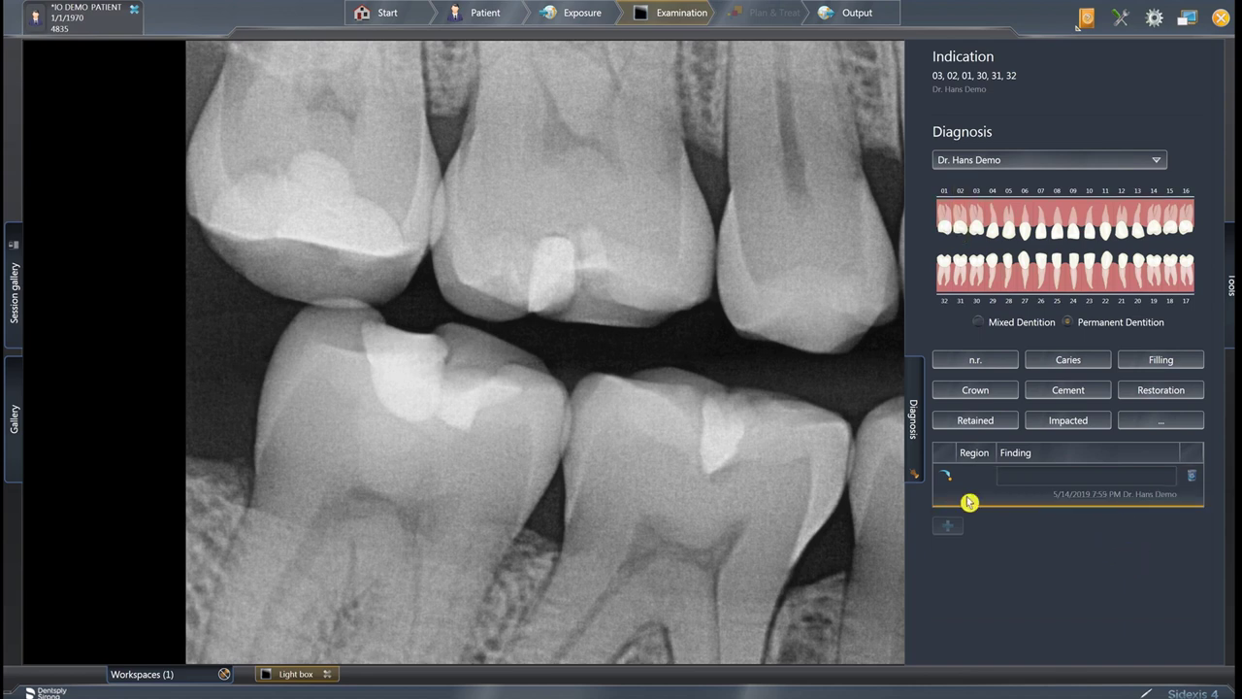
click(914, 427)
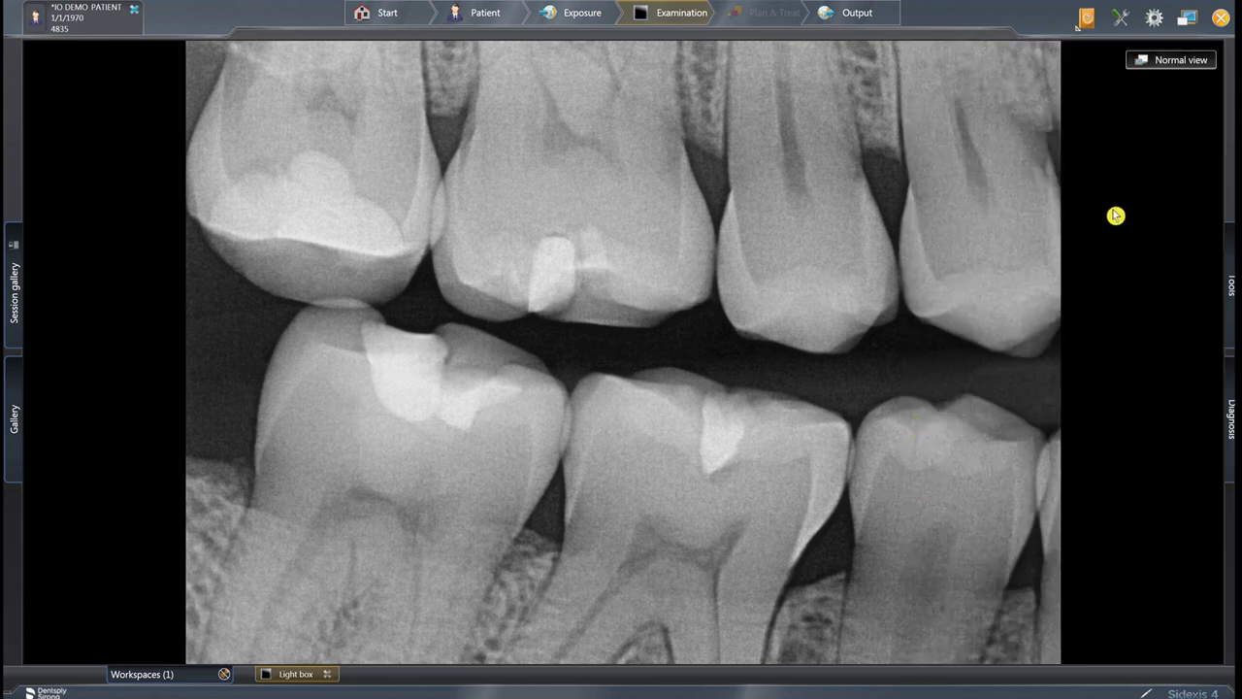
Step: Open the bitewing below the enlarged one from the light box series in a Compare workspace, and switch between both workspaces
click(1157, 58)
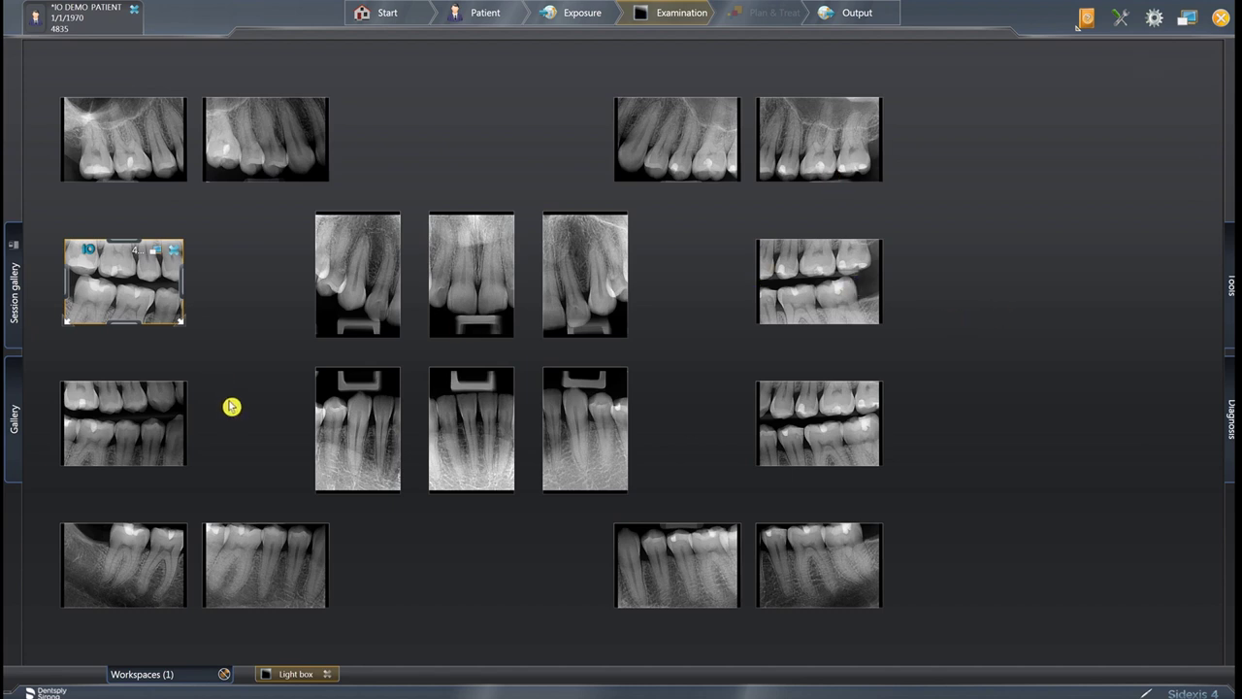
click(144, 445)
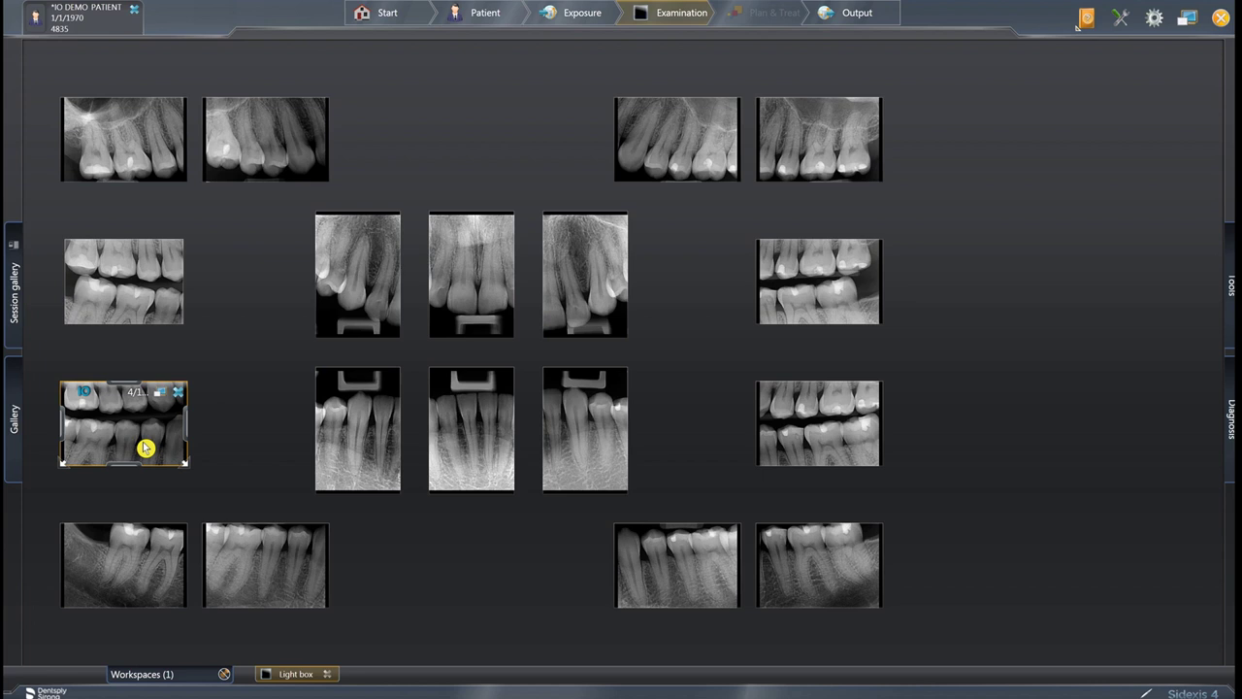
click(1228, 284)
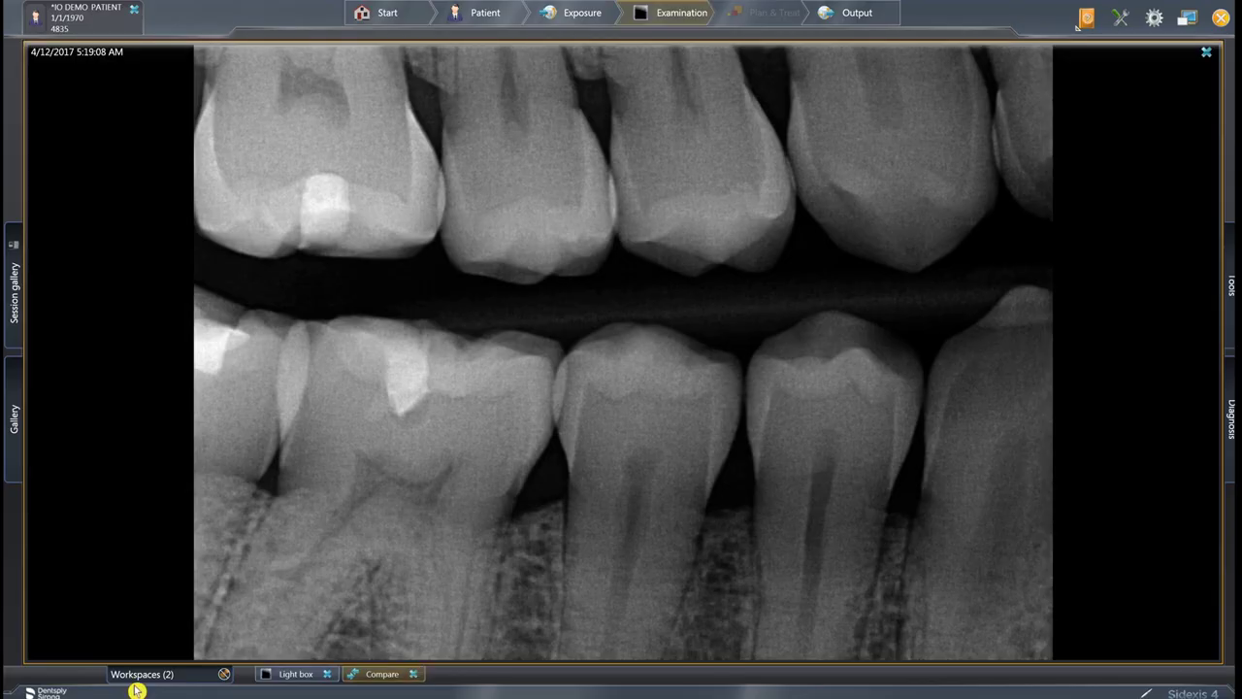
click(274, 678)
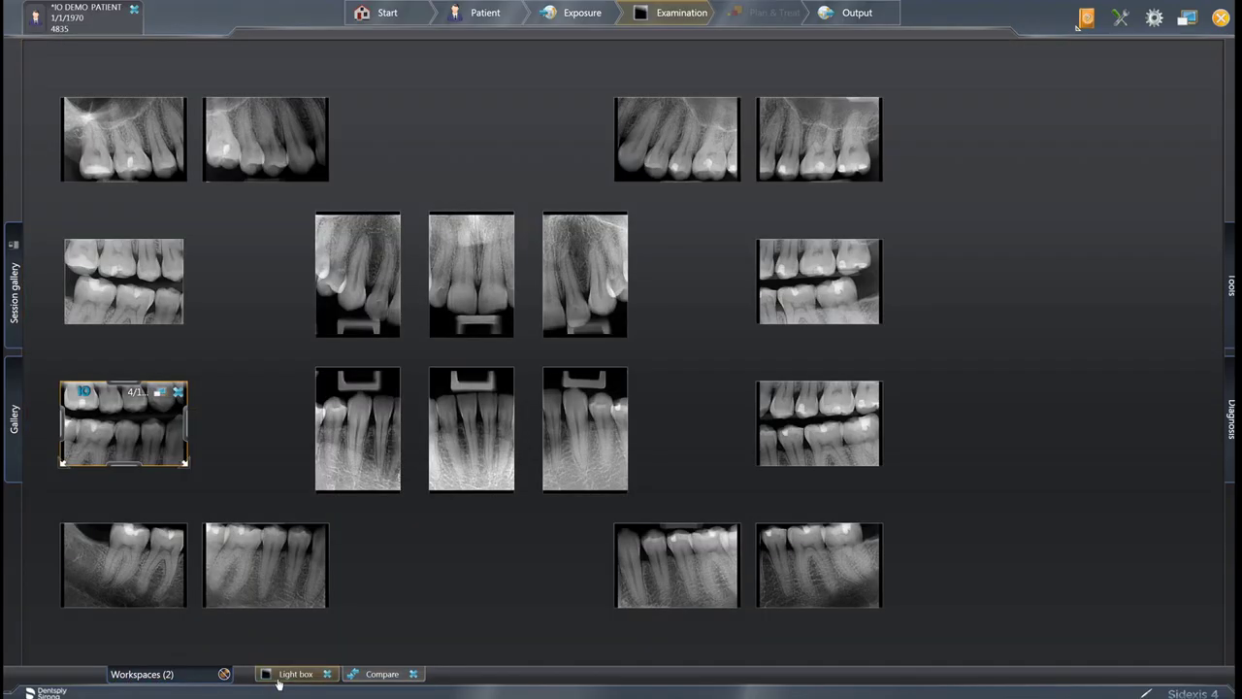
click(382, 675)
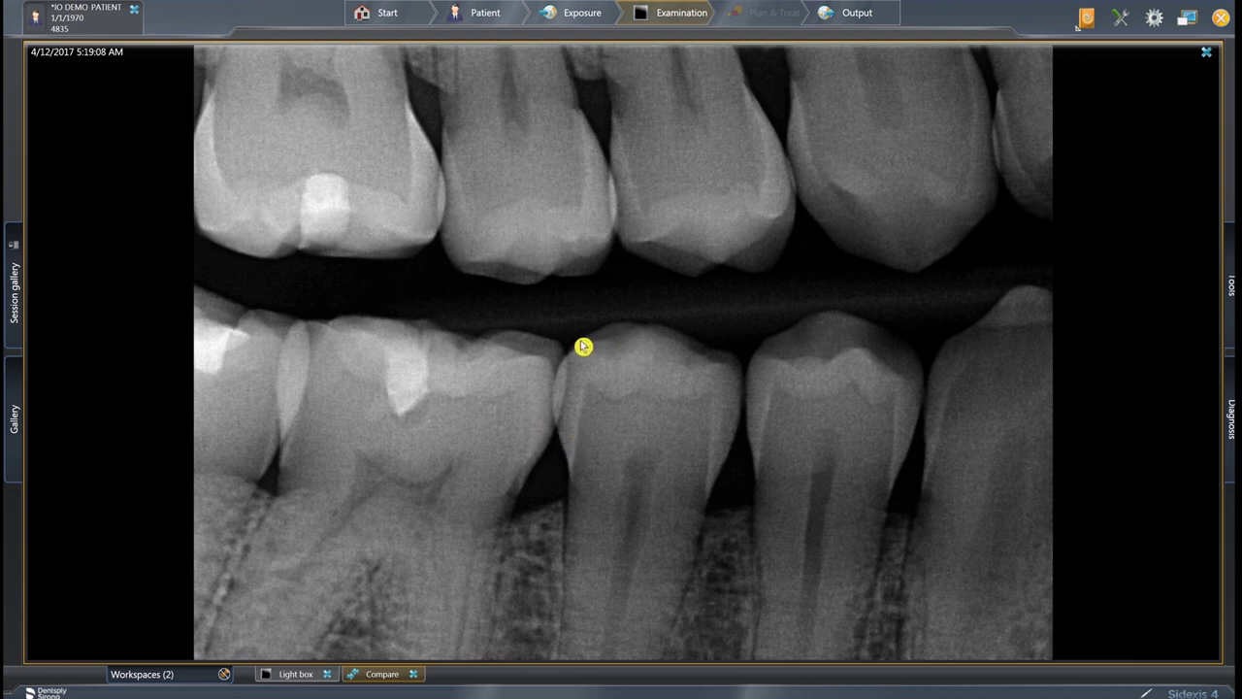
Step: Find the 5/8/2017 images in the patient's gallery and open the third bitewing of that date beside the current one for comparison
click(15, 438)
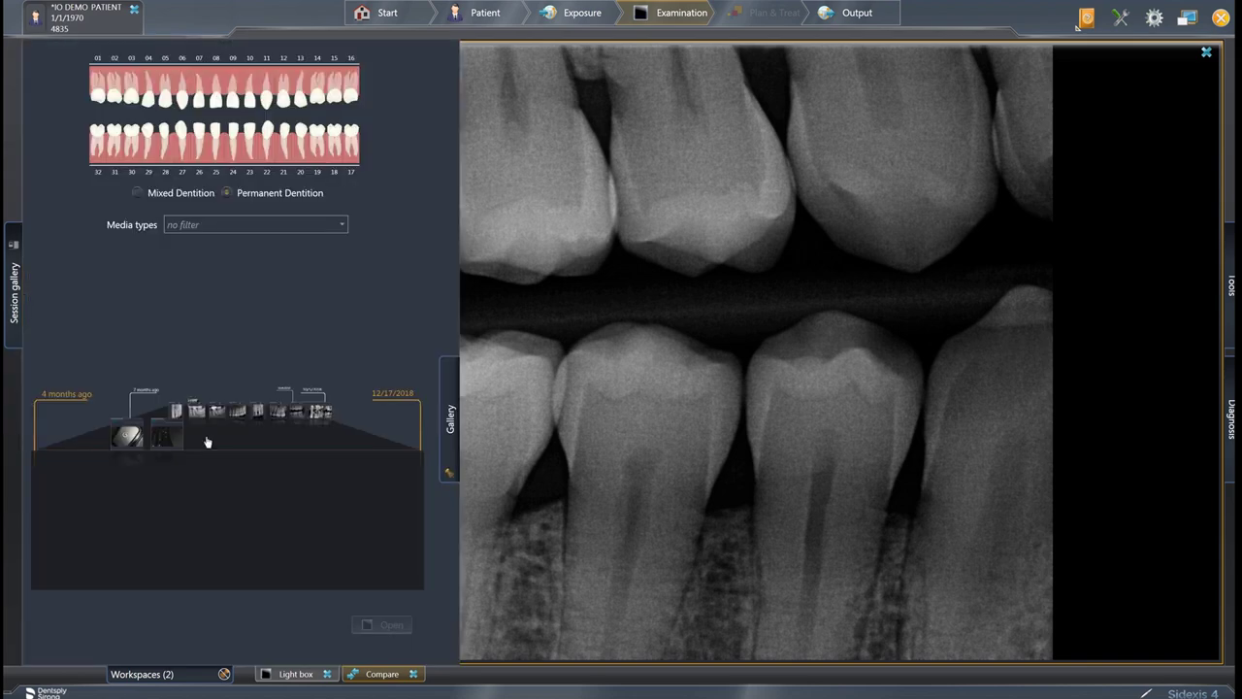
click(320, 442)
click(268, 393)
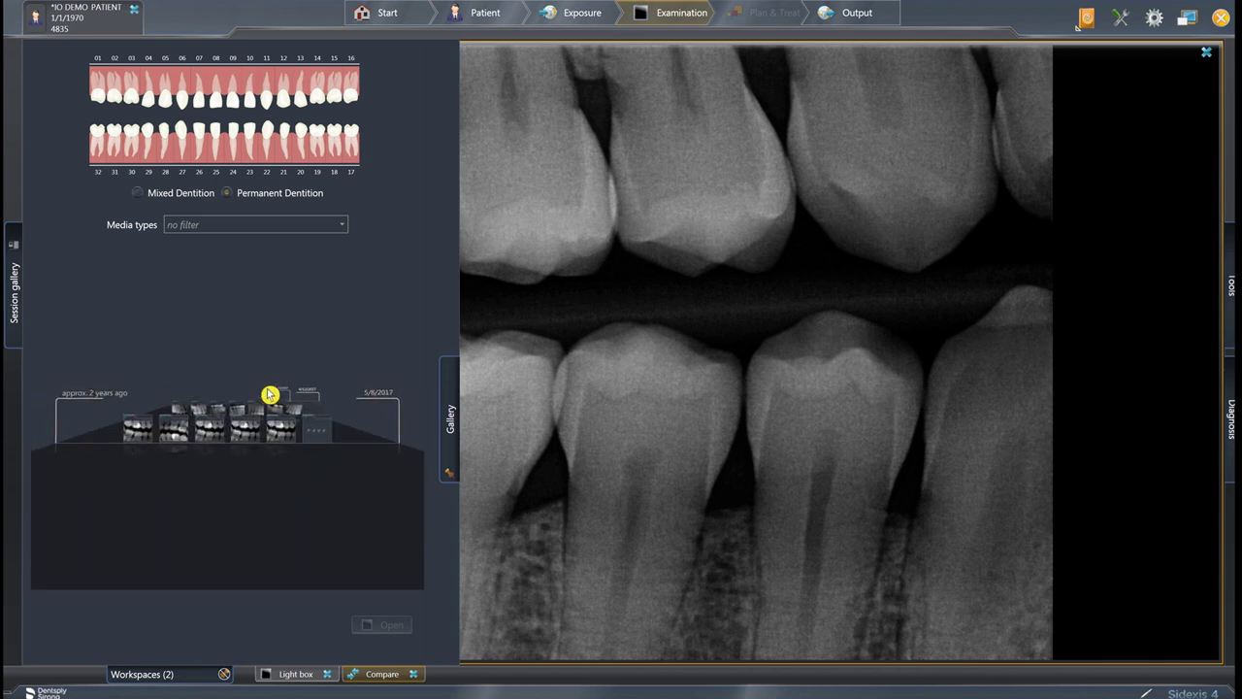
click(244, 494)
click(219, 439)
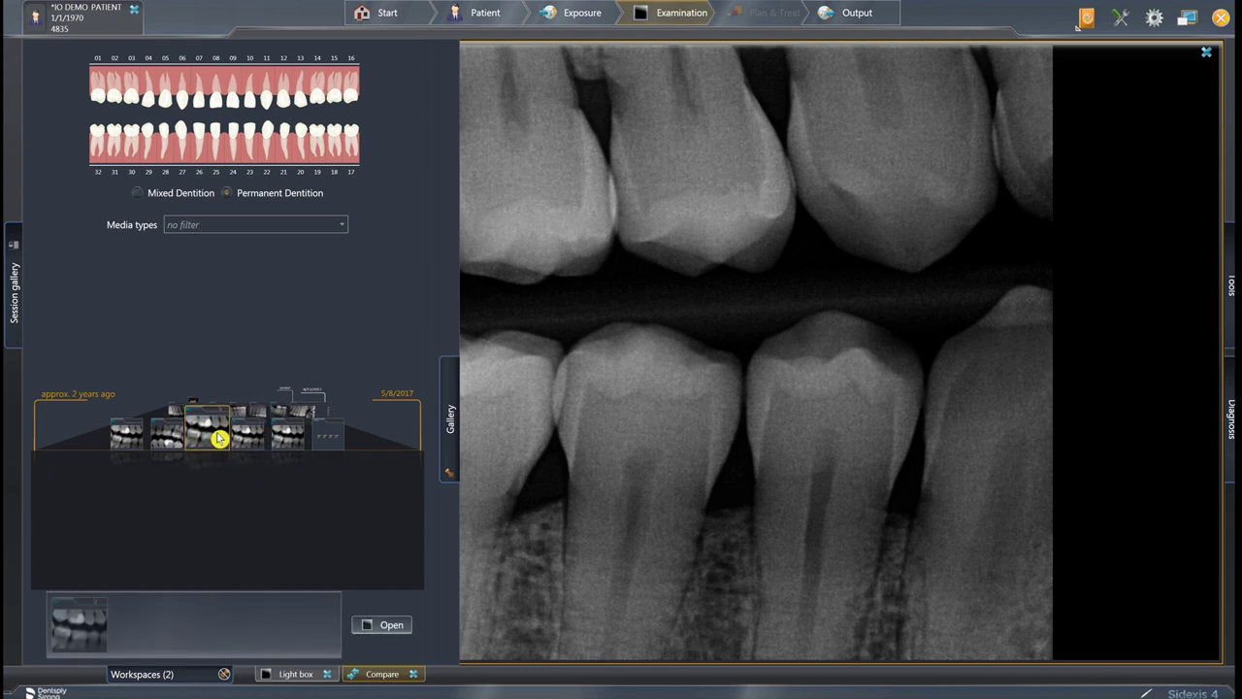
double_click(219, 439)
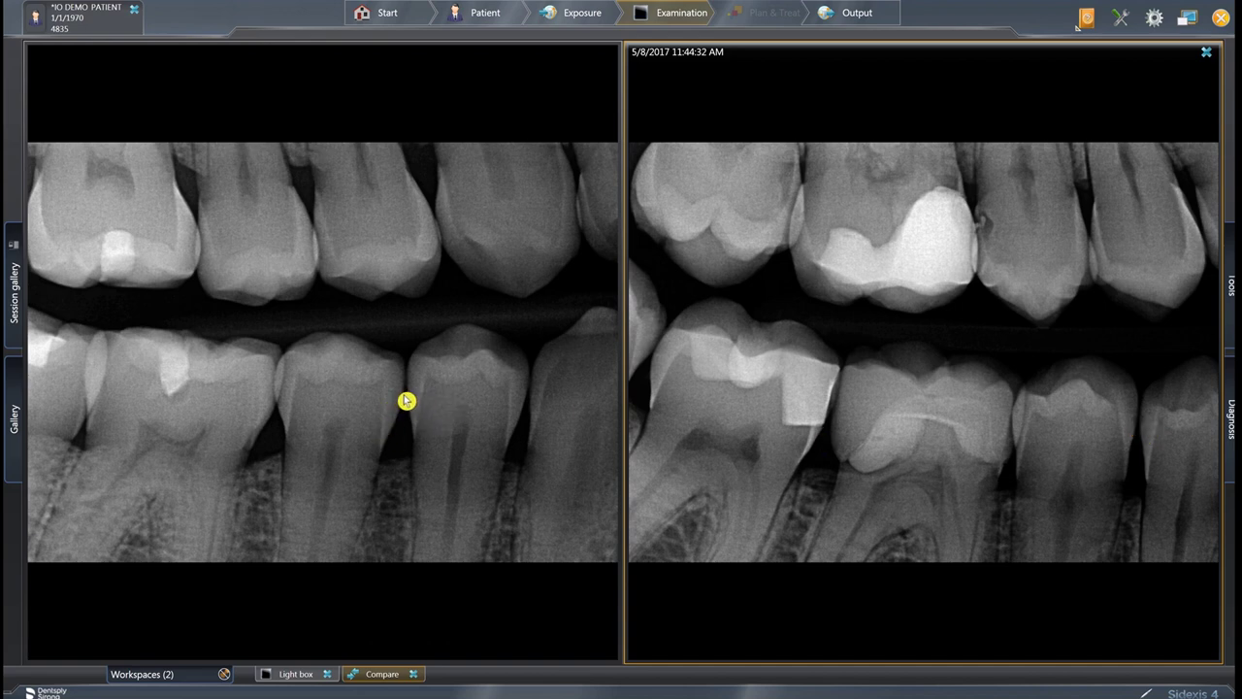
Step: Examine the tooth crowns of the two compared bitewings at closer magnification, and return to the full images
scroll(405, 400, up, 5)
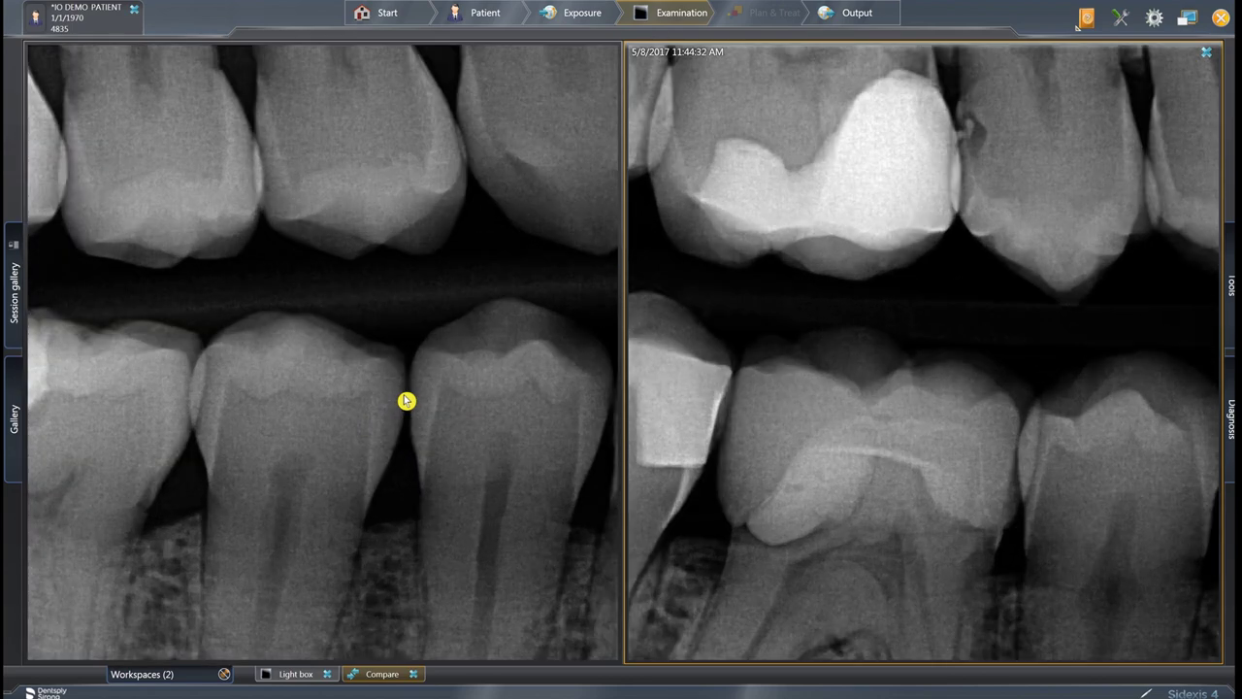
scroll(405, 400, down, 5)
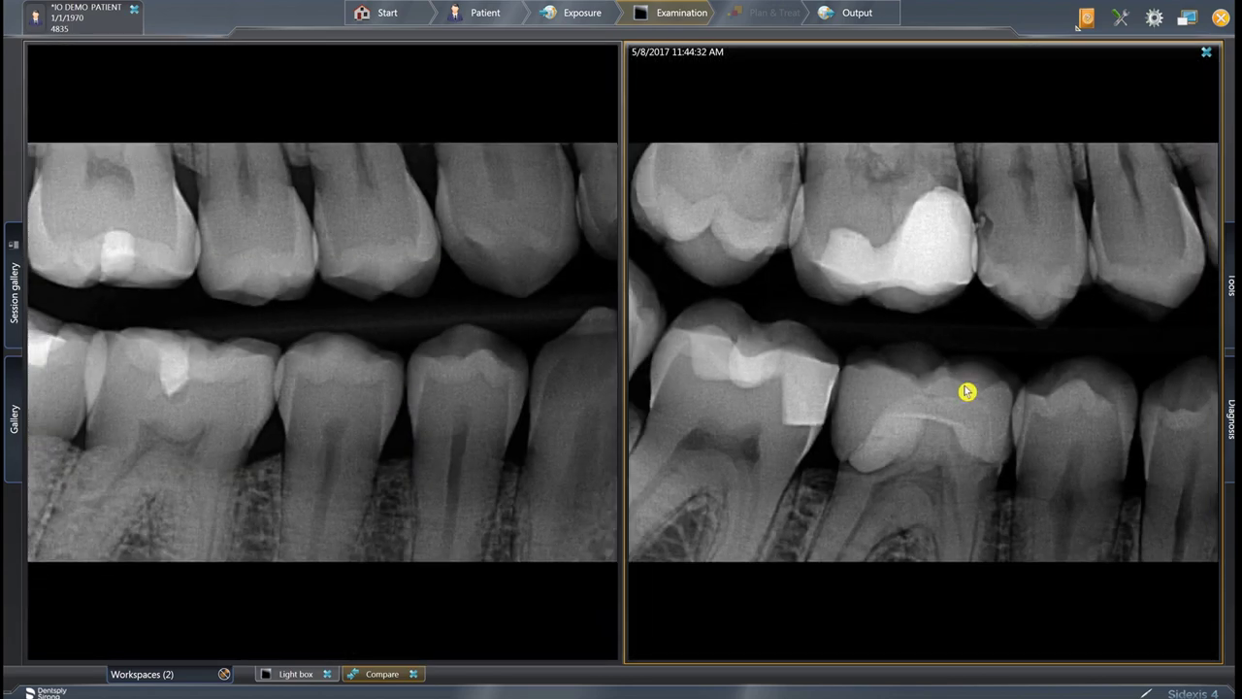
scroll(1155, 430, up, 5)
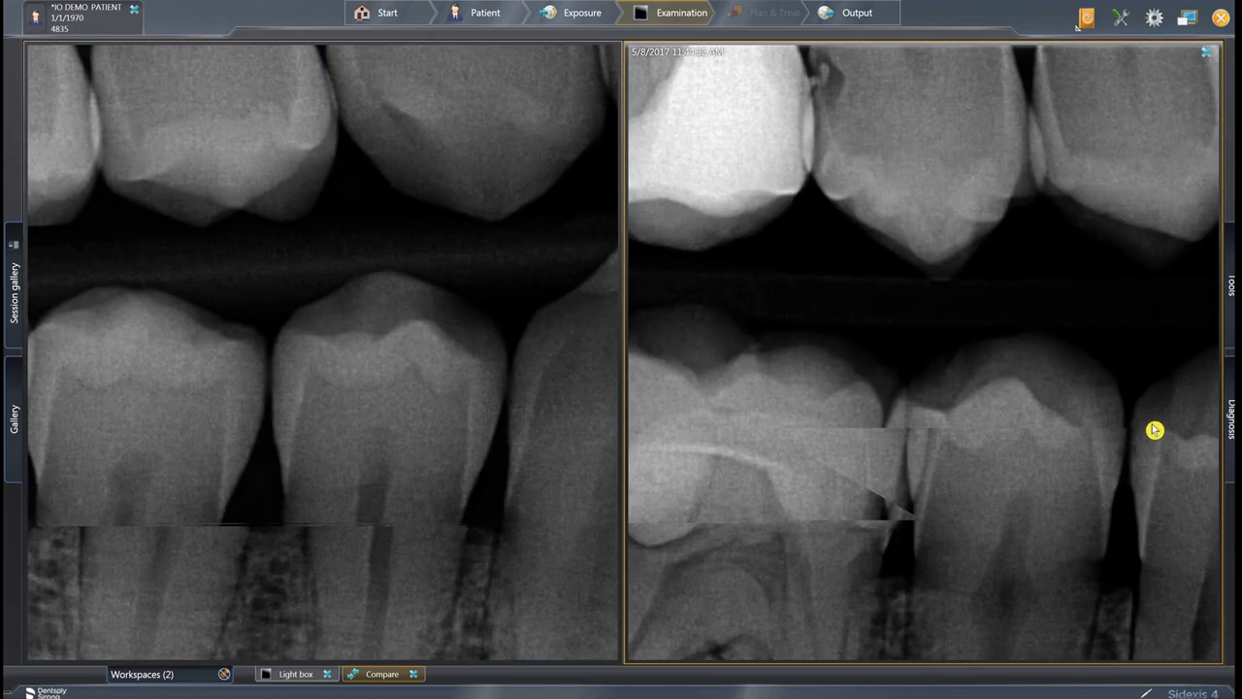
scroll(1154, 430, down, 5)
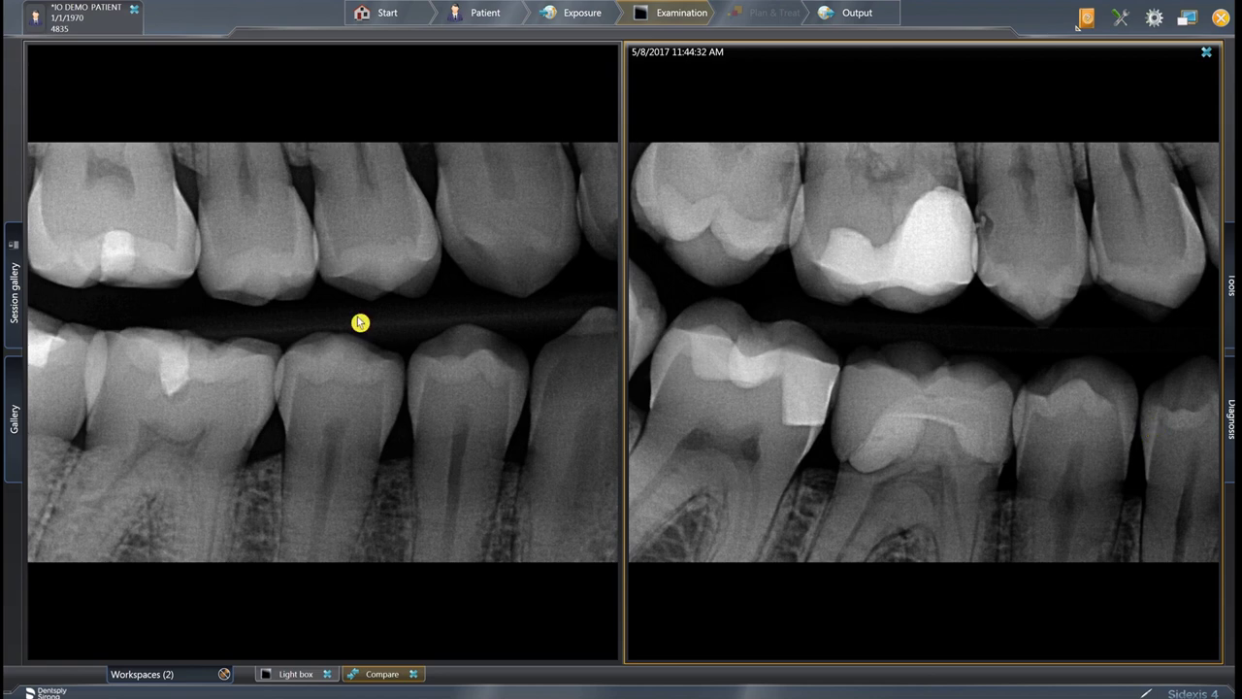
scroll(444, 244, up, 5)
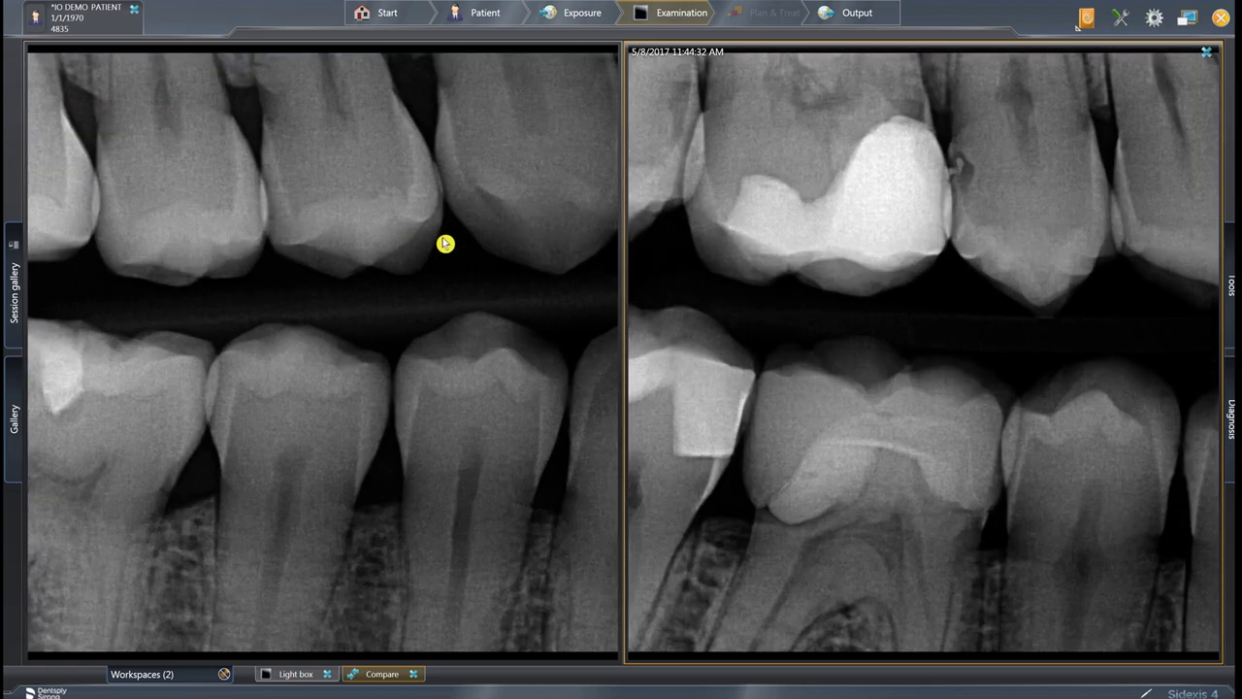
scroll(444, 243, down, 5)
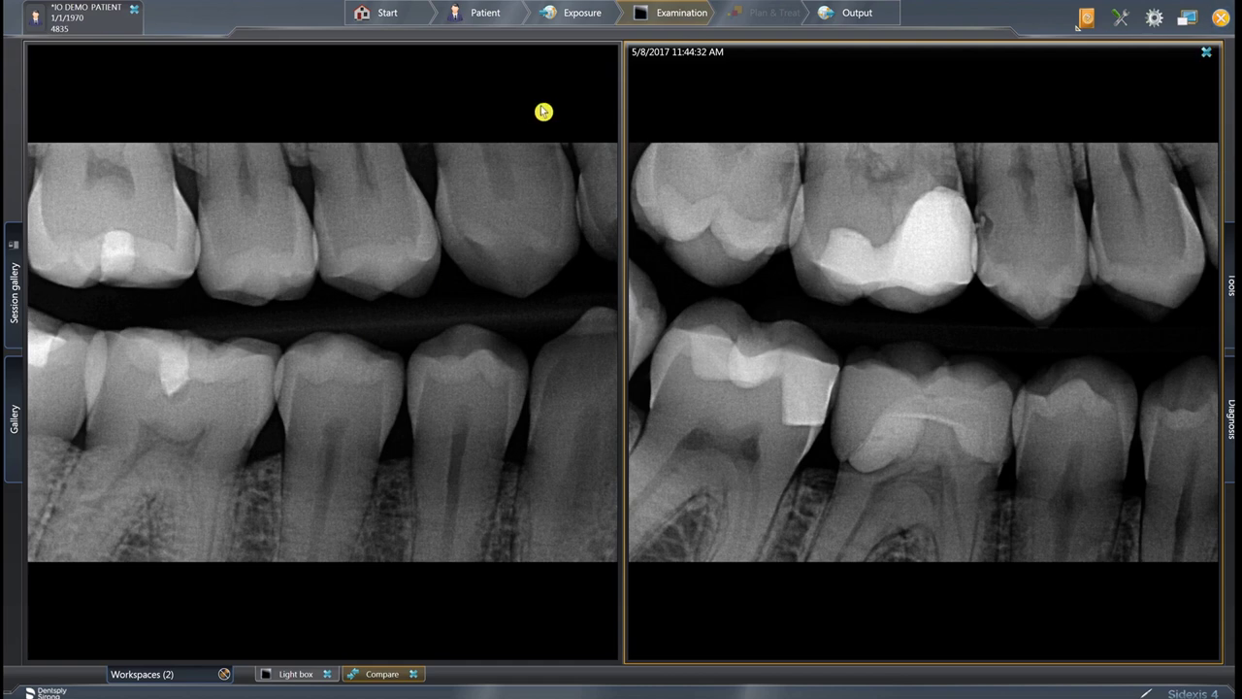
Step: Remove the 4/12/2017 bitewing from the comparison and open the last bitewing dated 5/8/2017 from the gallery beside the remaining one
double_click(556, 283)
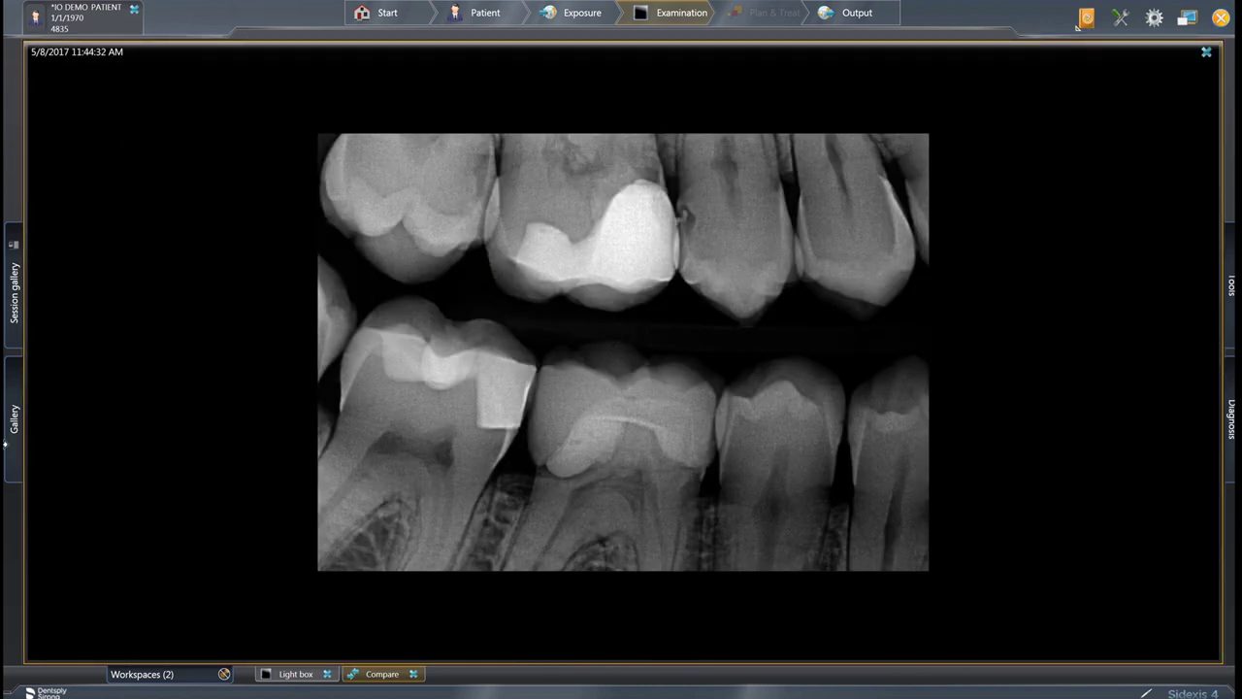
click(8, 444)
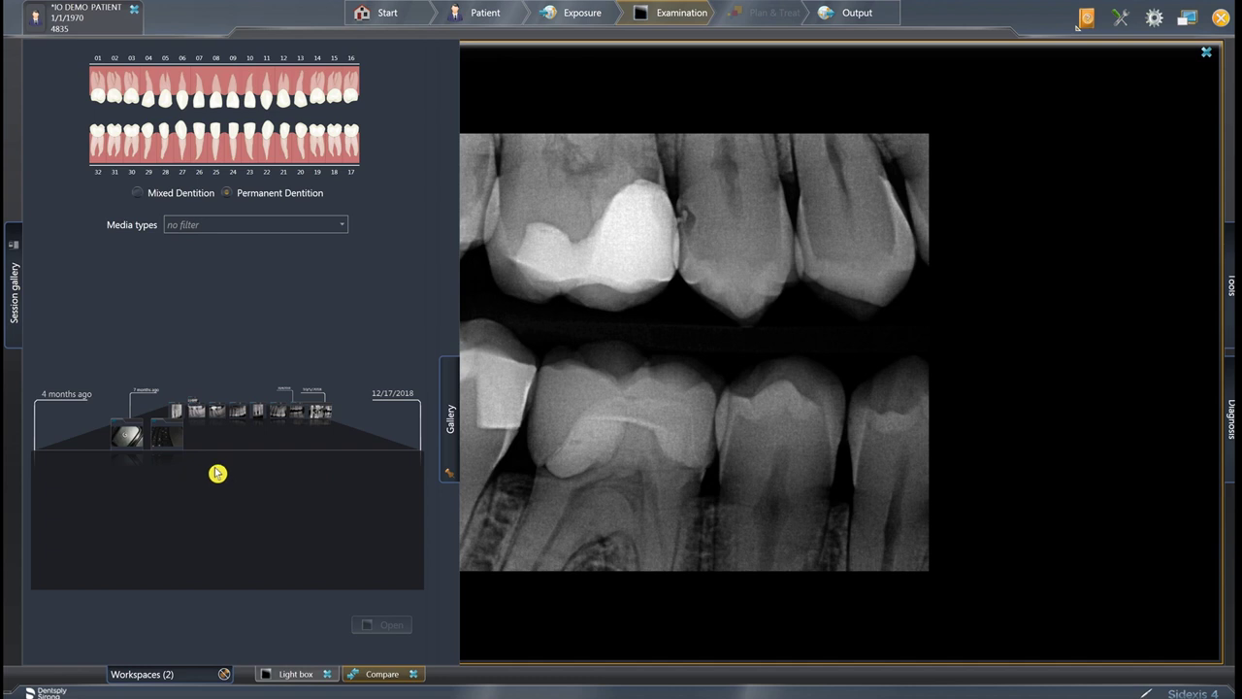
scroll(218, 473, down, 5)
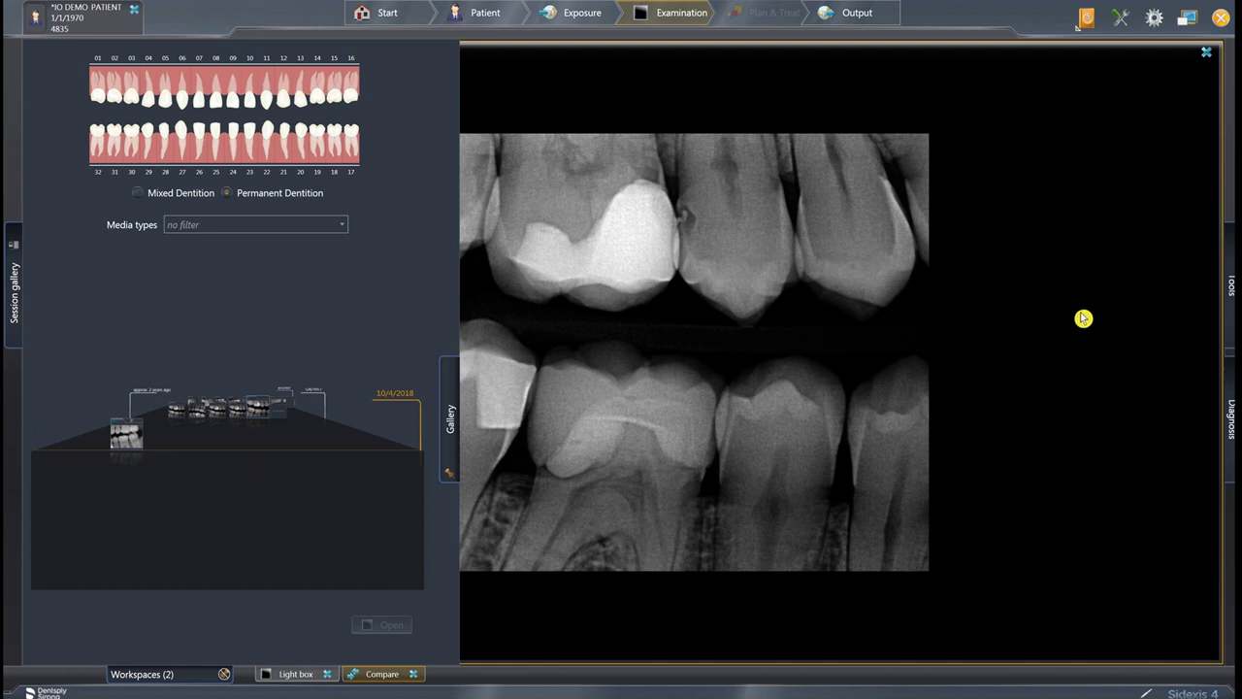
scroll(255, 411, down, 1)
click(286, 444)
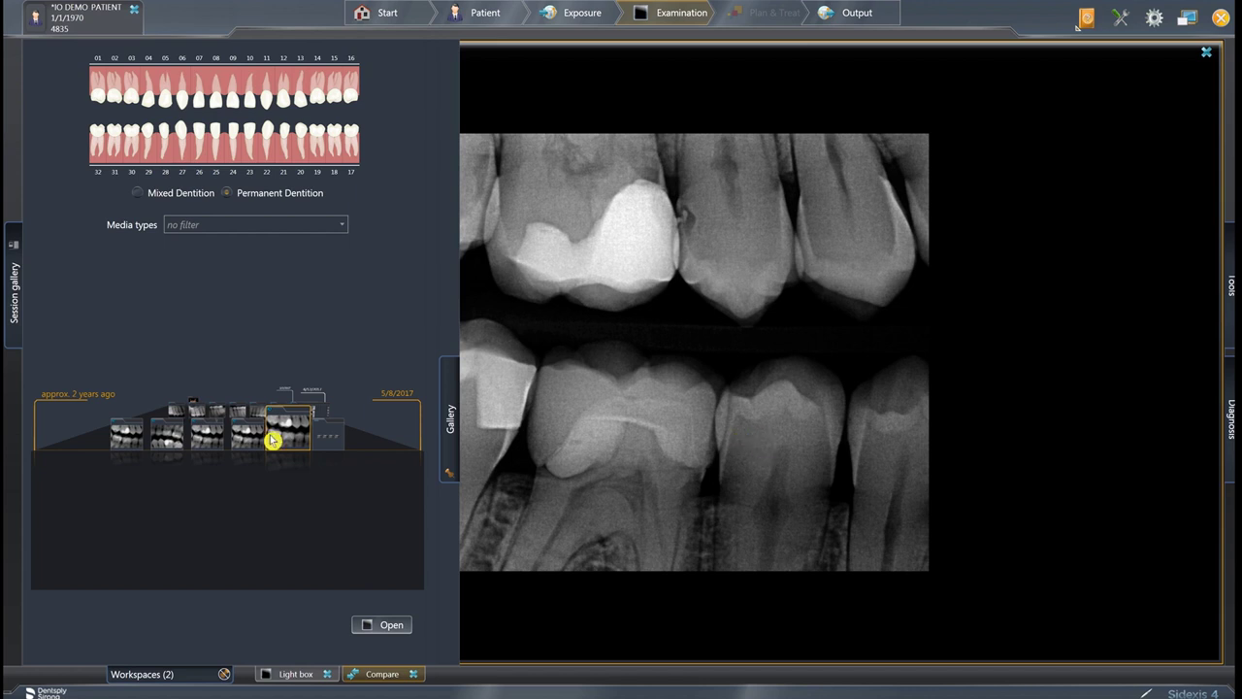
click(398, 625)
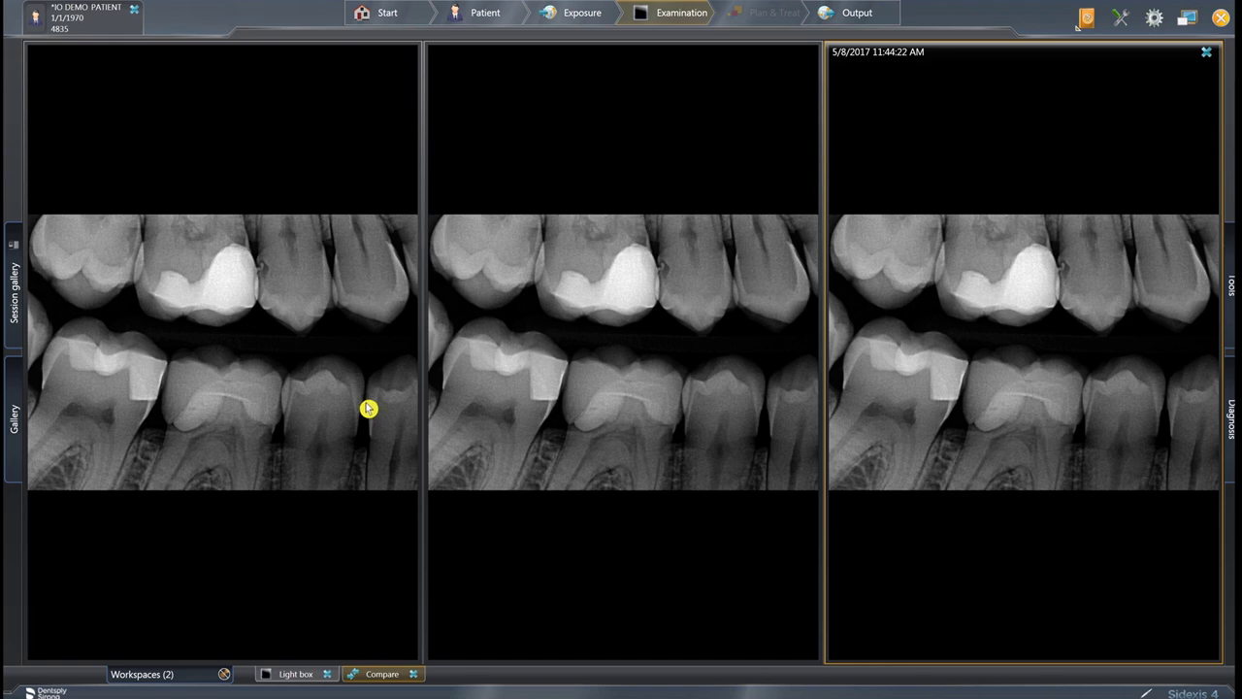
Step: Examine the premolar area in all three compared bitewings at closer magnification, and return to the full images
scroll(369, 408, up, 5)
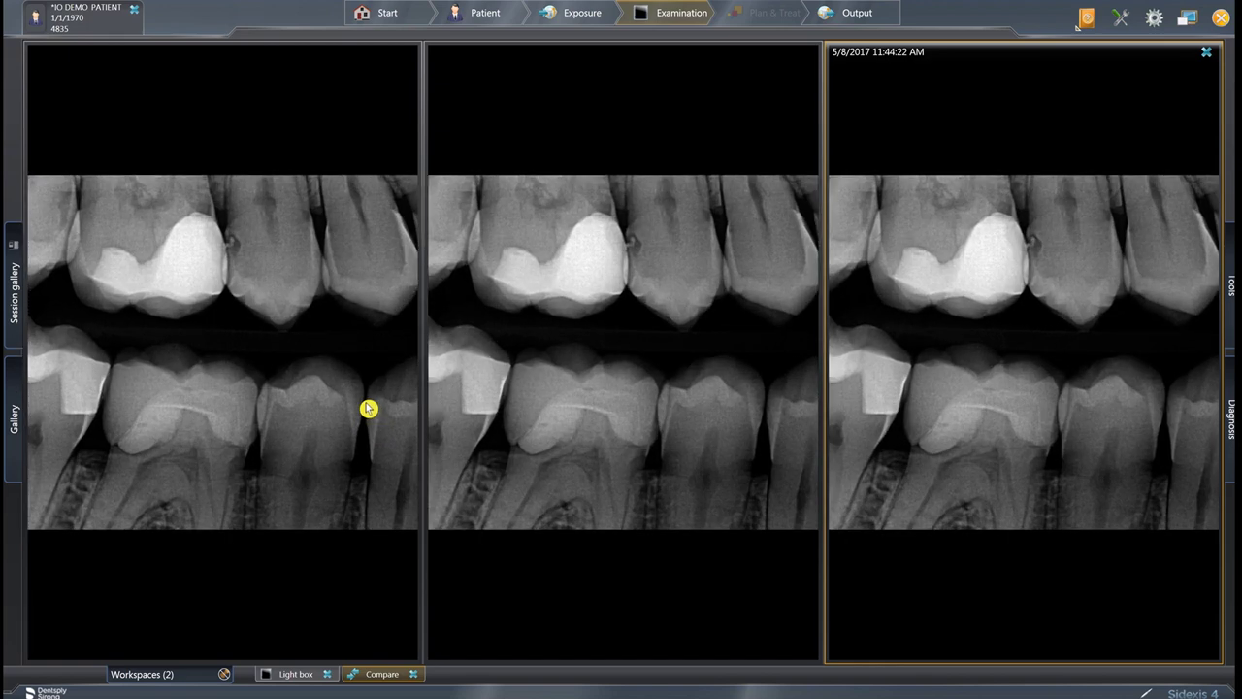
scroll(366, 412, up, 5)
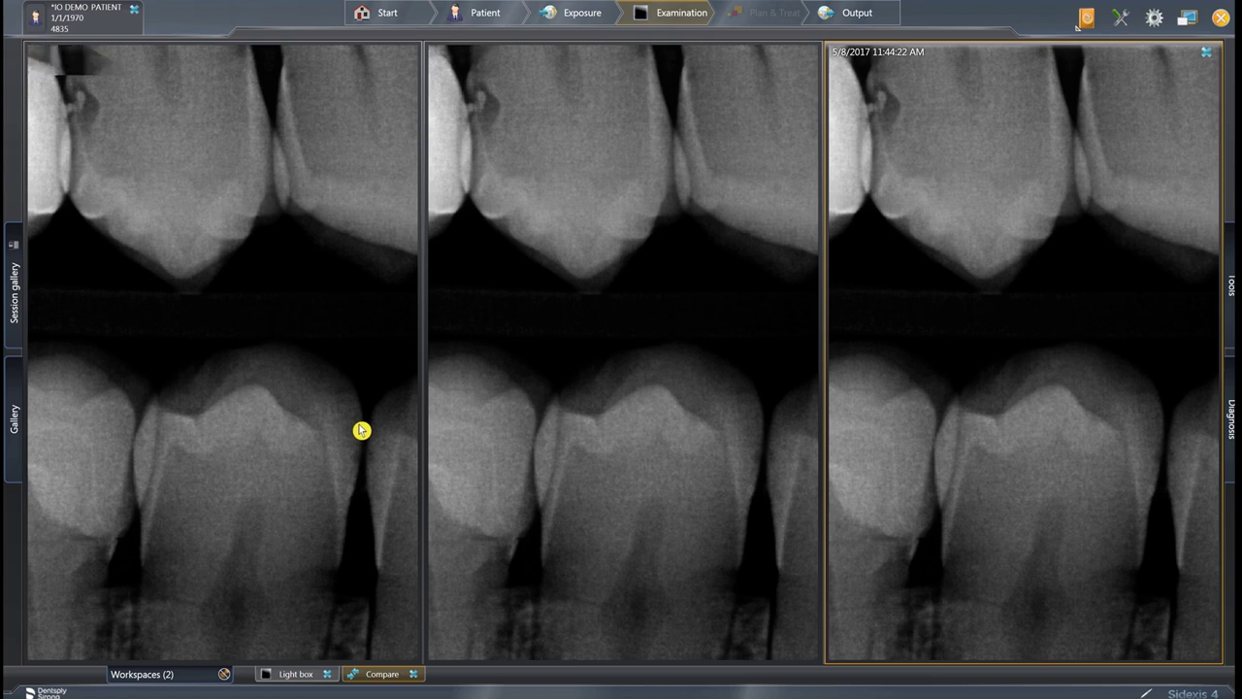
scroll(360, 430, down, 10)
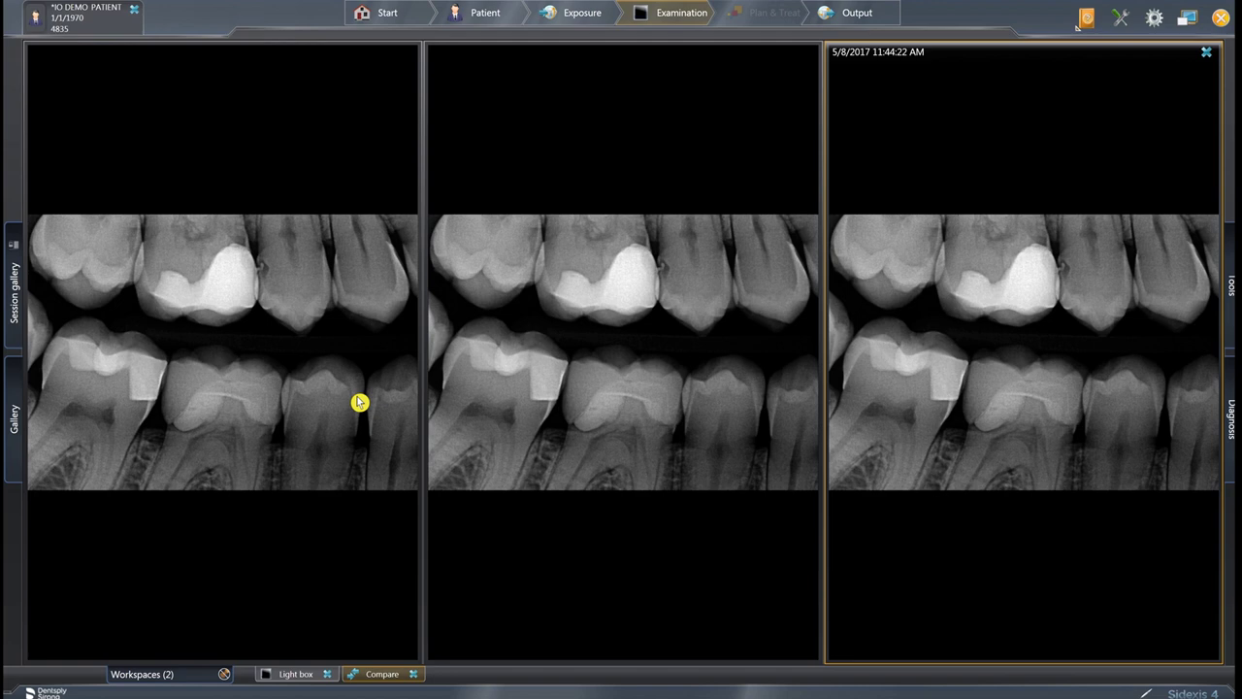
Step: Examine the three compared bitewings one after another at enlarged and reduced magnifications
right_click(357, 398)
click(272, 514)
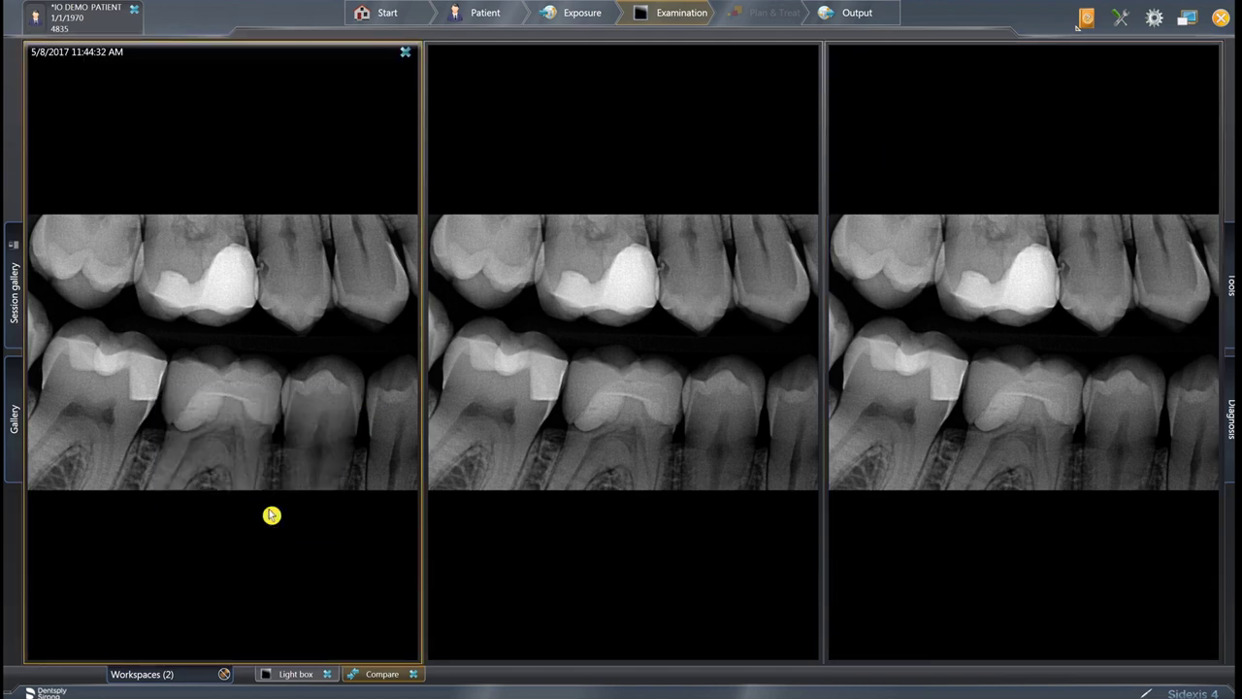
scroll(169, 286, up, 4)
scroll(761, 424, up, 4)
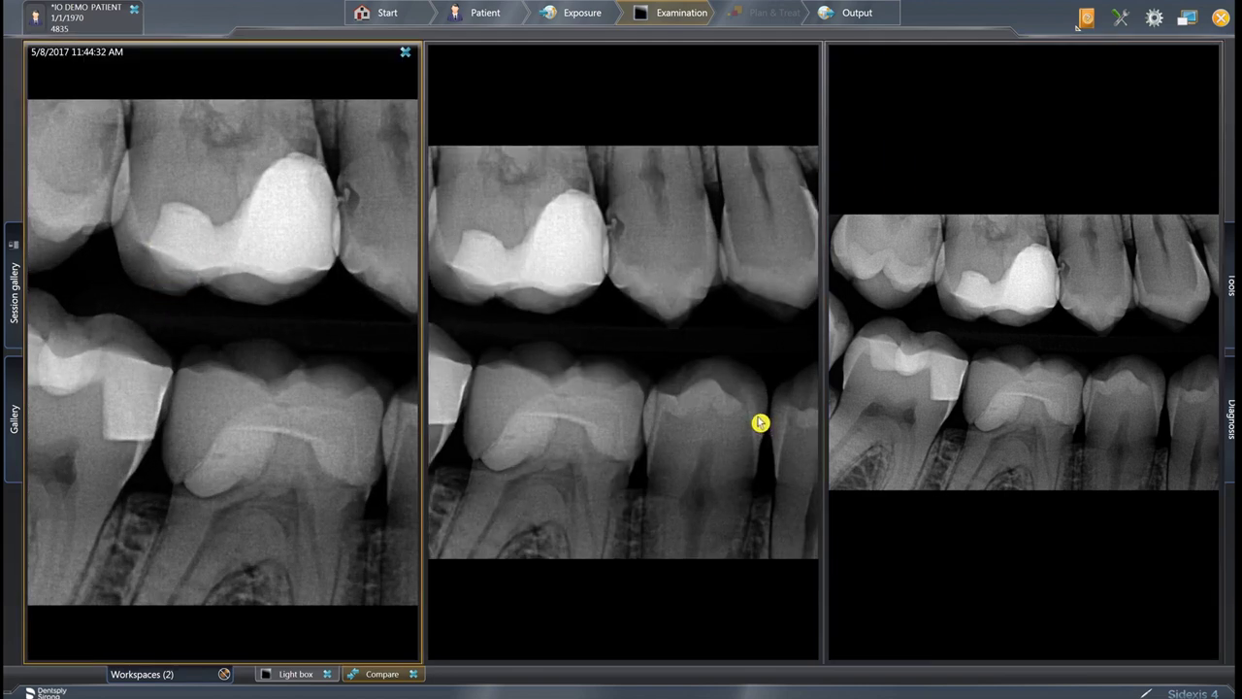
scroll(1183, 373, up, 6)
scroll(1183, 373, down, 6)
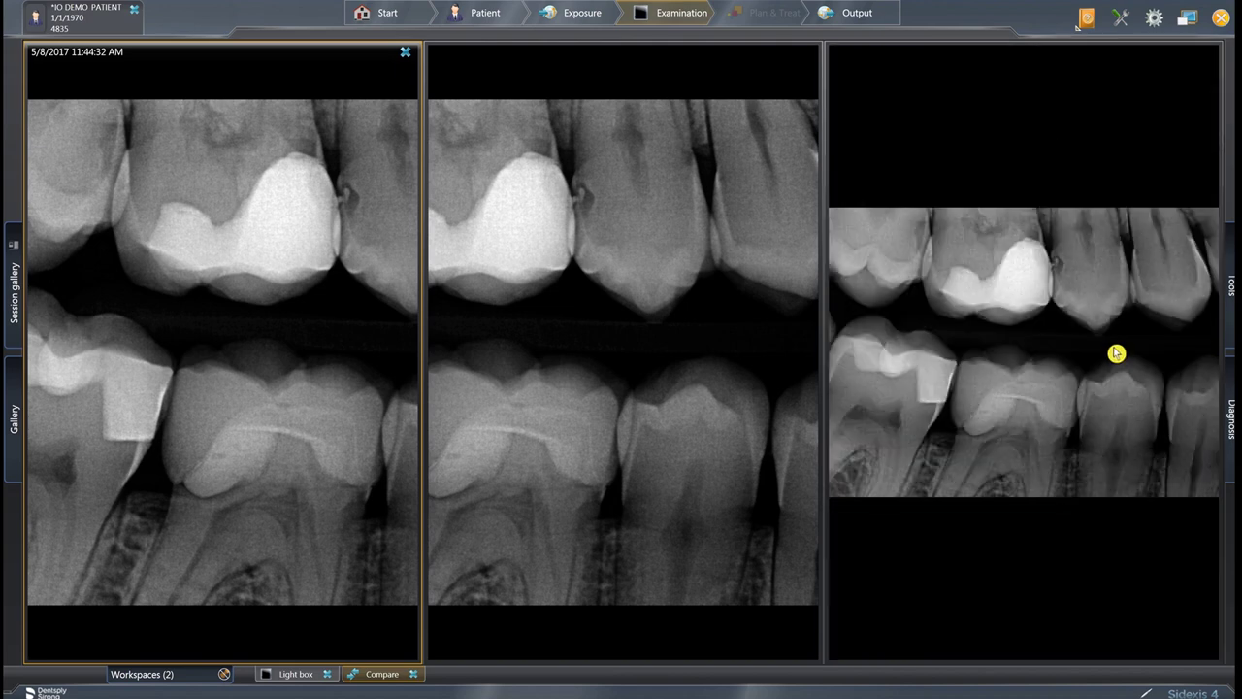
scroll(622, 327, down, 6)
scroll(337, 332, down, 3)
scroll(338, 332, down, 3)
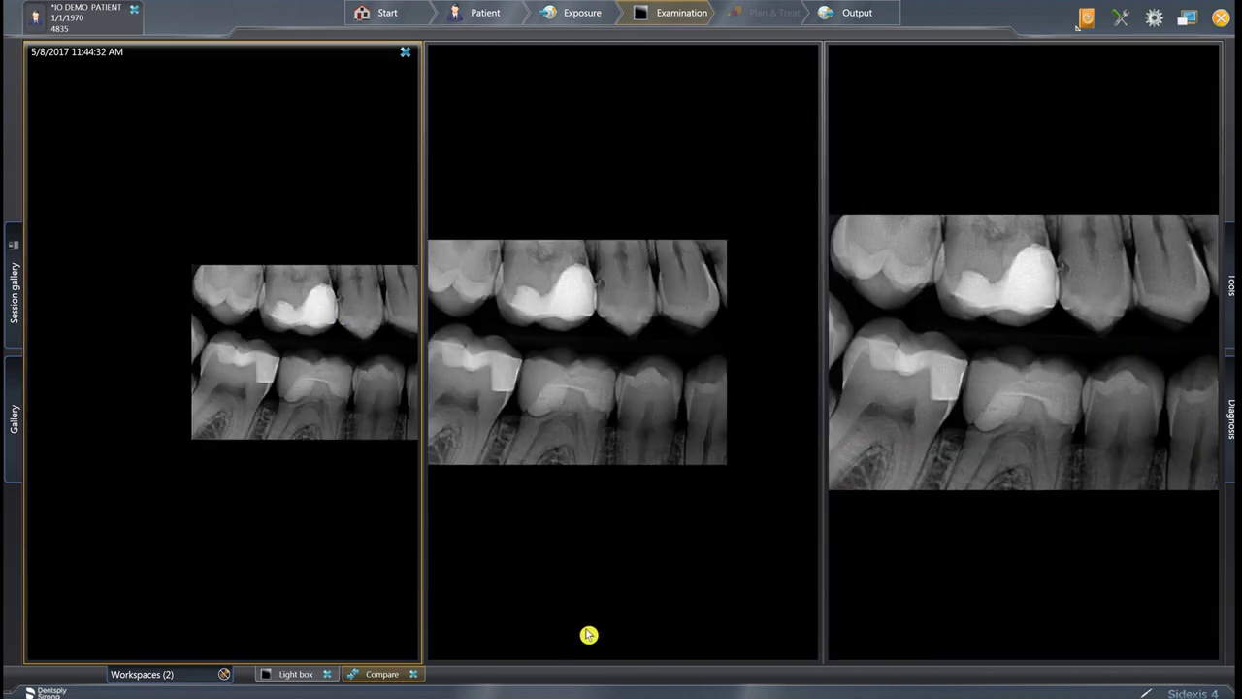
Step: Close the comparison workspace, look over the patient's e-mail and export output options, and return to the light box
click(413, 675)
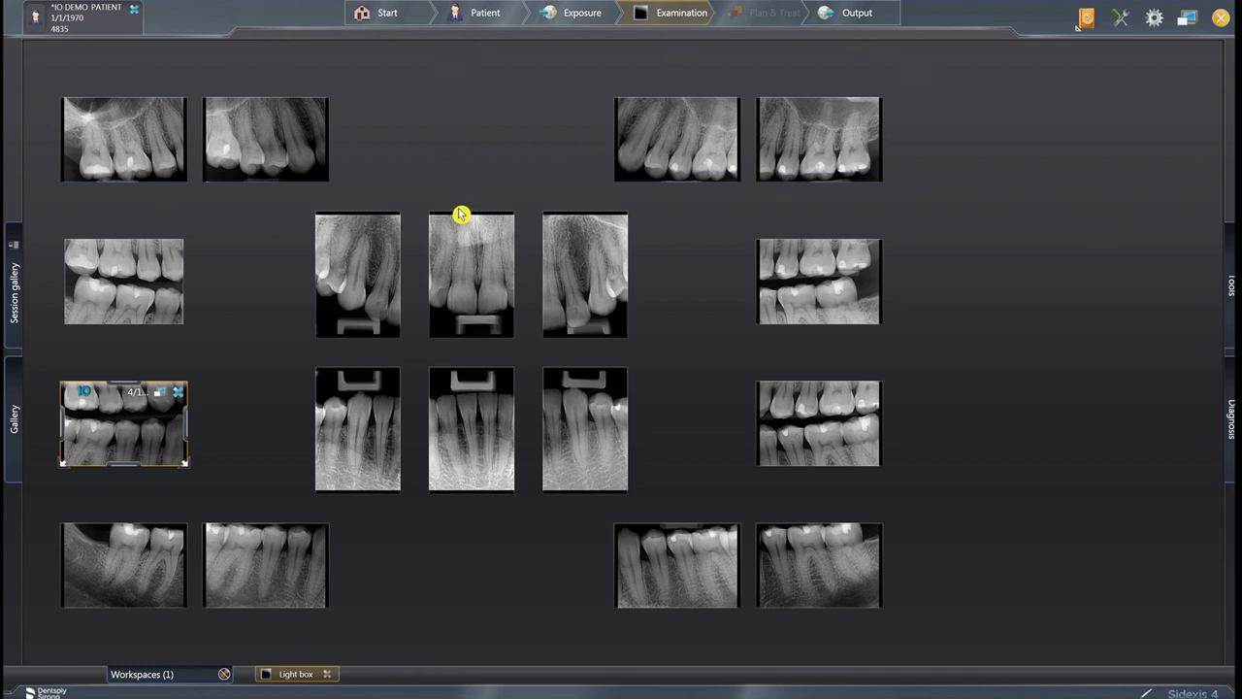
click(878, 17)
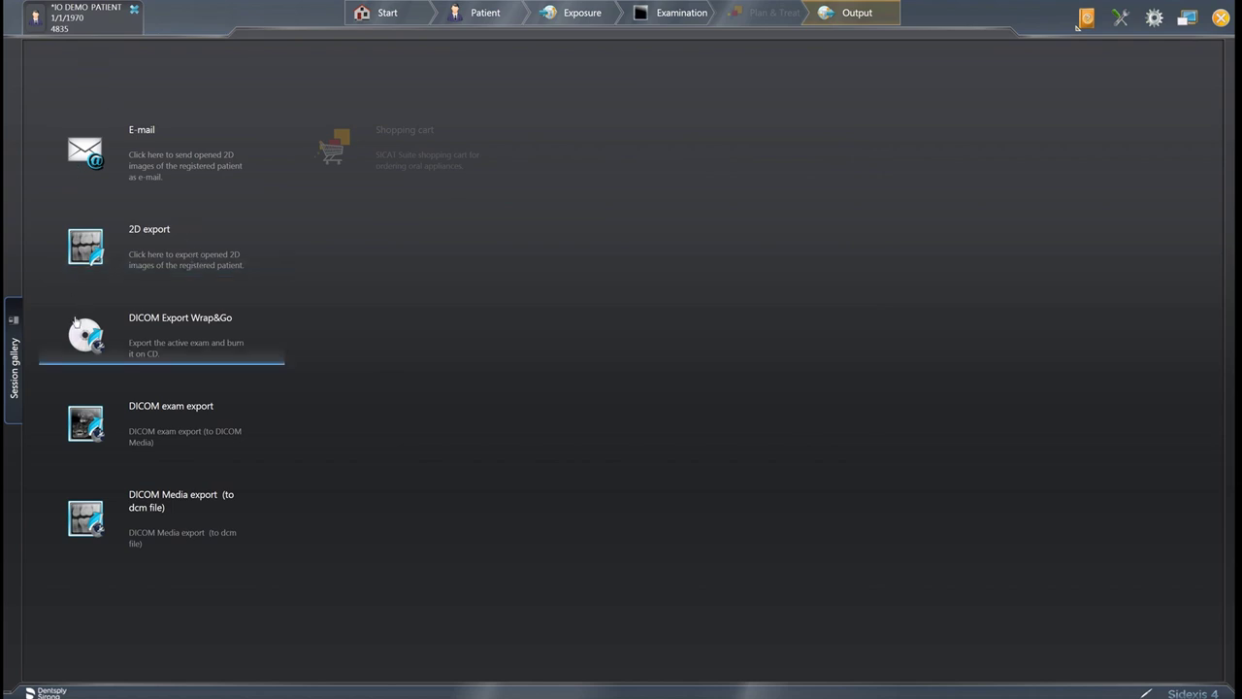
click(131, 310)
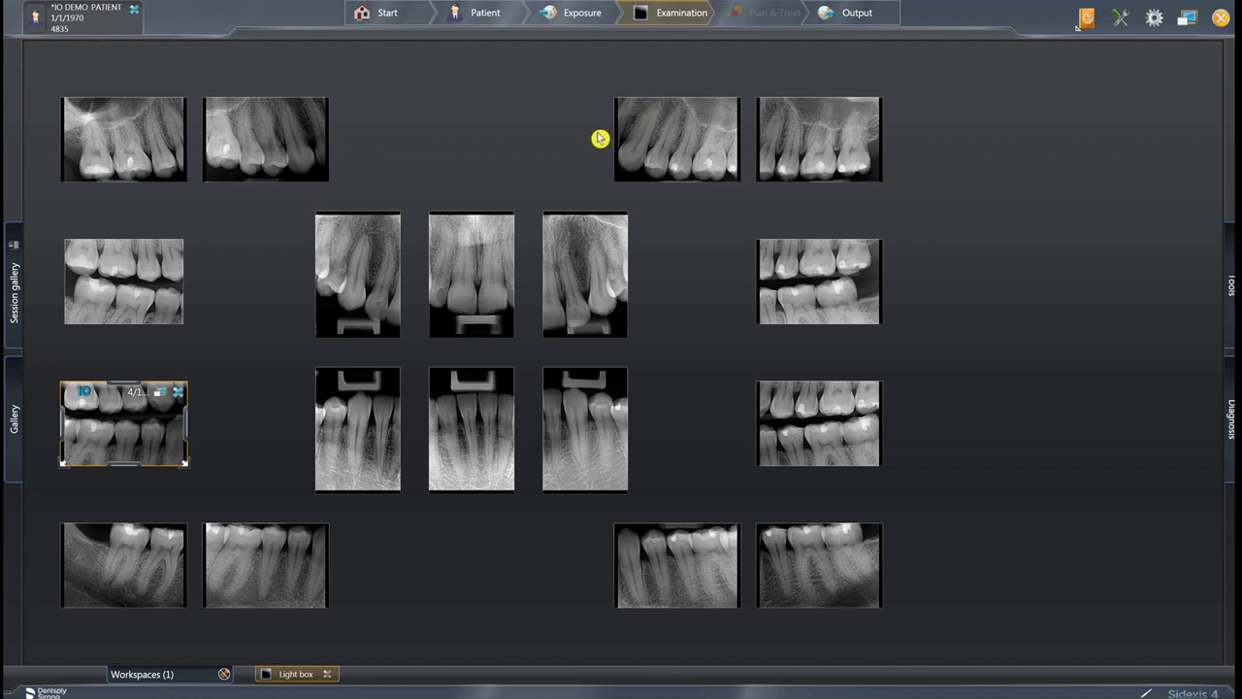
Step: Find the two intraoral camera photos dated 1/24/2017 in the patient's gallery and open them together in the light box
click(15, 424)
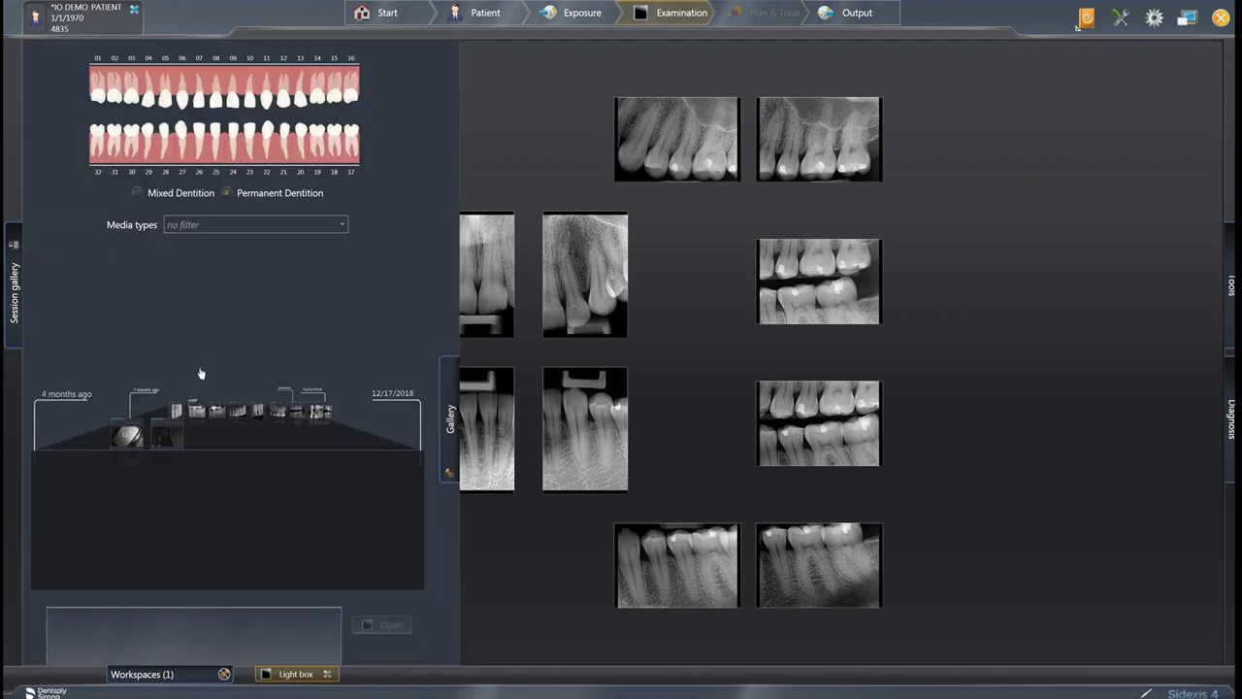
drag(200, 371, 80, 626)
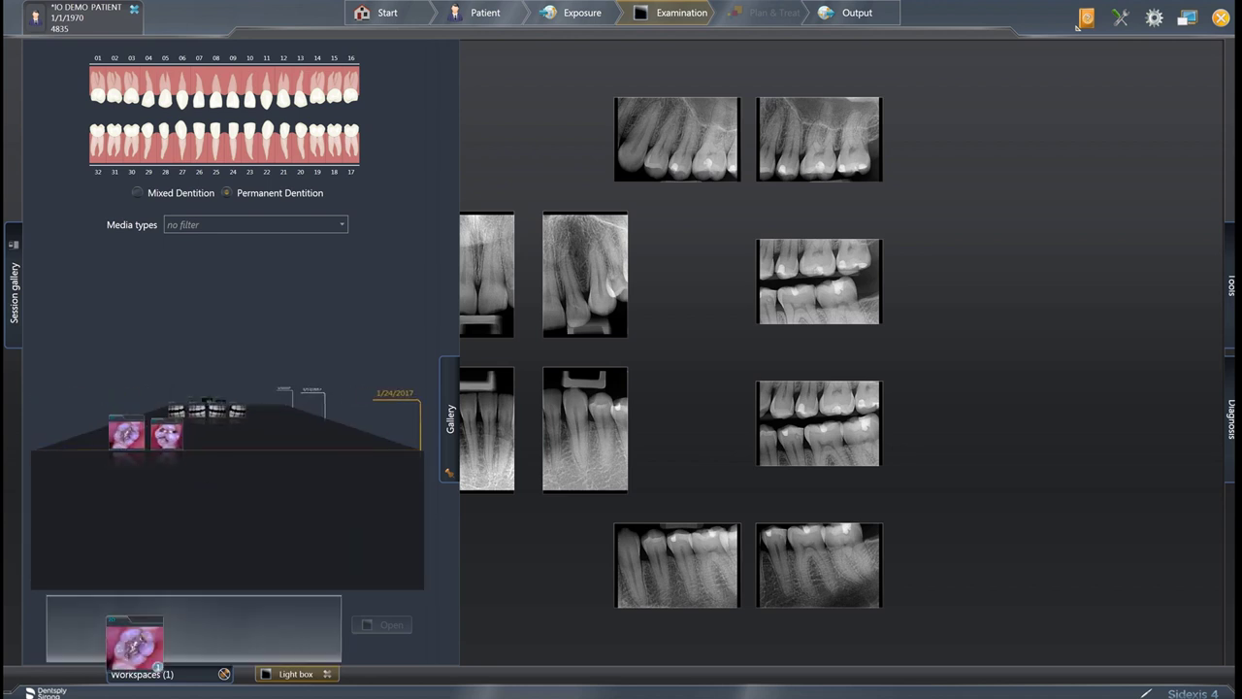
drag(197, 446, 182, 636)
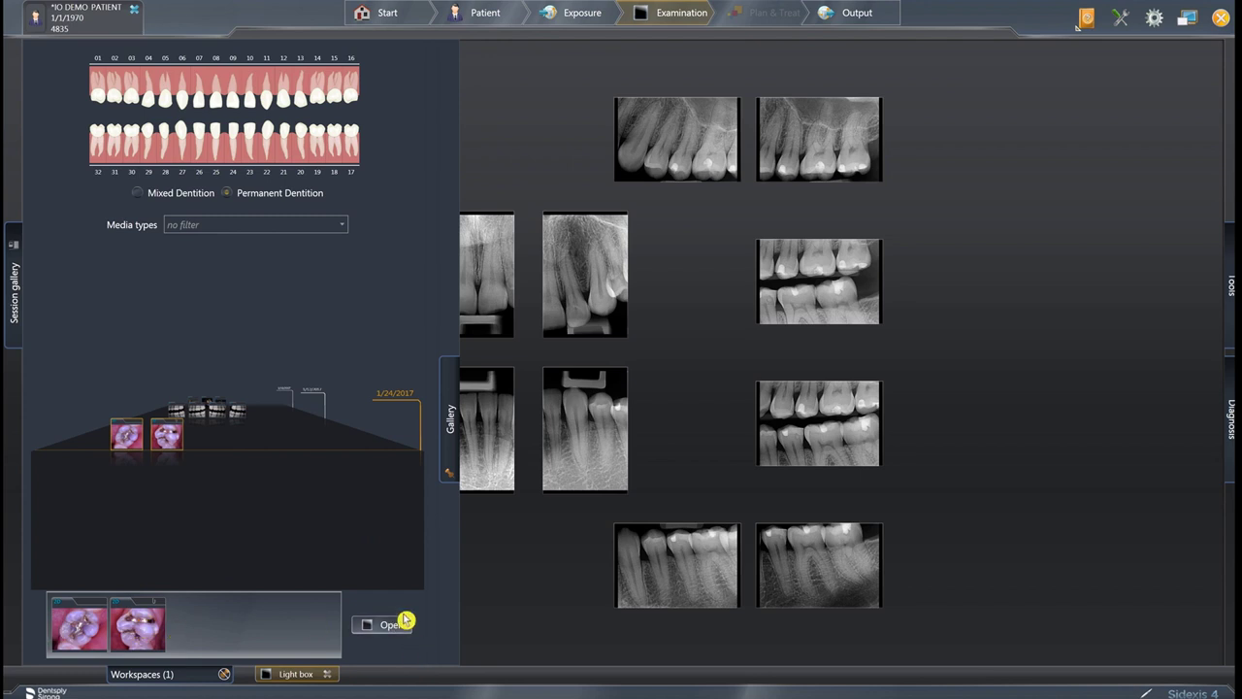
click(577, 512)
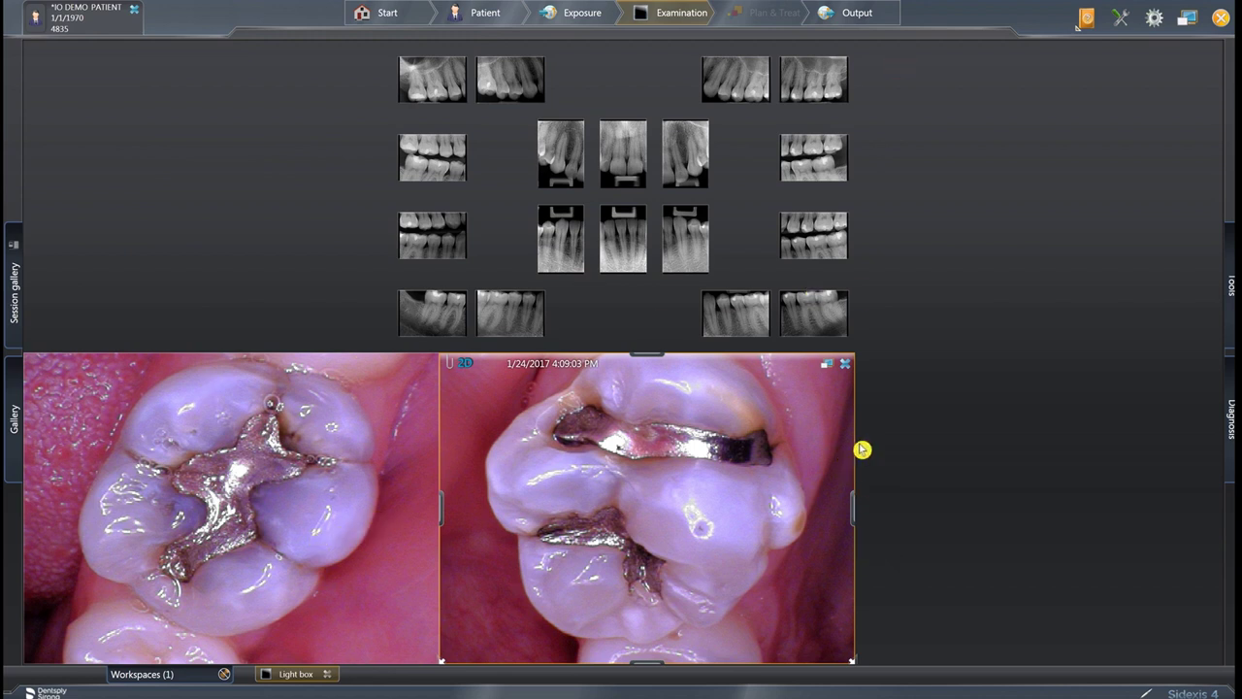
Step: Save the current light box arrangement as a new session named "video tutorial example"
click(13, 303)
click(258, 180)
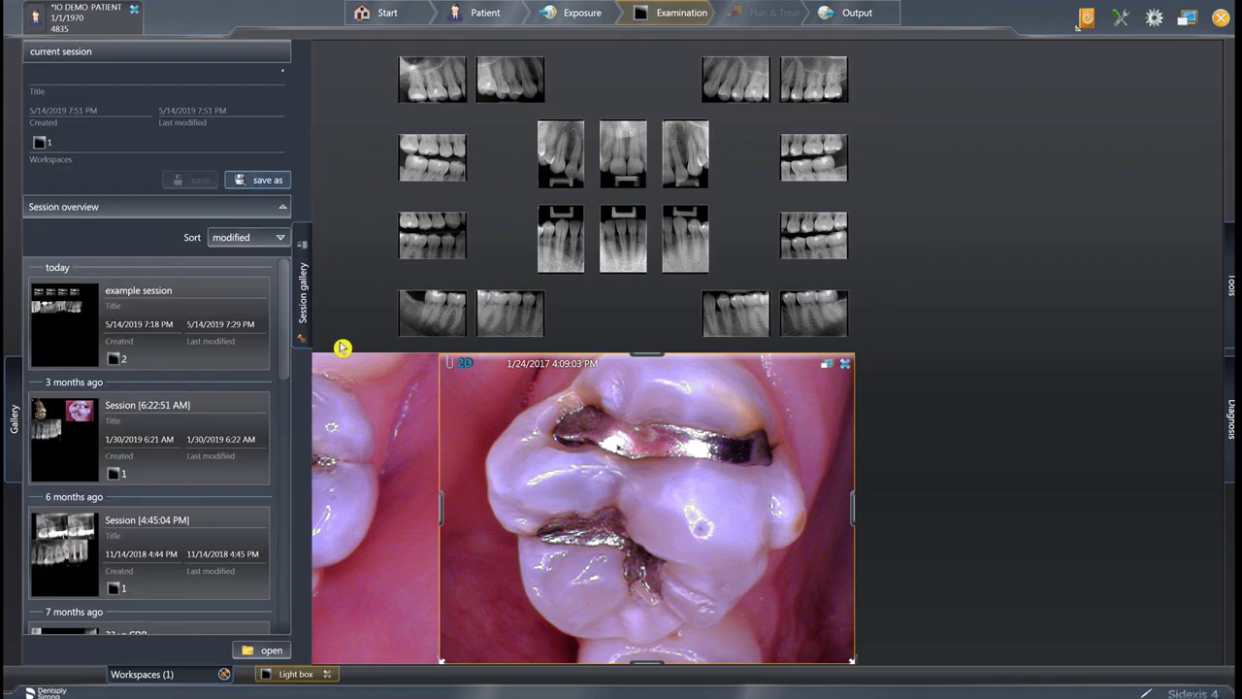
click(362, 364)
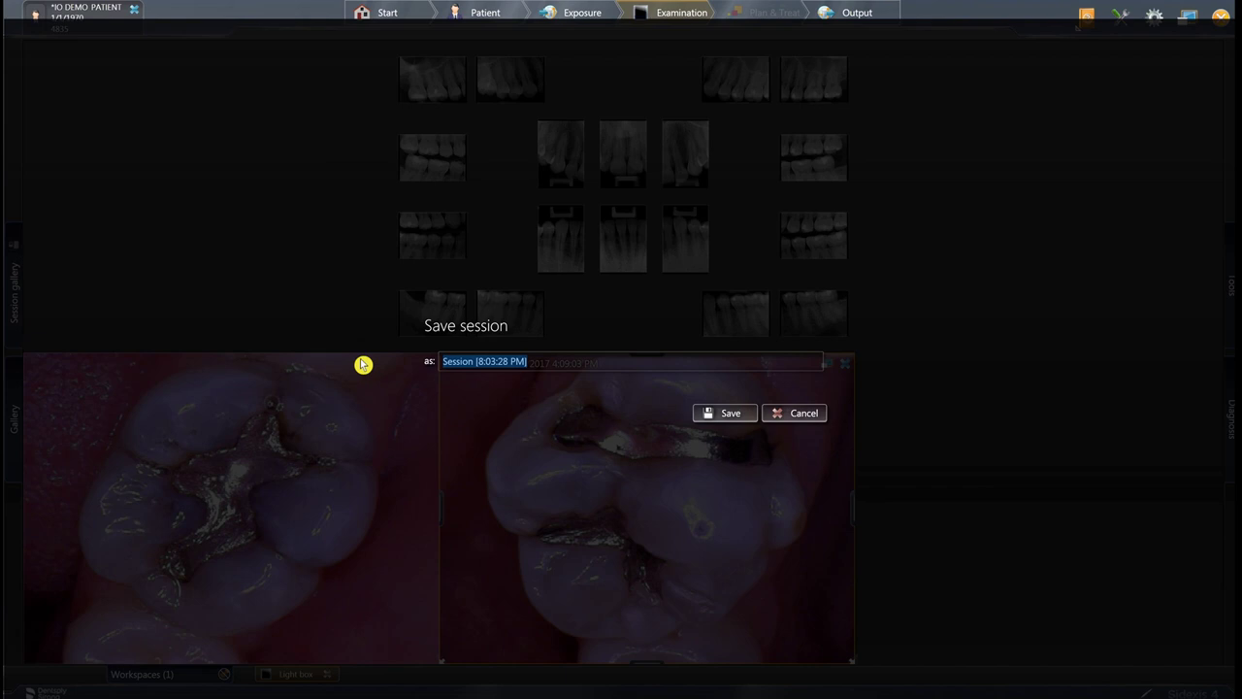
text(vide)
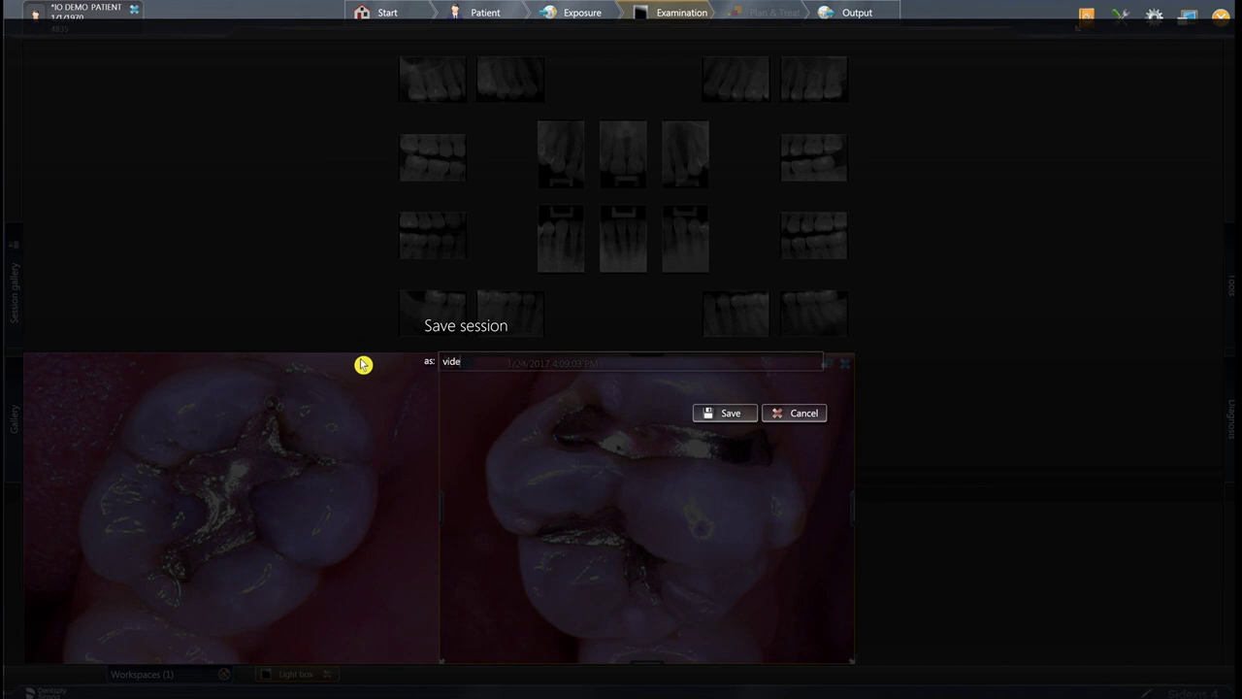
text(o tutorial example)
click(744, 421)
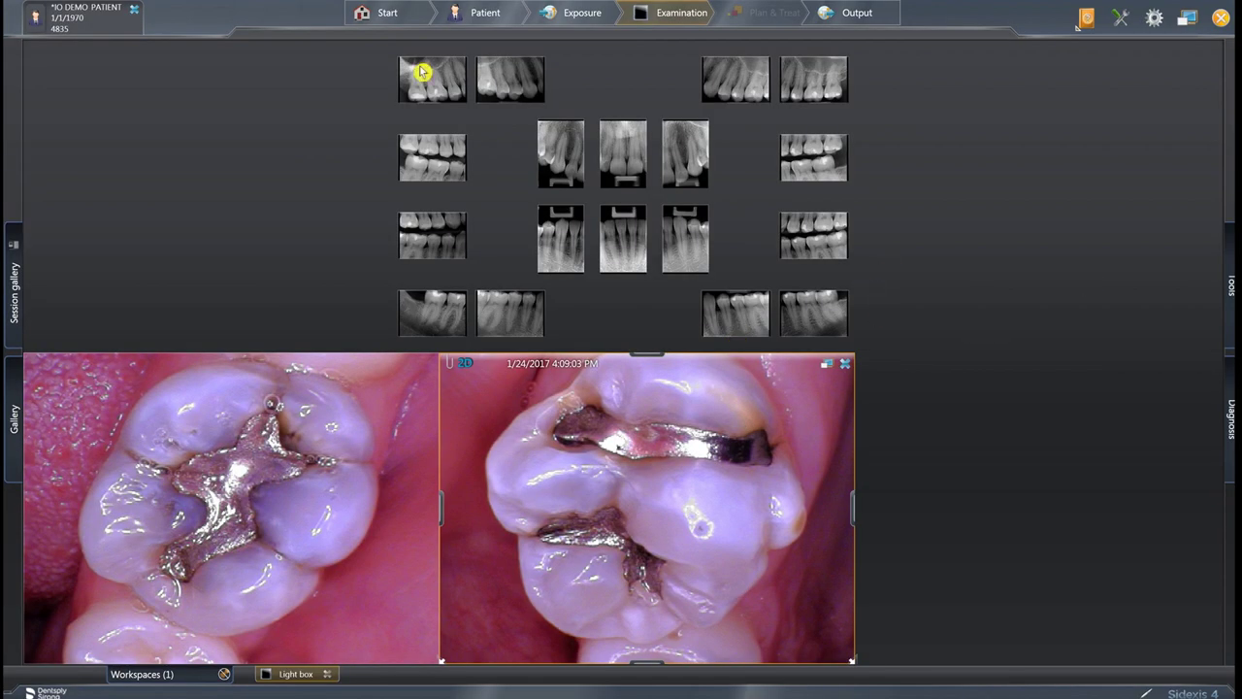
Step: Close the current intraoral demo patient and open the same patient's record again from the patient list
click(137, 12)
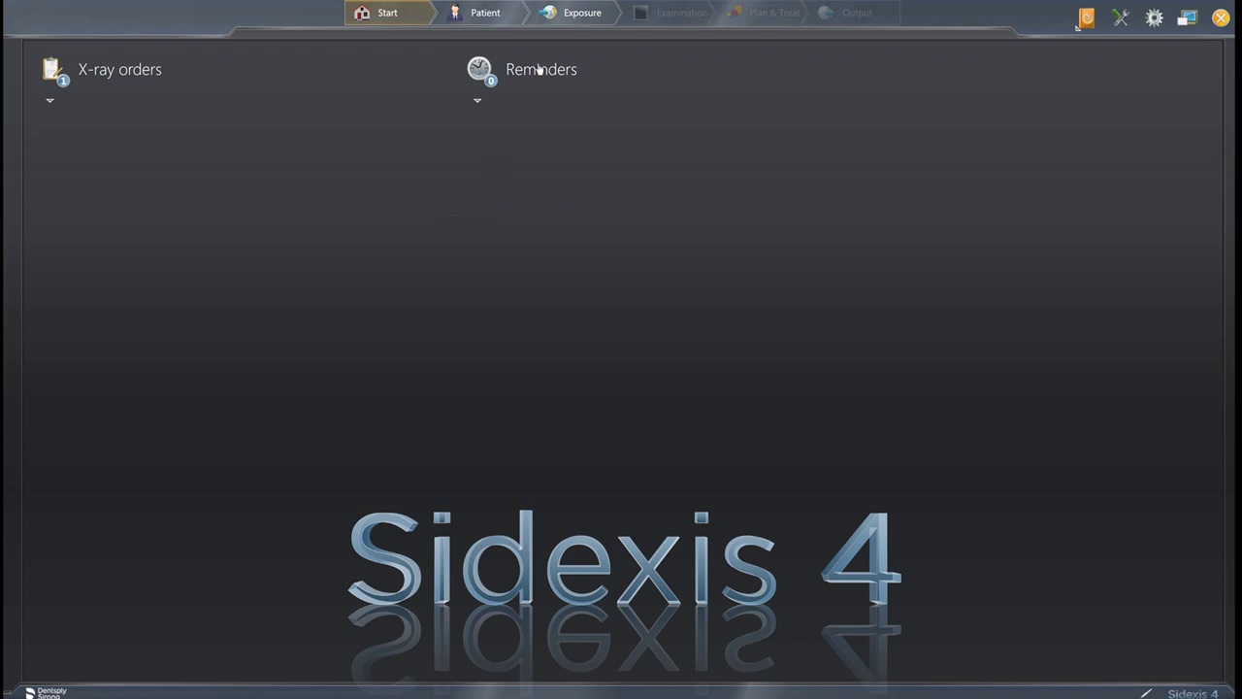
click(458, 14)
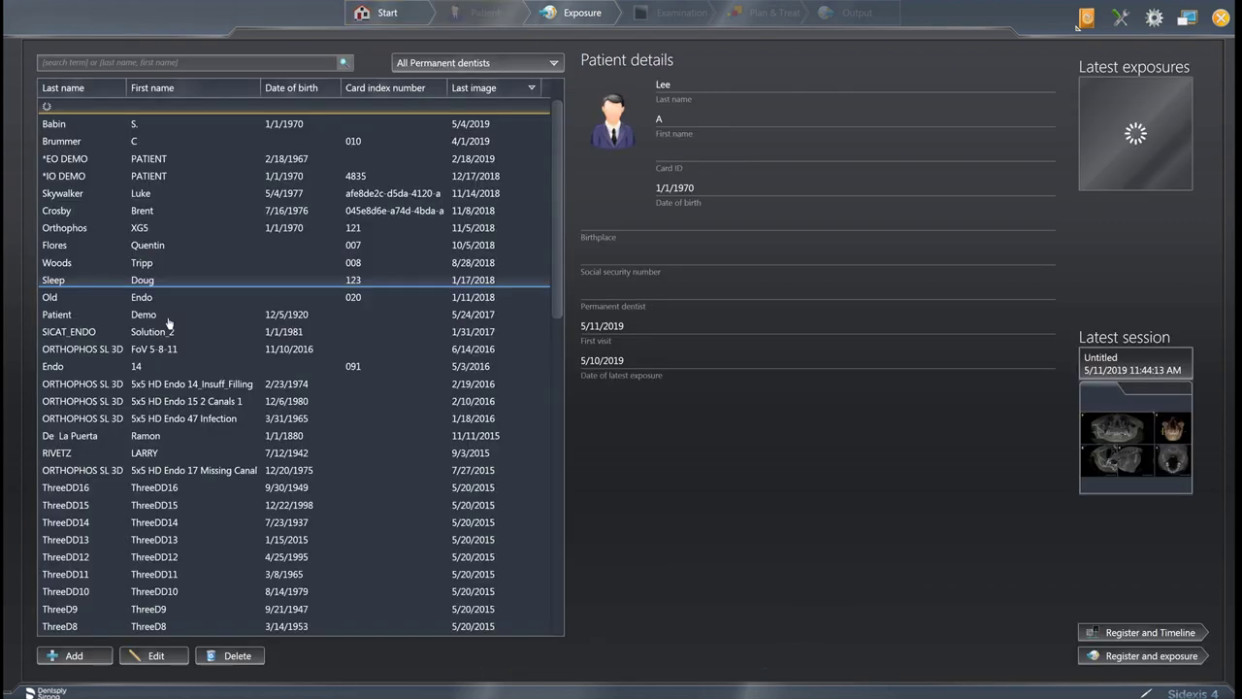
double_click(78, 176)
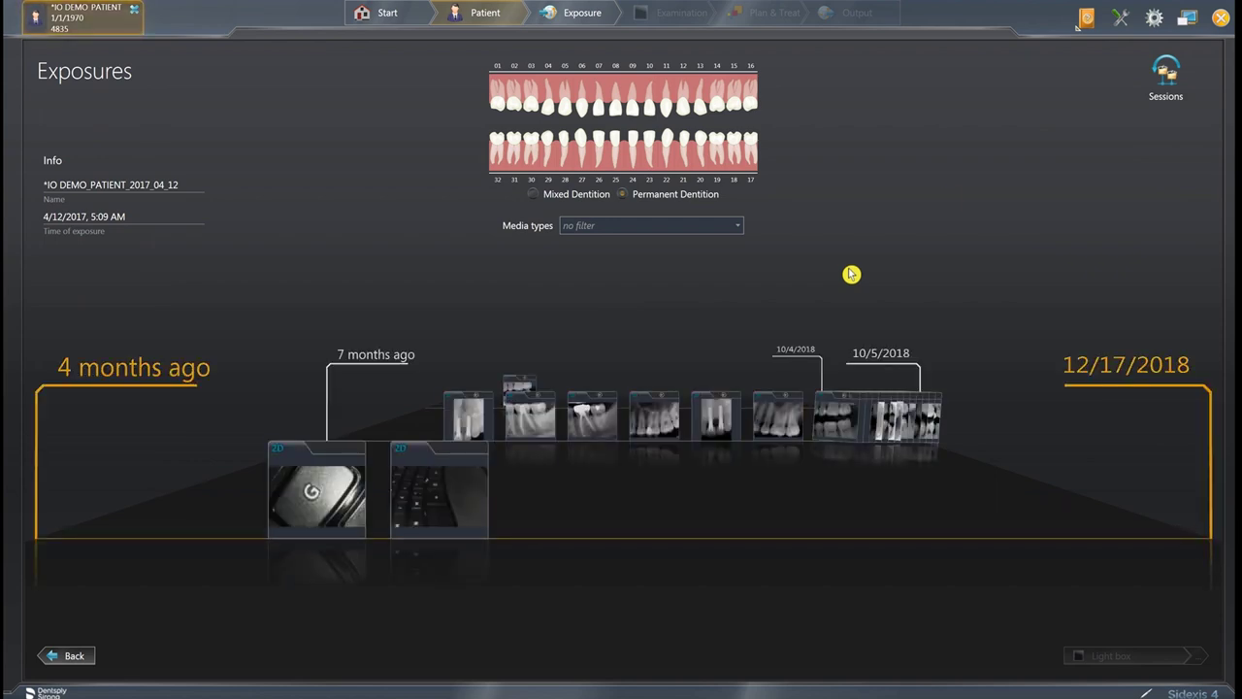
Step: Browse the patient's saved sessions and restore today's session "video tutorial example"
click(1174, 86)
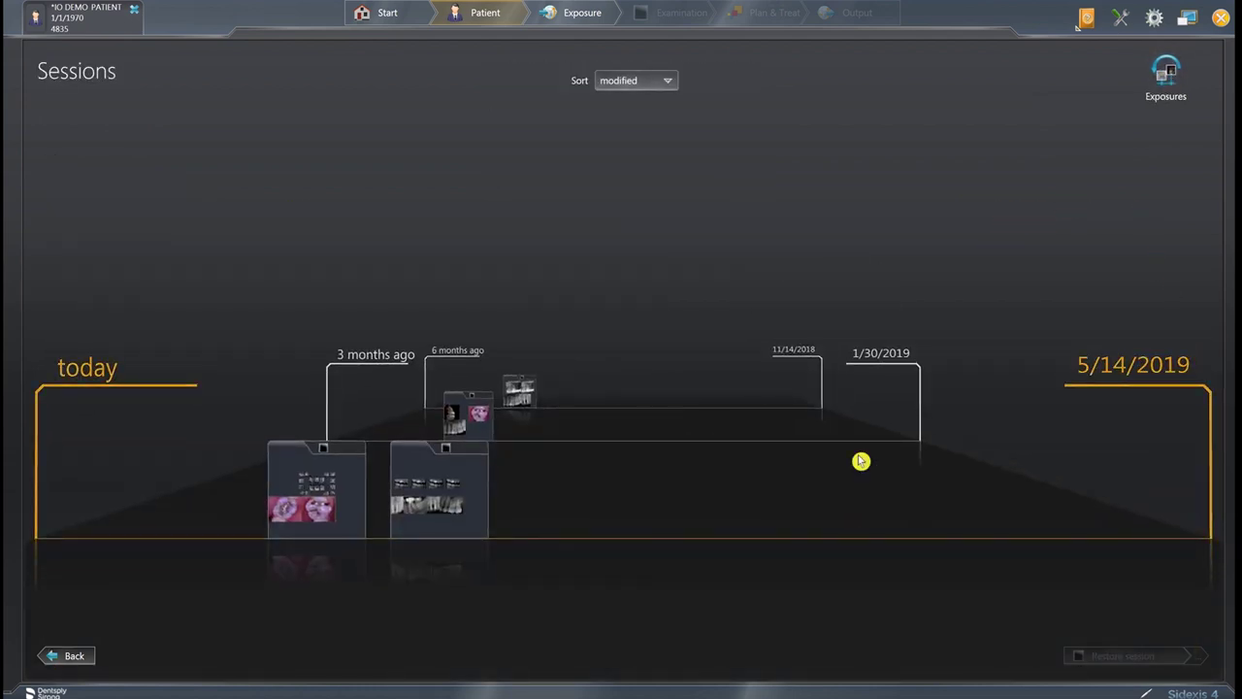
click(382, 502)
scroll(382, 501, down, 2)
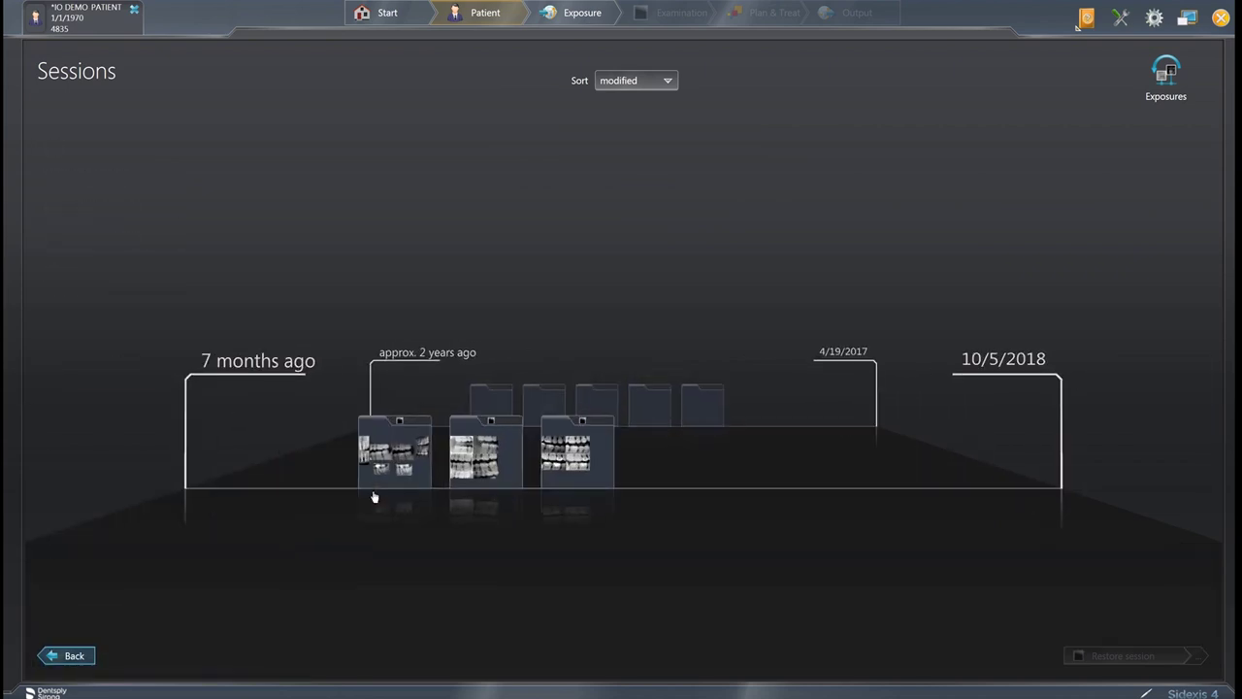
scroll(382, 501, up, 2)
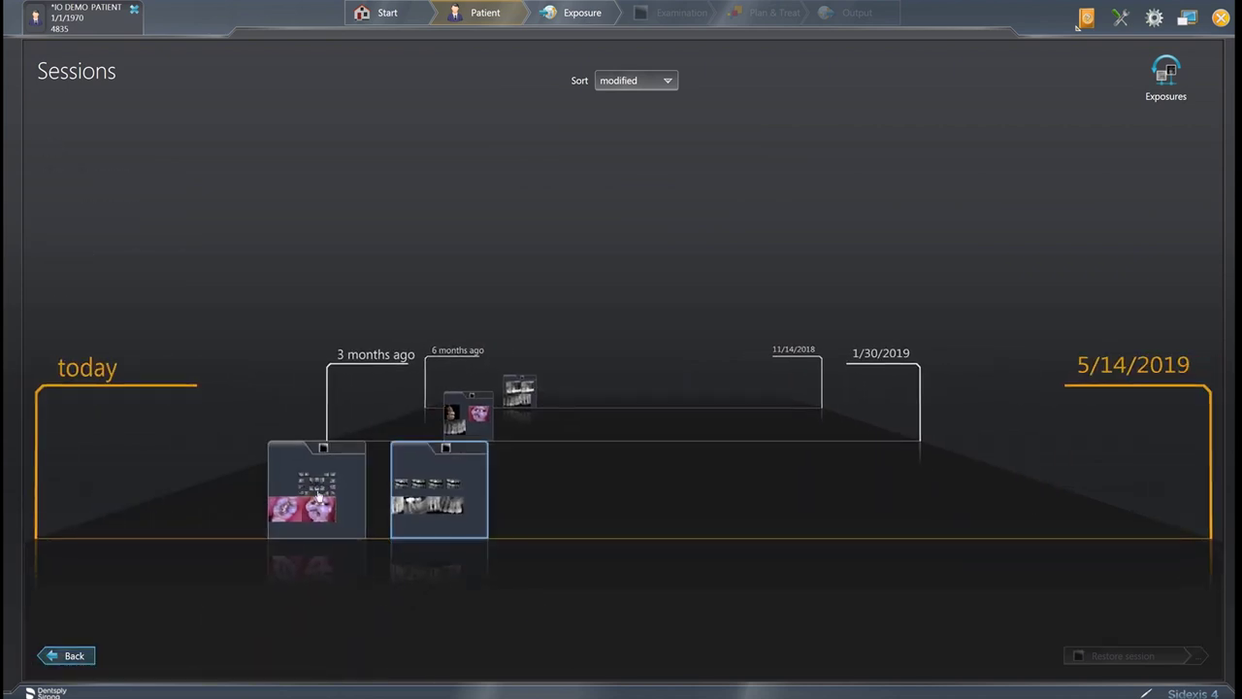
click(316, 496)
double_click(316, 496)
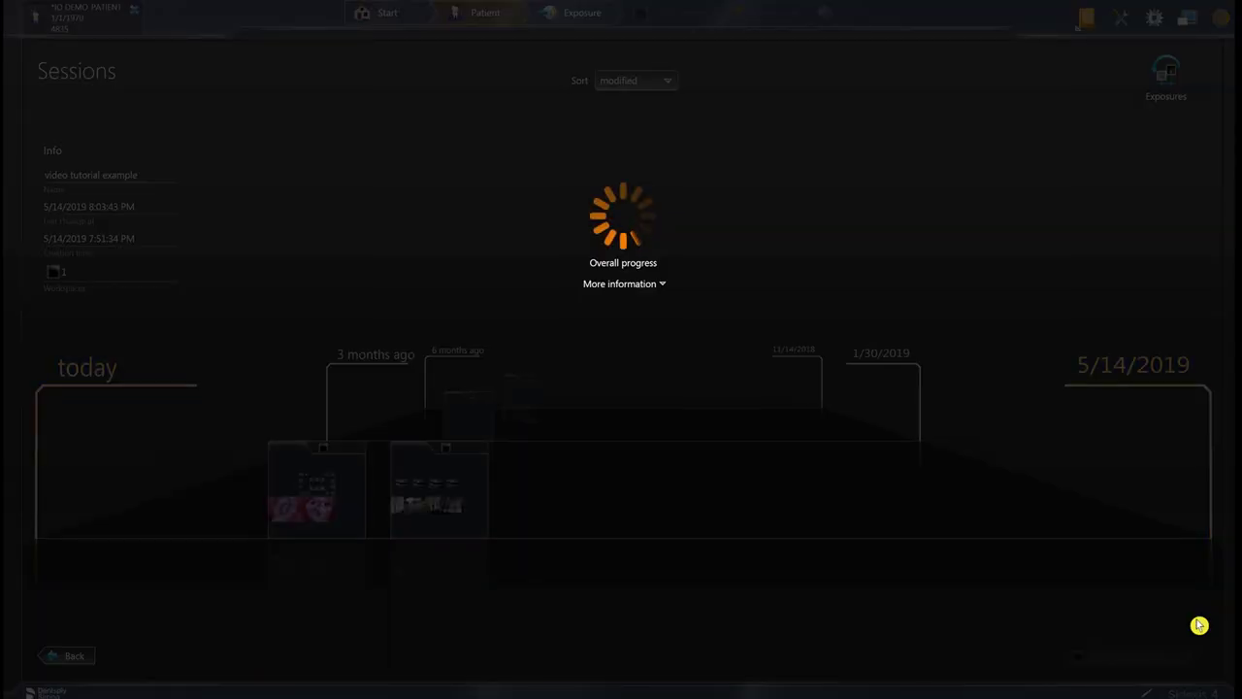